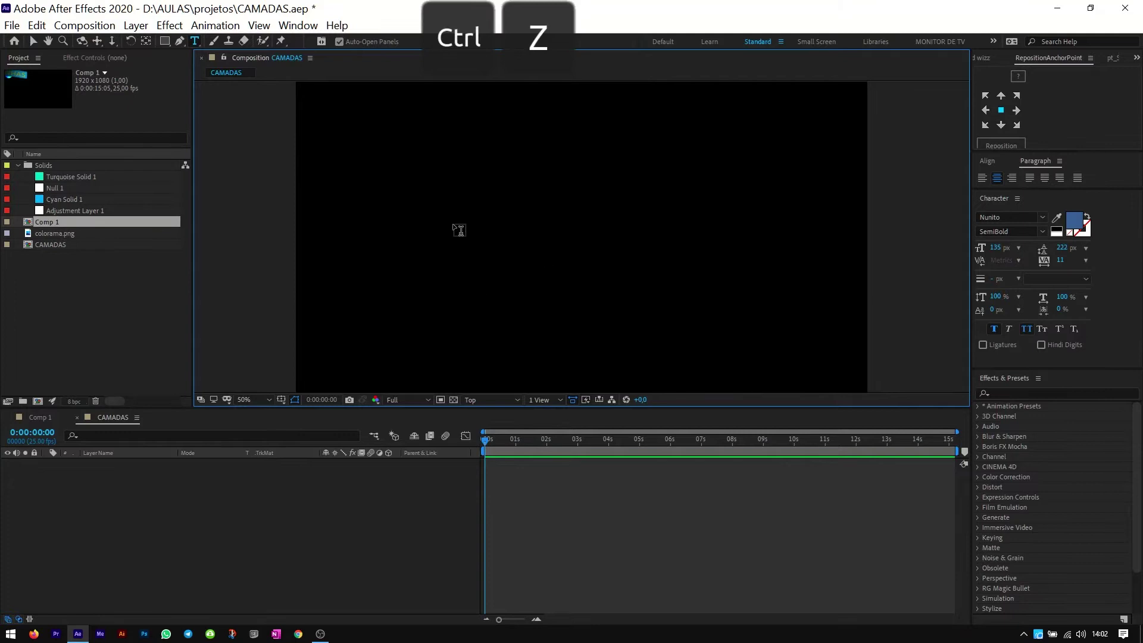
left_click(33, 41)
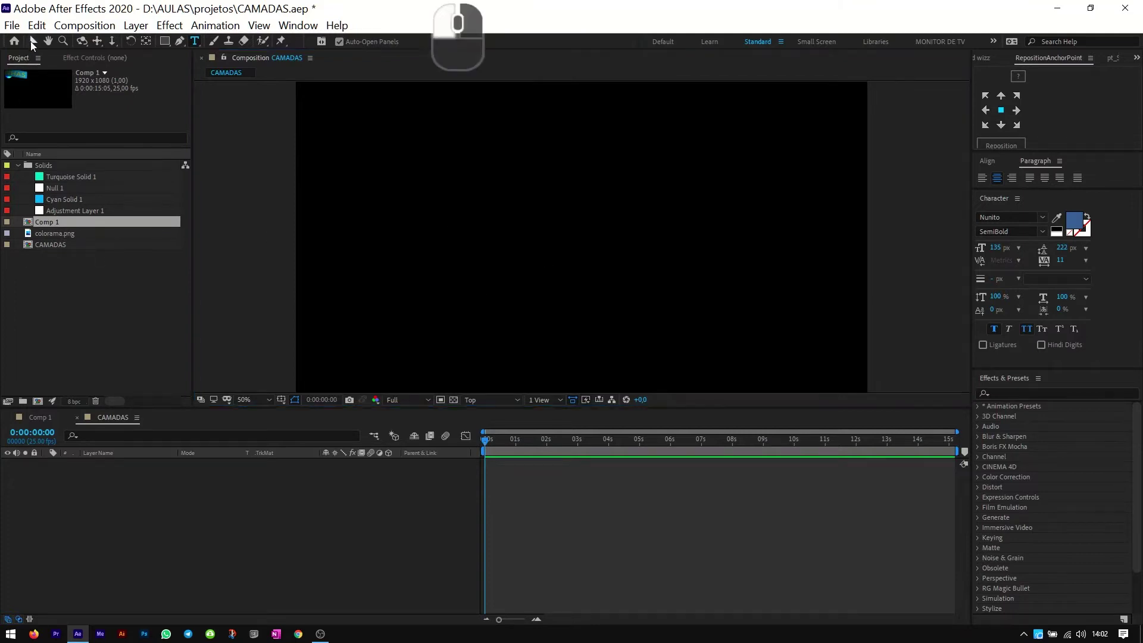
left_click(198, 40)
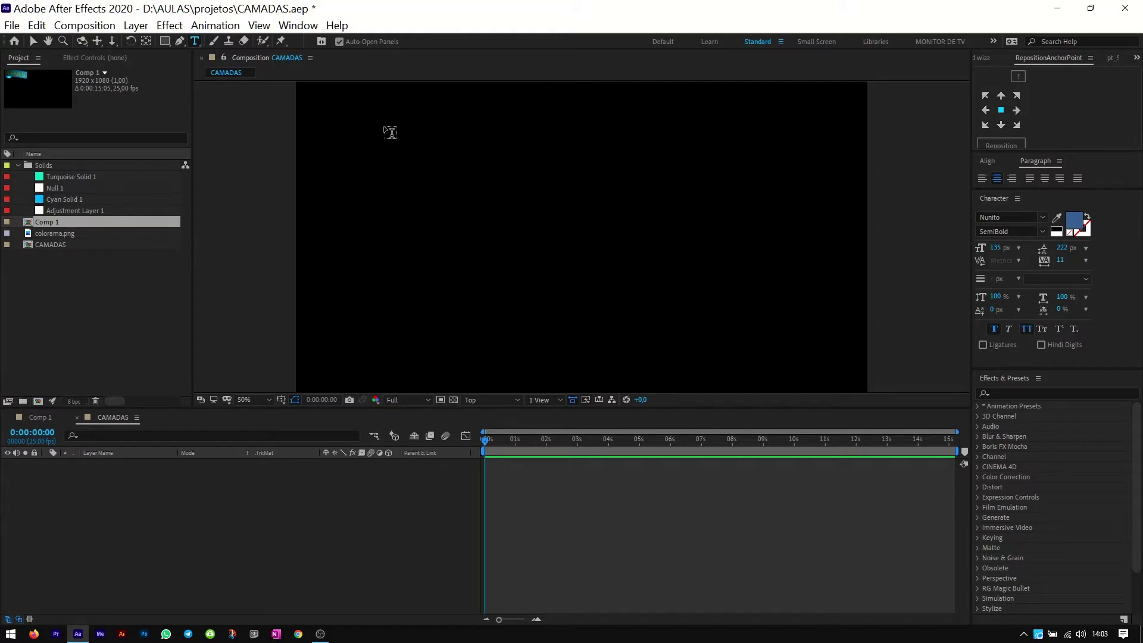
left_click_drag(386, 127, 772, 355)
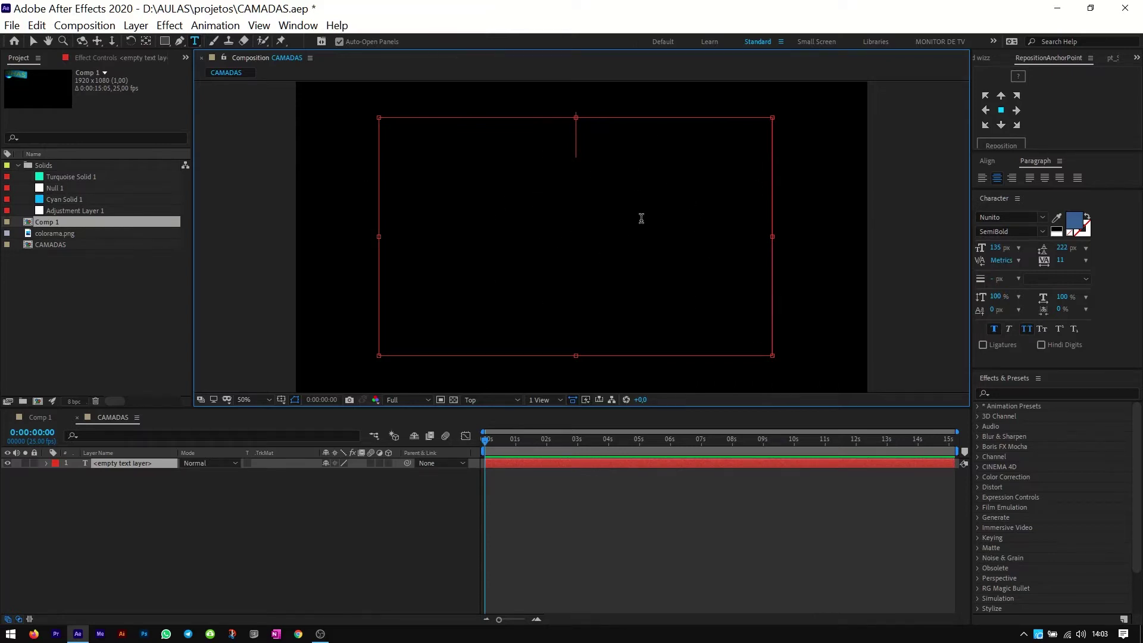
key("ctrl+z")
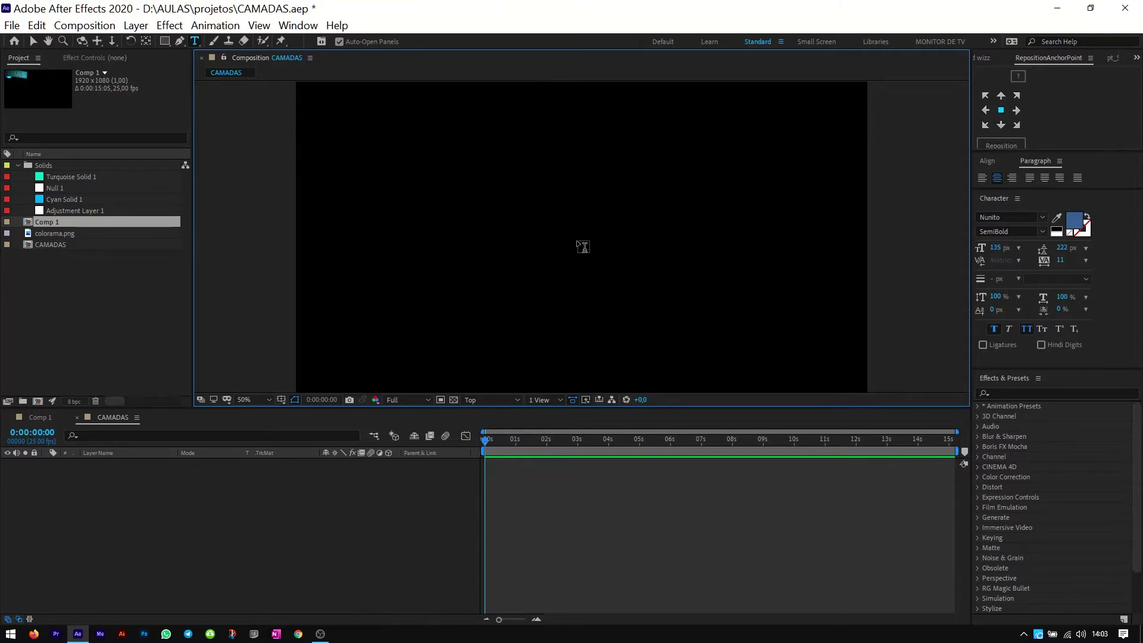
- Add a point text layer reading "velhas vizinhas" near the composition's center and expand its Transform and Text properties
left_click(579, 242)
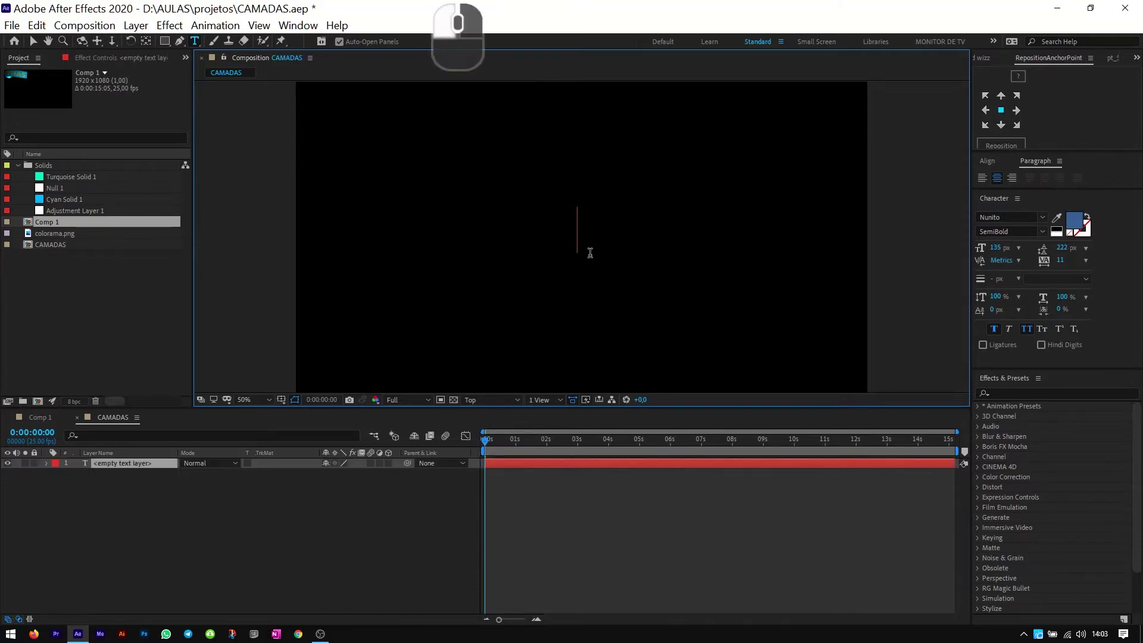
type("velhas vizinhas")
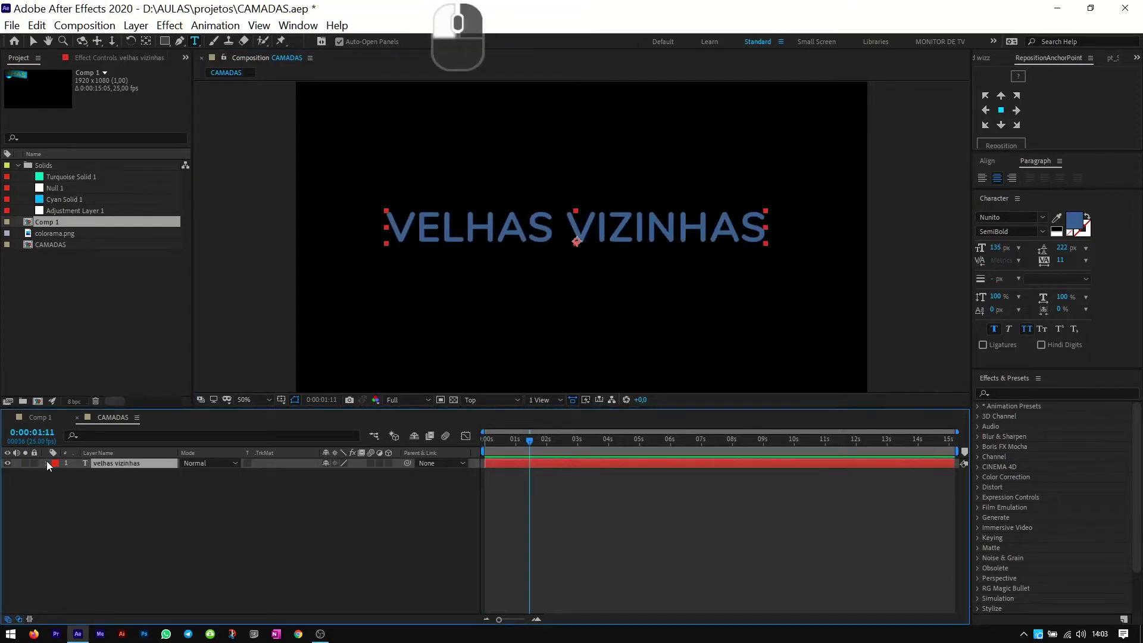
left_click(46, 463)
left_click(55, 484)
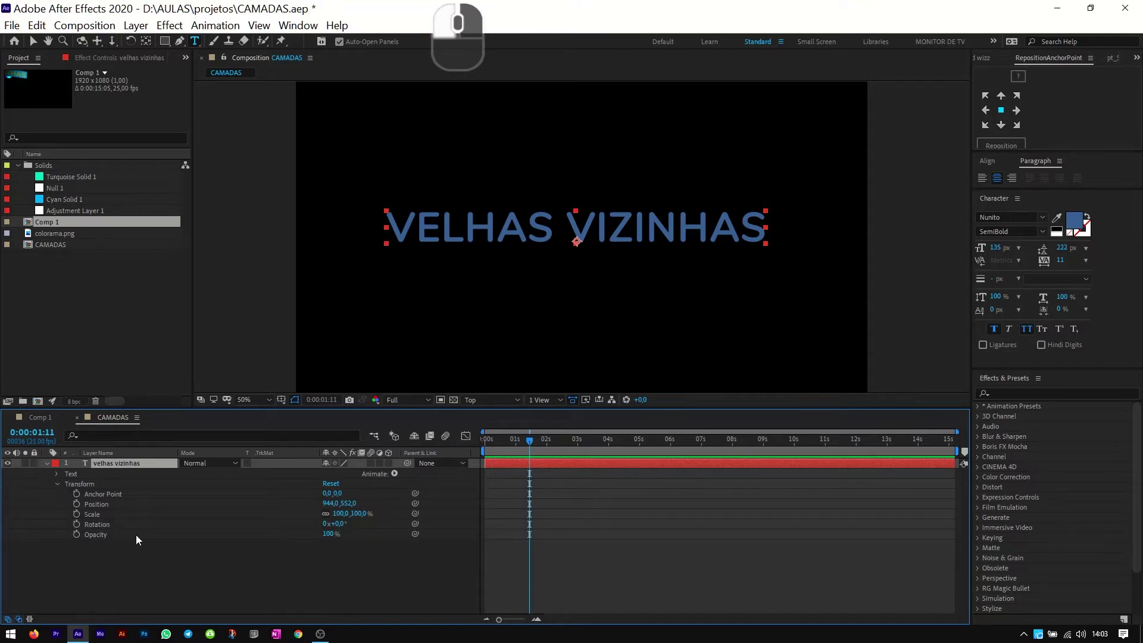
left_click(59, 474)
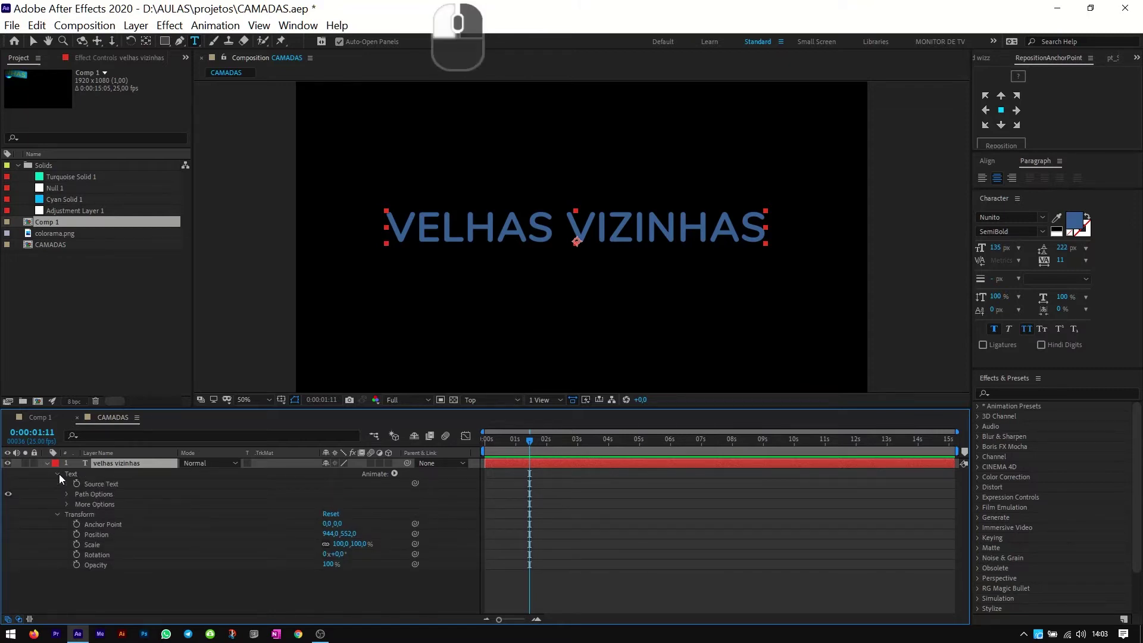
- Review the layer's text animator options and set its Grouping Alignment to about -163, 30%
left_click(393, 475)
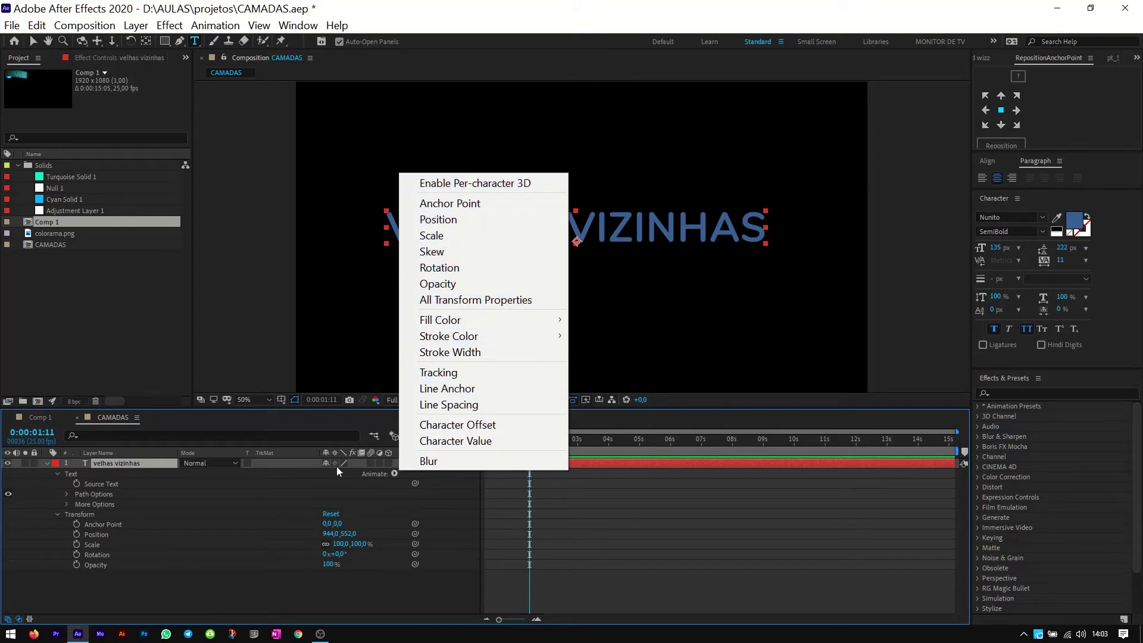
left_click(148, 495)
left_click(66, 494)
left_click(66, 515)
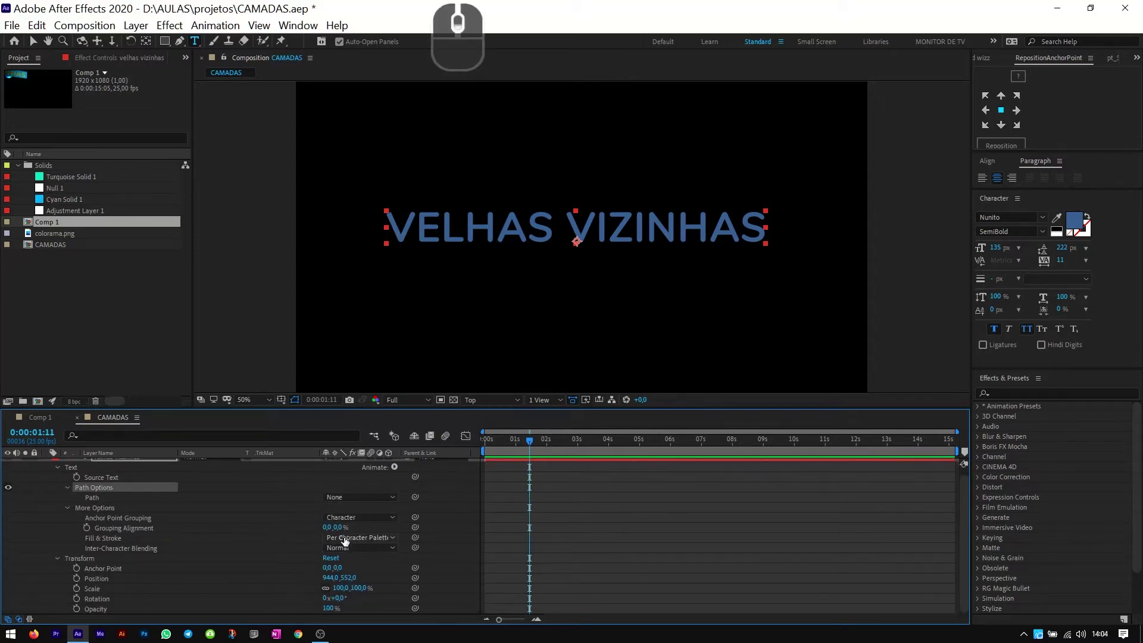
left_click_drag(336, 531, 223, 532)
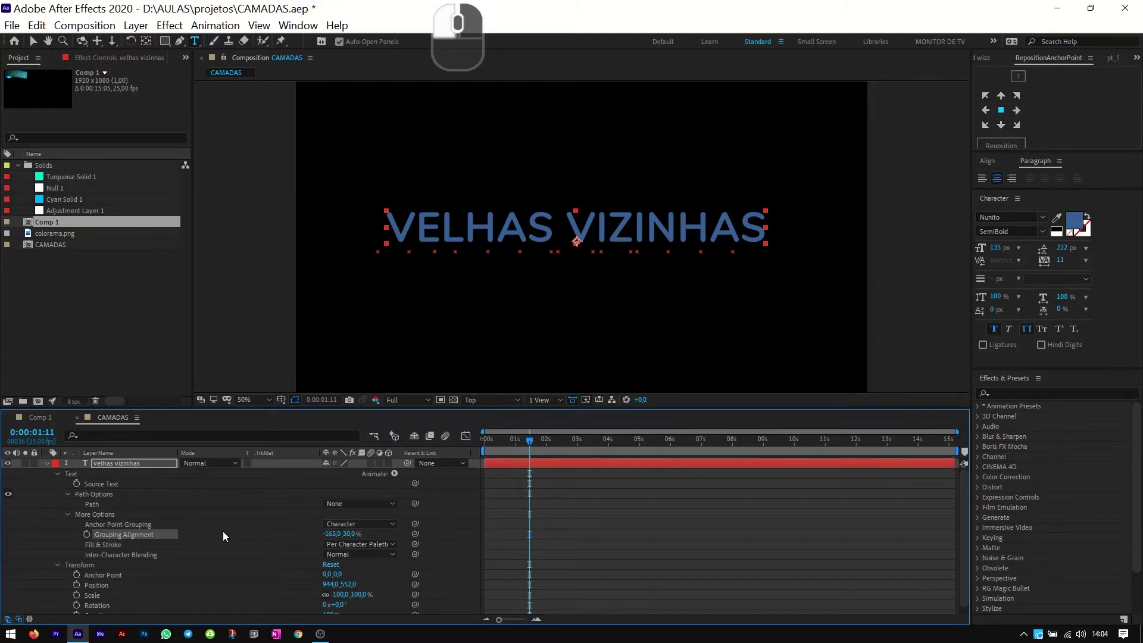
left_click(394, 474)
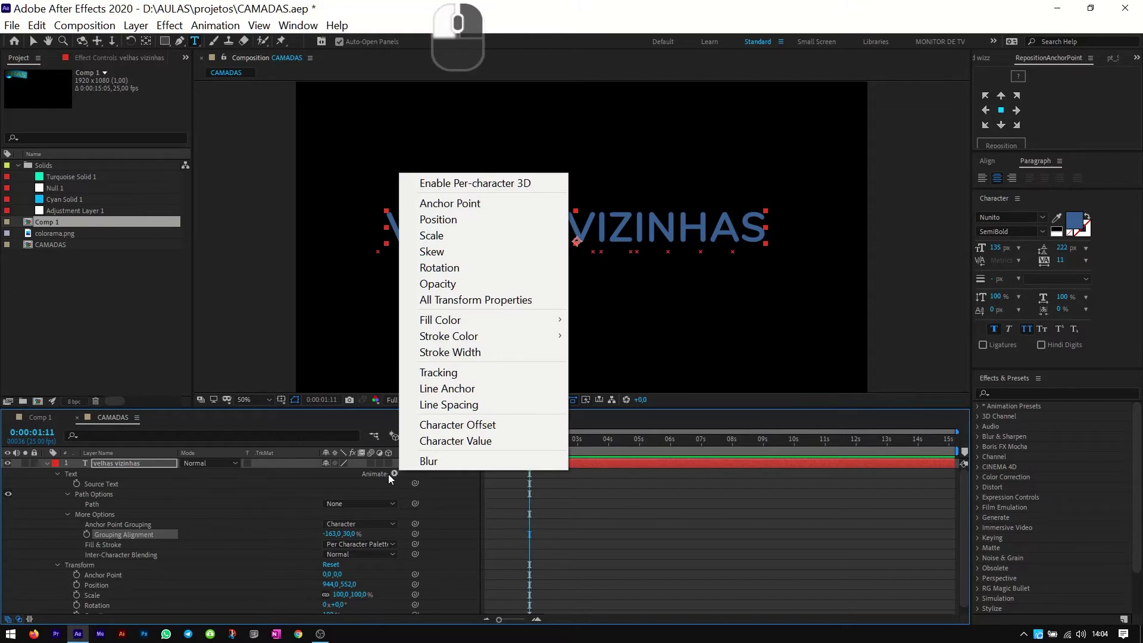
left_click(248, 502)
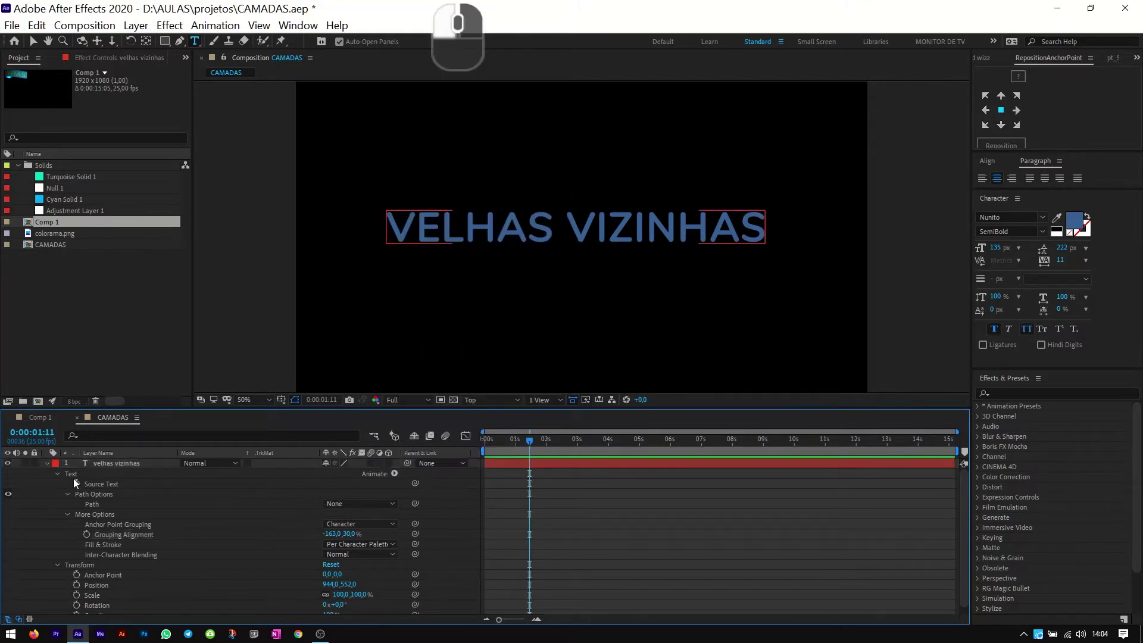
- Collapse the "velhas vizinhas" text layer and delete it from the composition
left_click(121, 463)
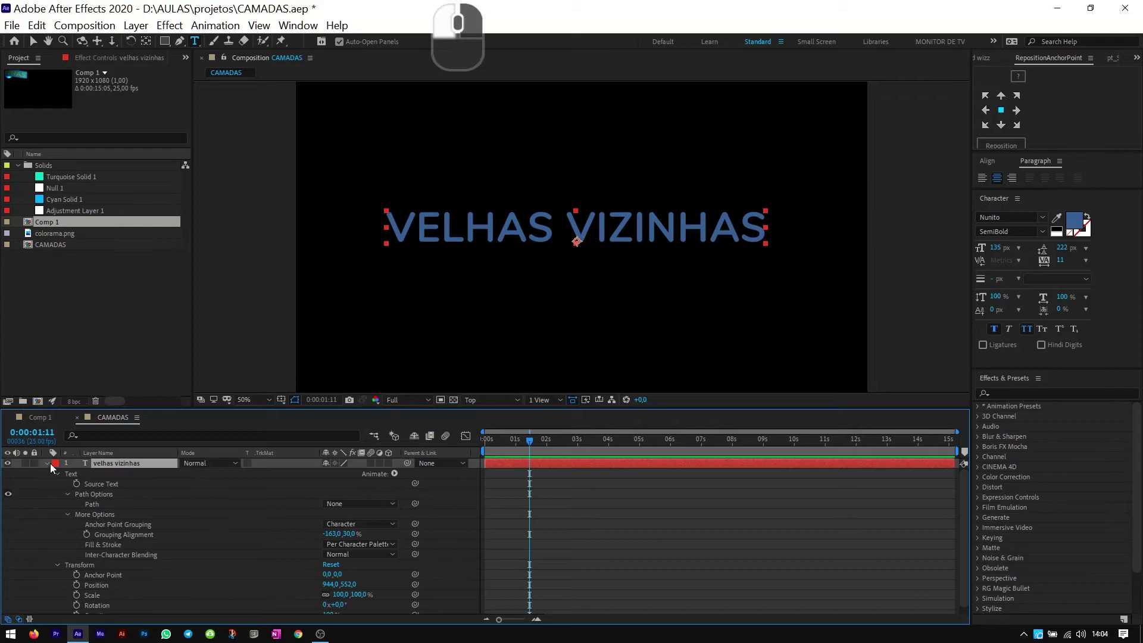
left_click(47, 463)
left_click(216, 511)
left_click(120, 466)
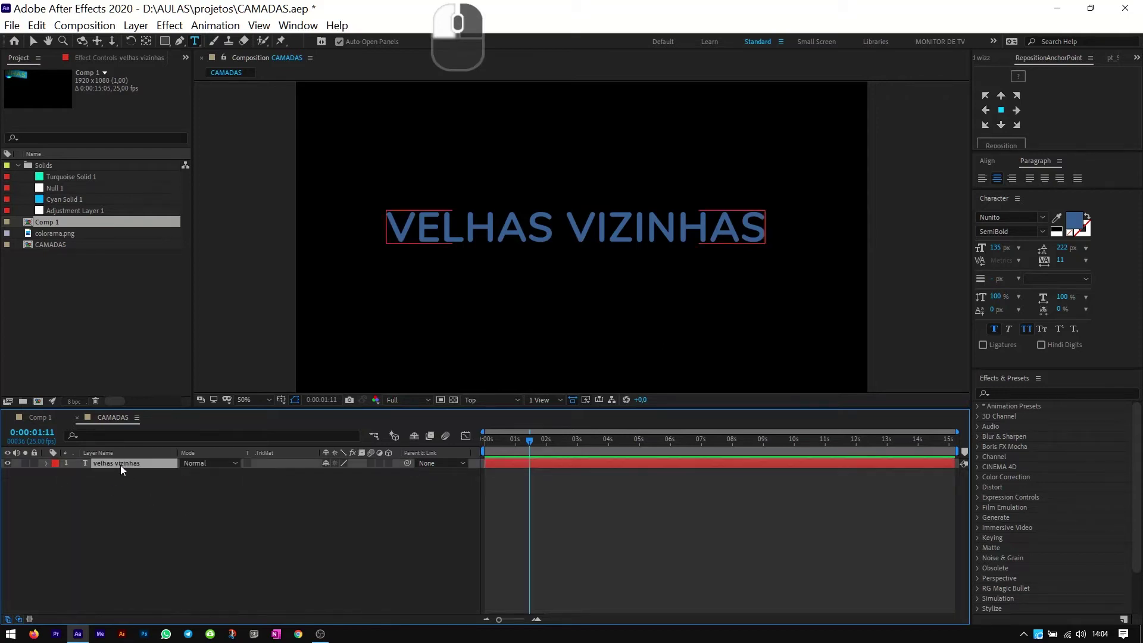
key("Delete")
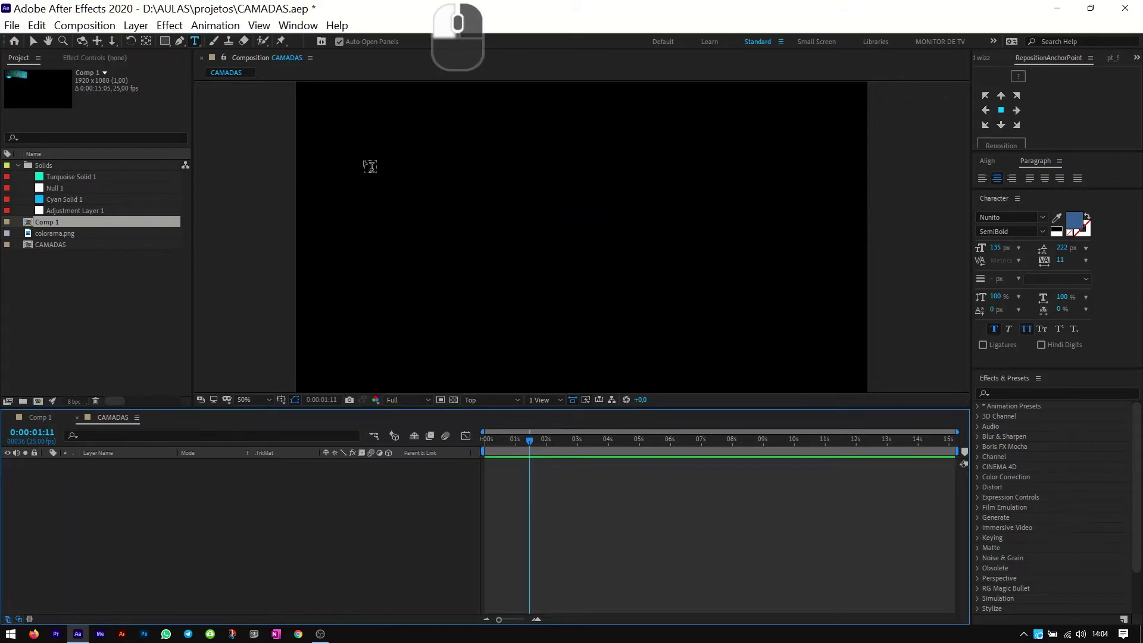
- Draw a large paragraph text box across the composition and enter "velhas vizinhas lhe ajudarão a comunicar com seu cliente"
left_click_drag(367, 144, 784, 372)
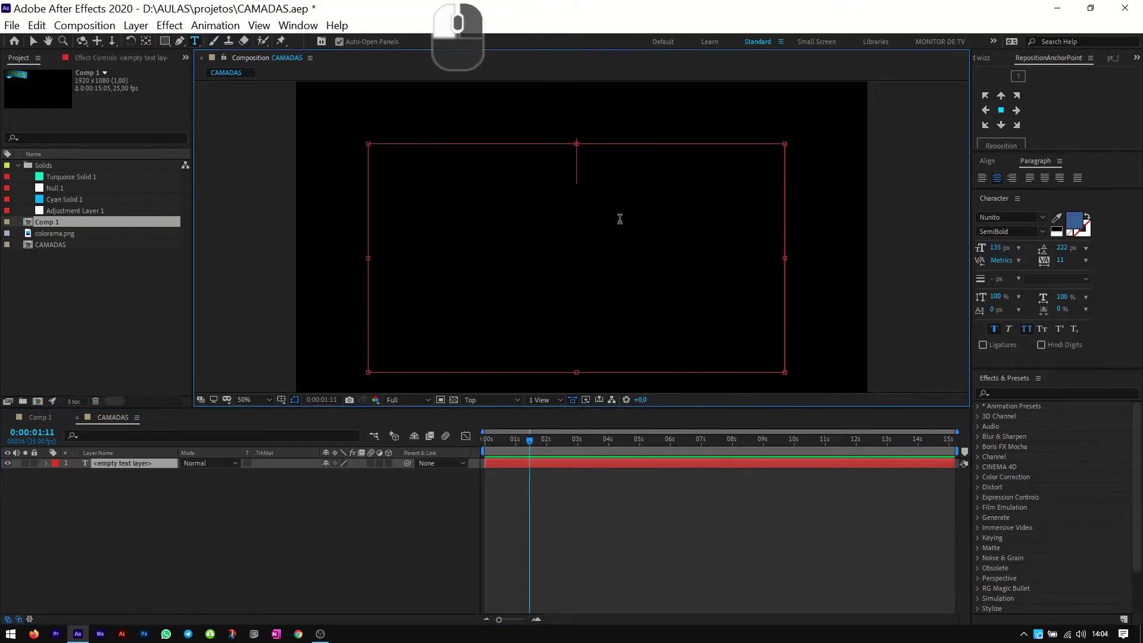
type("velhas vin=zinh")
key("BackSpace")
key("BackSpace")
key("BackSpace")
key("BackSpace")
key("BackSpace")
key("BackSpace")
type("zinhas lhe ajuda")
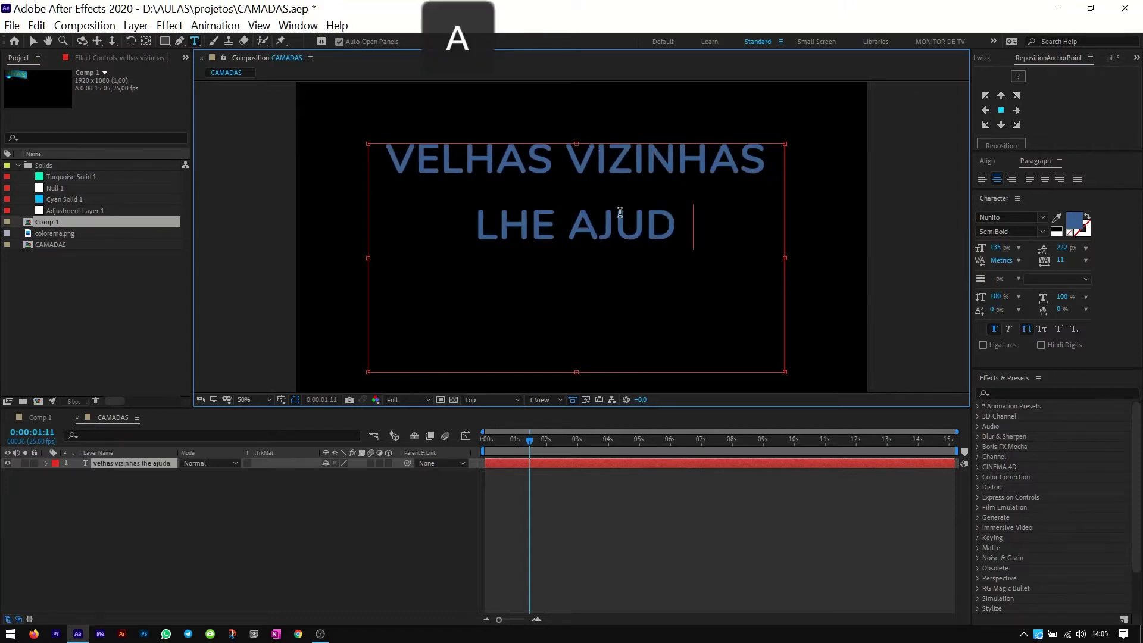
type("rão a comnica")
key("BackSpace")
key("BackSpace")
key("BackSpace")
key("BackSpace")
type("unicar com seu clienb")
key("BackSpace")
type("te")
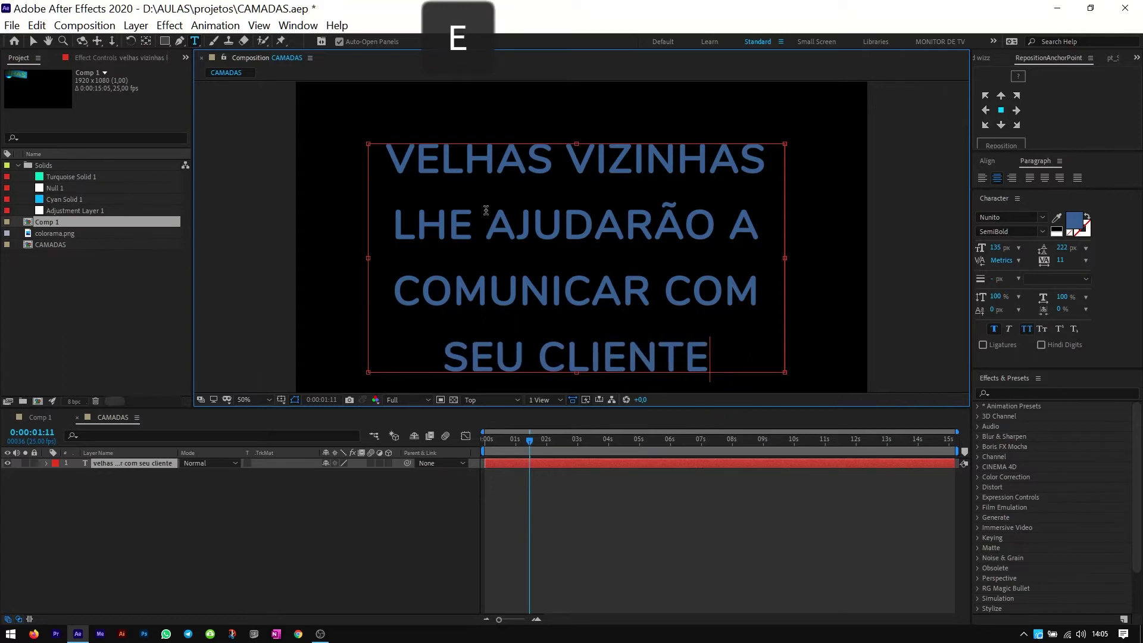
- Format the paragraph text with a 118 px font size, 177 px leading and centered alignment
double_click(138, 465)
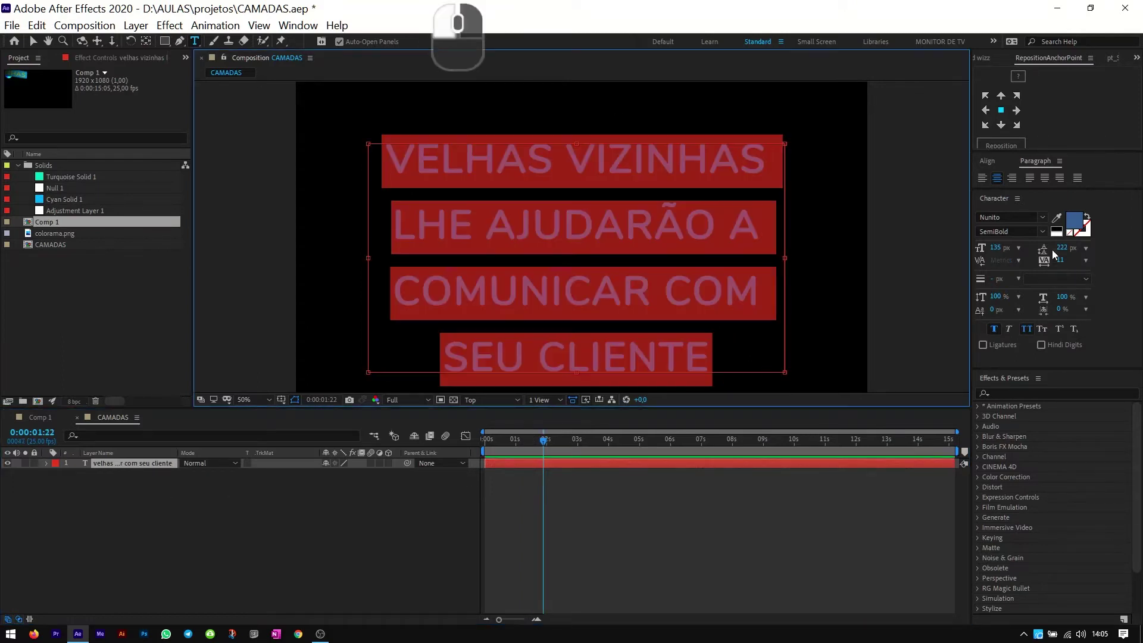
left_click_drag(998, 250, 1064, 266)
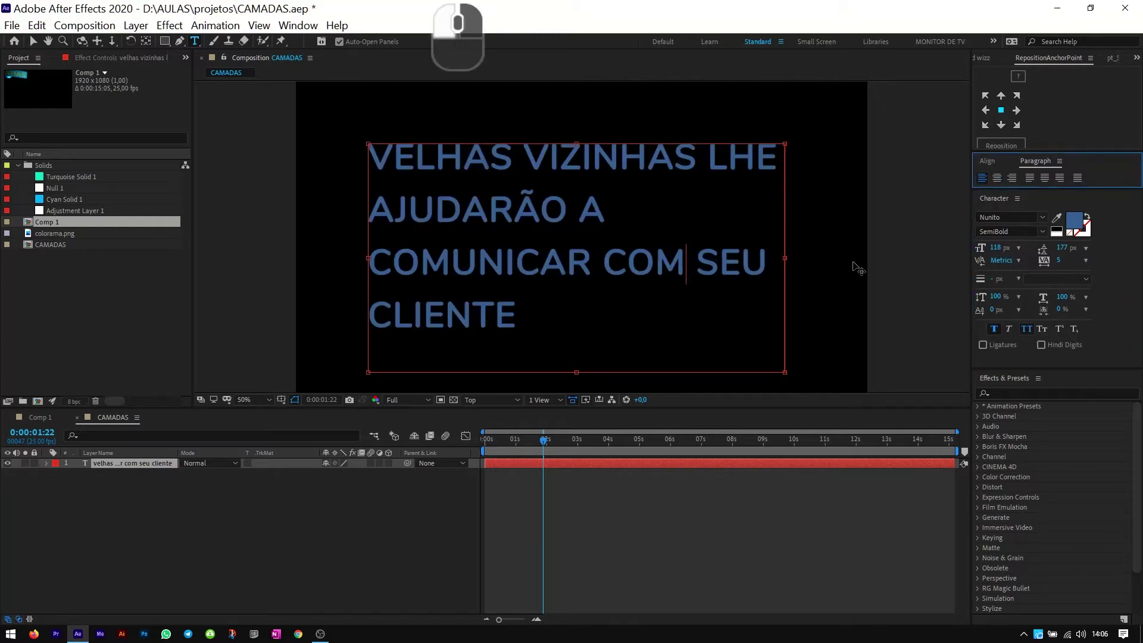
left_click(997, 177)
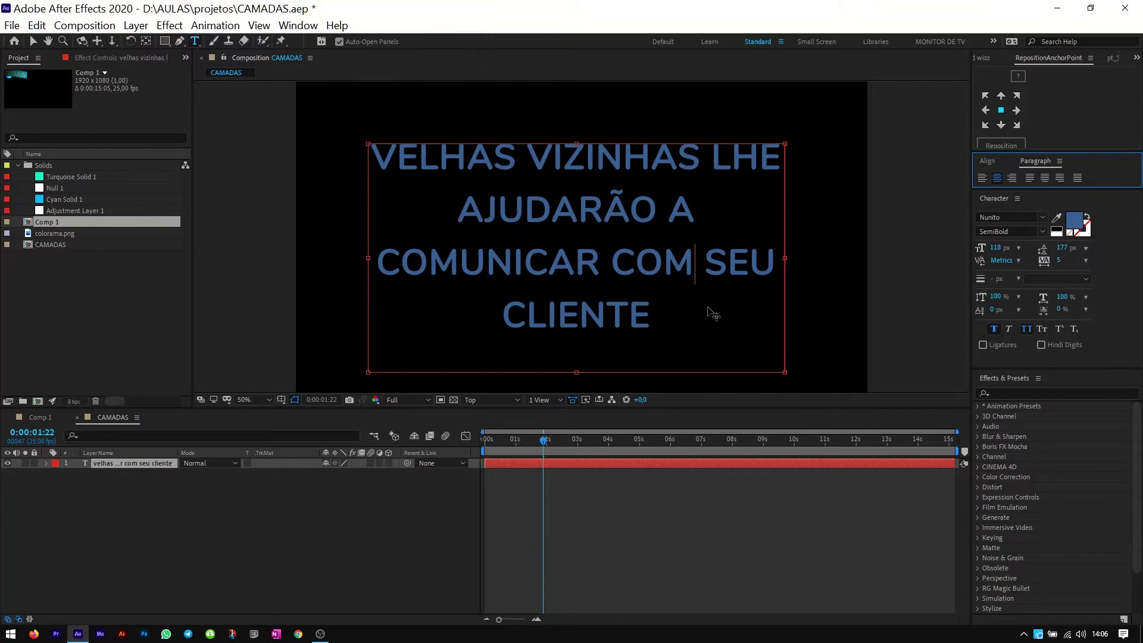
- Try font sizes of 63 and 66 px on the paragraph text and set it to 124 px
left_click_drag(995, 253, 855, 252)
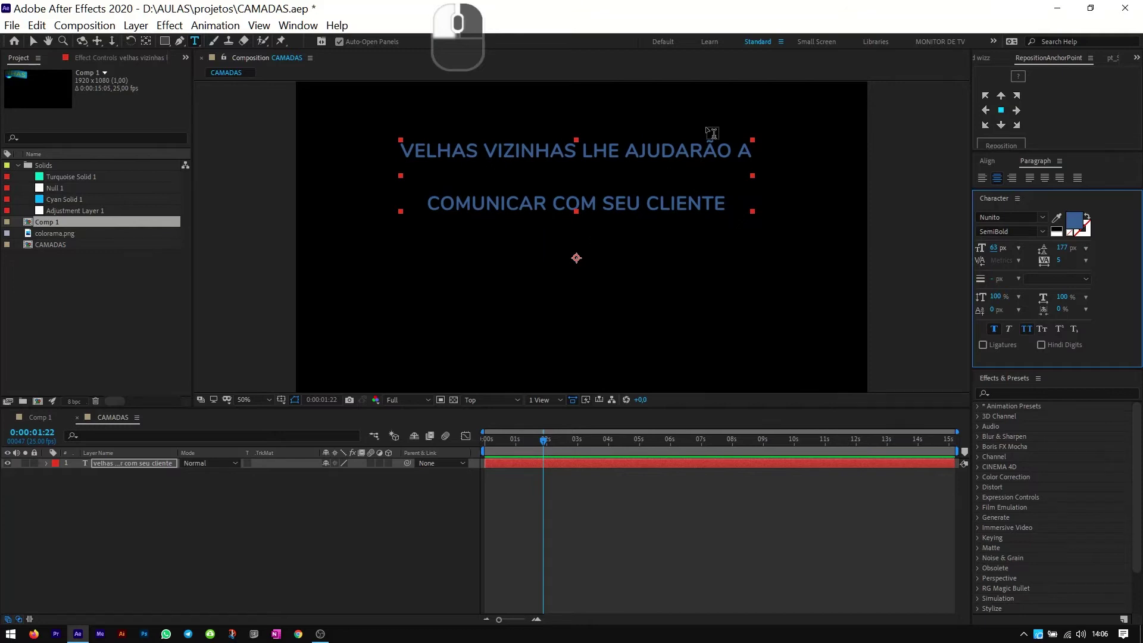
mouse_move(1002, 253)
left_mouse_down()
mouse_move(968, 246)
mouse_move(996, 248)
left_mouse_up()
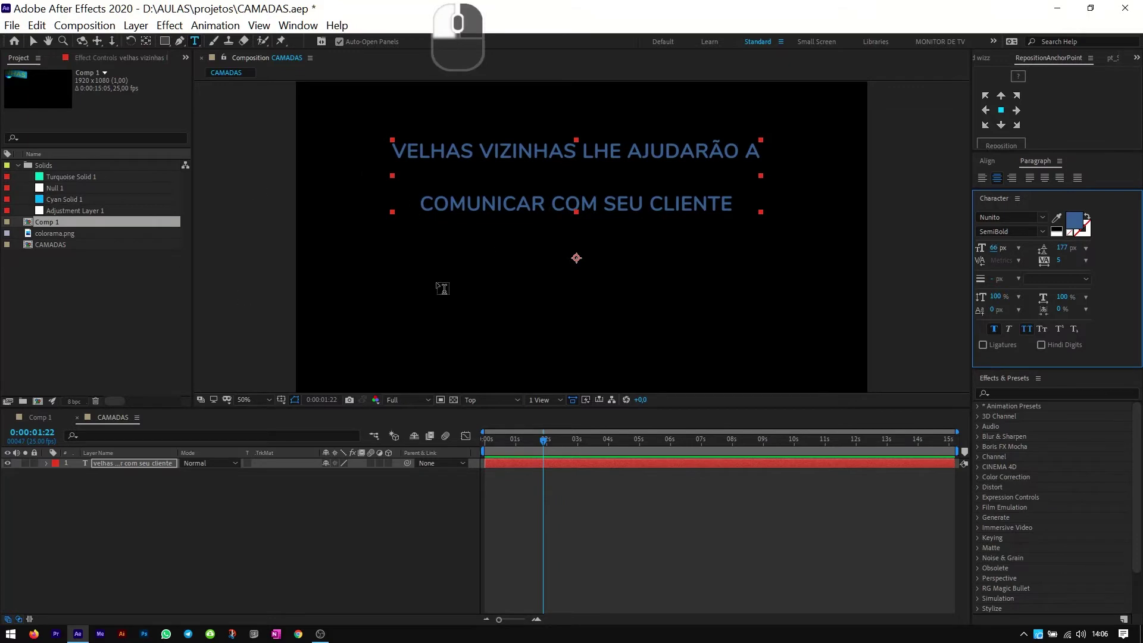
double_click(108, 462)
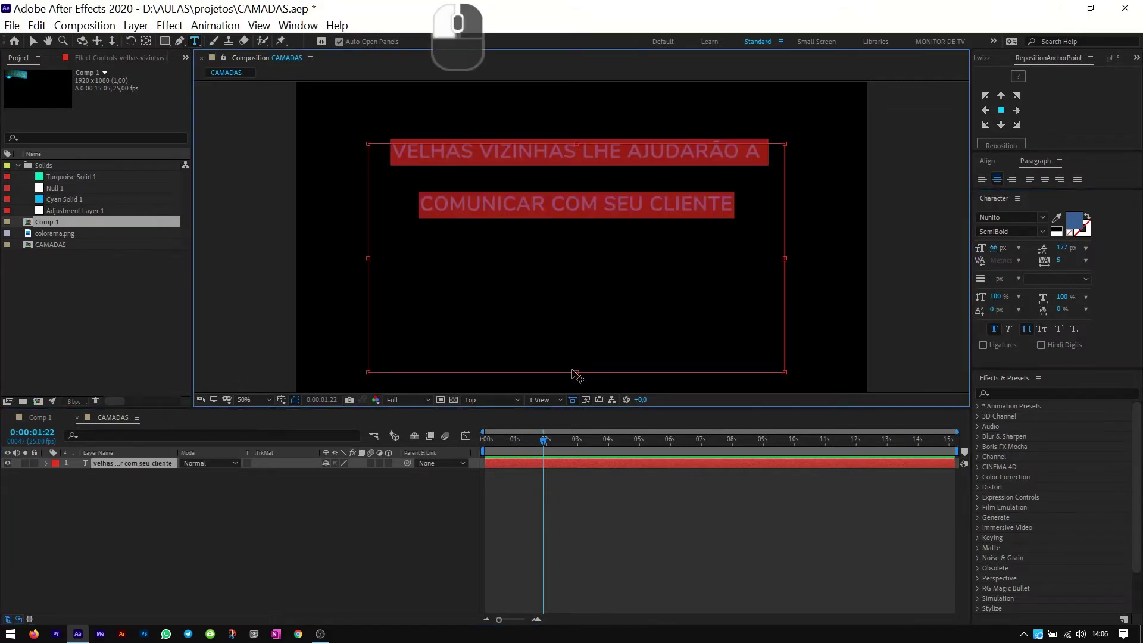
left_click_drag(995, 248, 1041, 248)
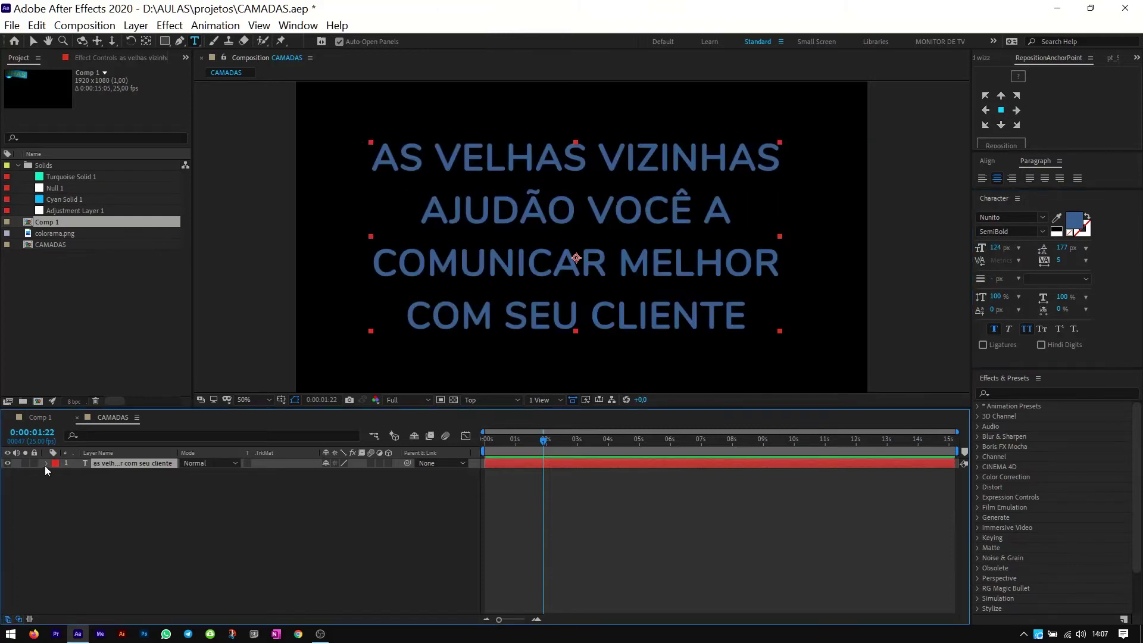
- Scale the paragraph text layer through its Transform properties, trying 53% and 22% and settling on 60%
left_click(46, 463)
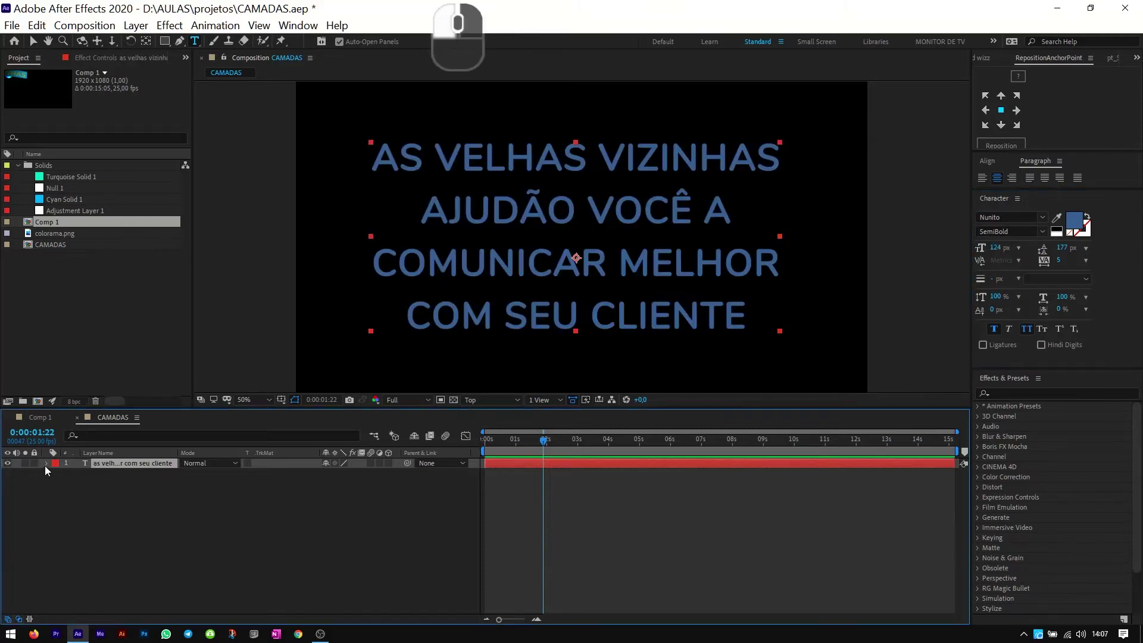
left_click(57, 474)
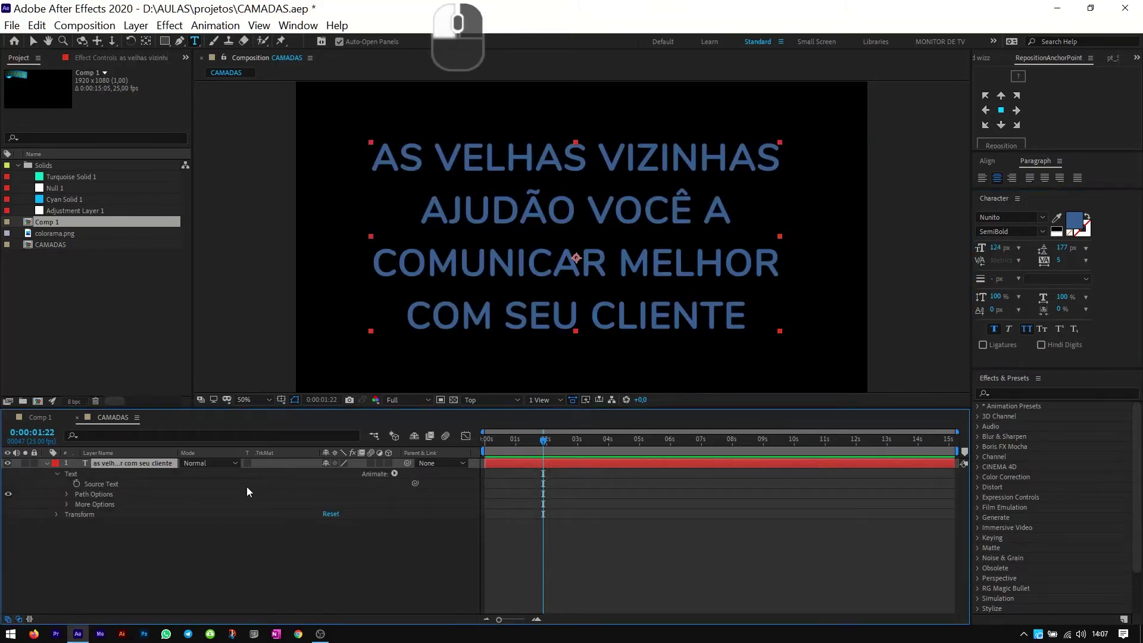
left_click(57, 514)
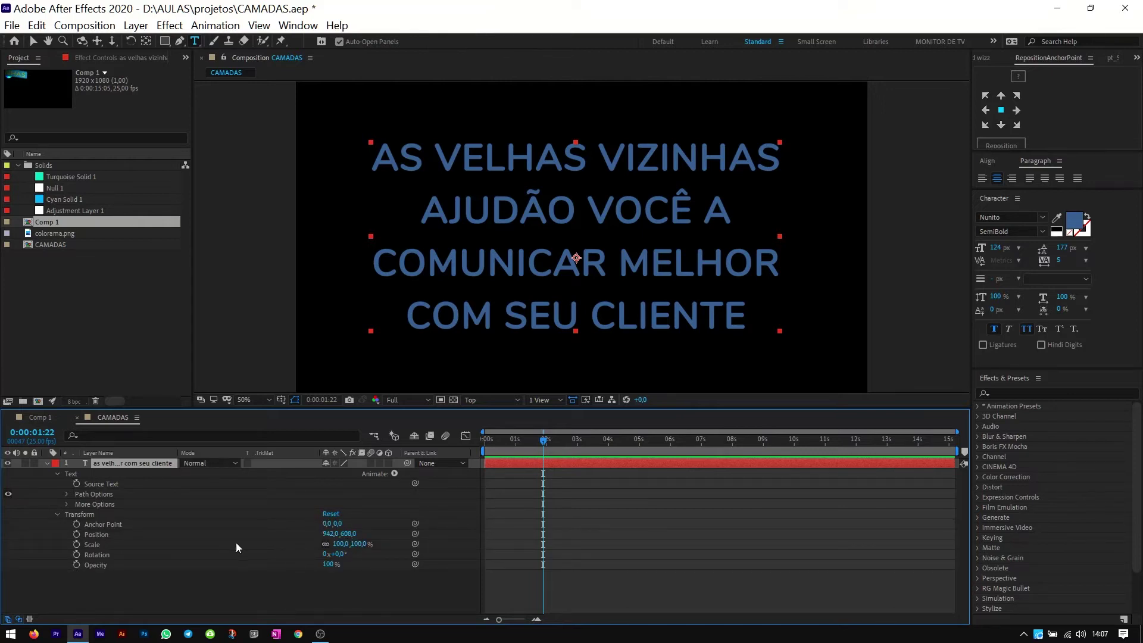
left_click_drag(347, 547, 319, 548)
double_click(131, 466)
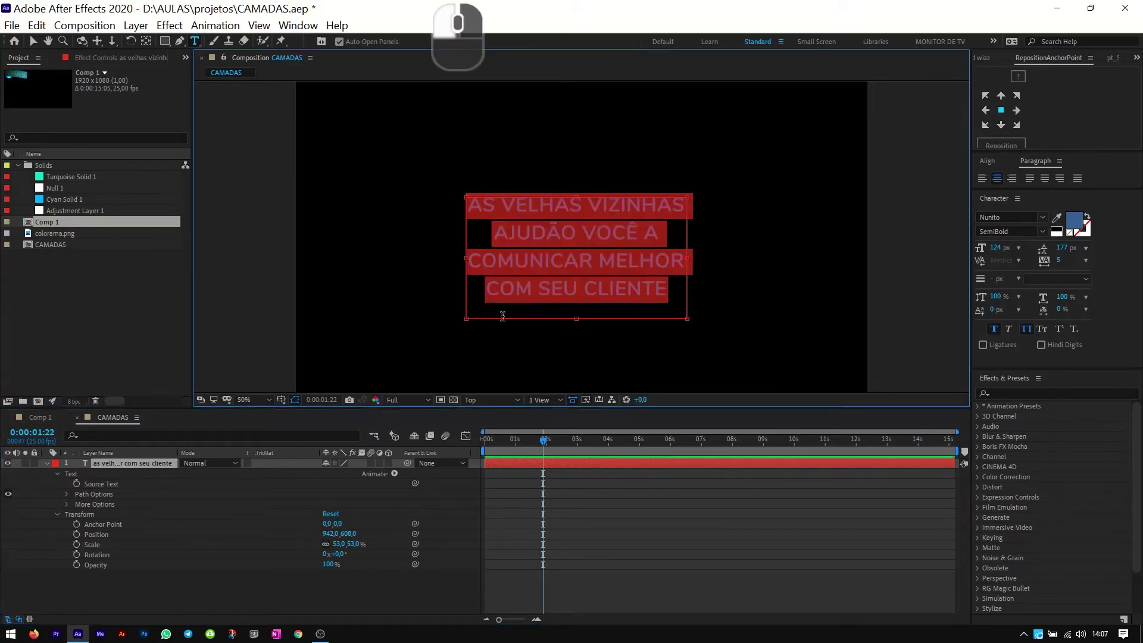
left_click_drag(336, 546, 318, 545)
double_click(141, 464)
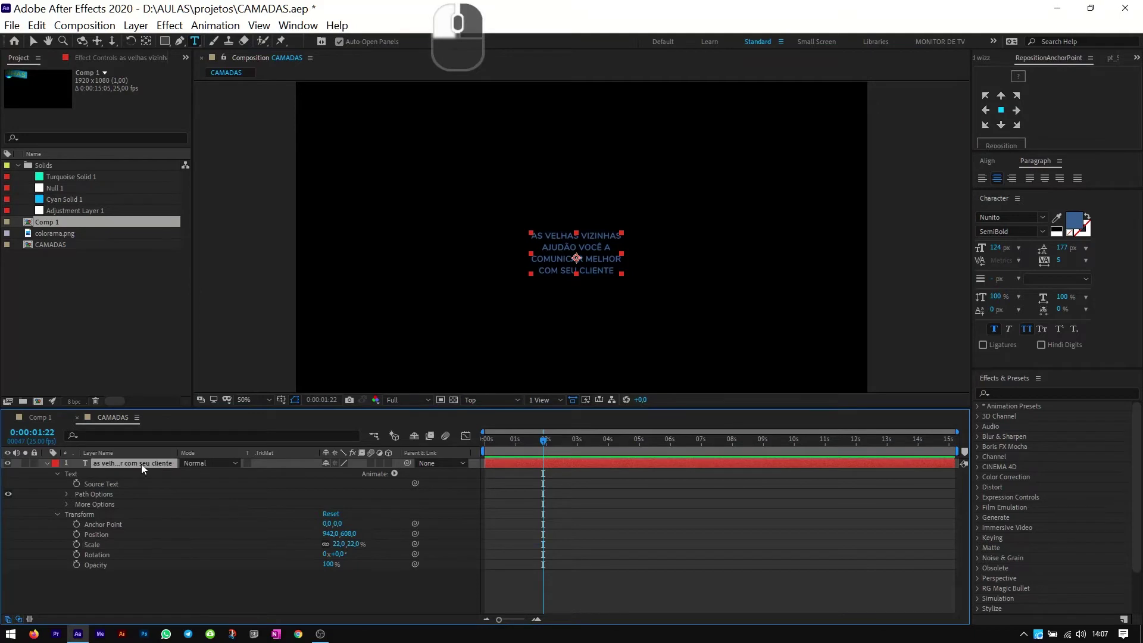
left_click_drag(355, 545, 363, 544)
double_click(115, 464)
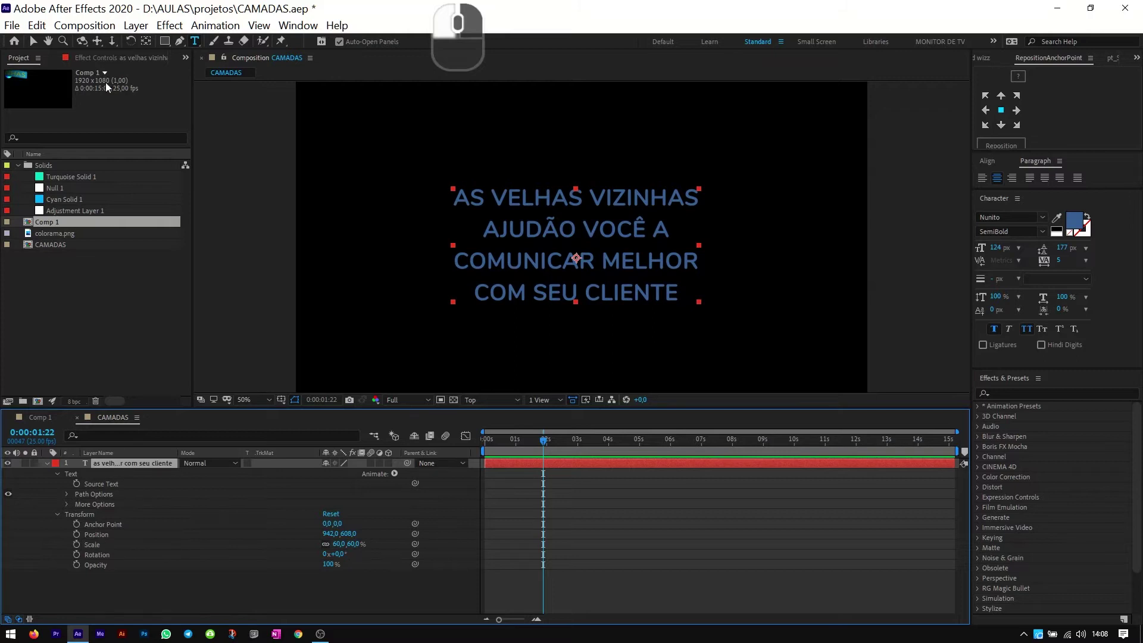
- Move the text layer to the composition's upper-left area, at about 462, 328, and collapse its properties
left_click(34, 42)
left_click_drag(585, 246, 448, 162)
left_click(46, 463)
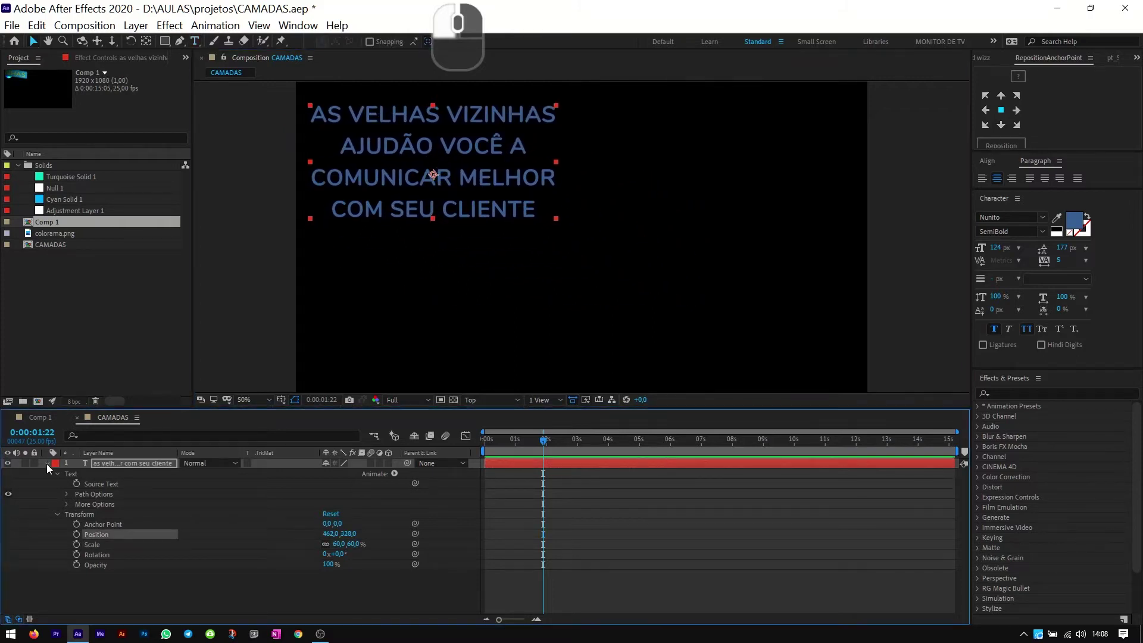
- Create a solid layer matching the 1920 × 1080 composition size, in the turquoise colour 15E1A0
right_click(231, 534)
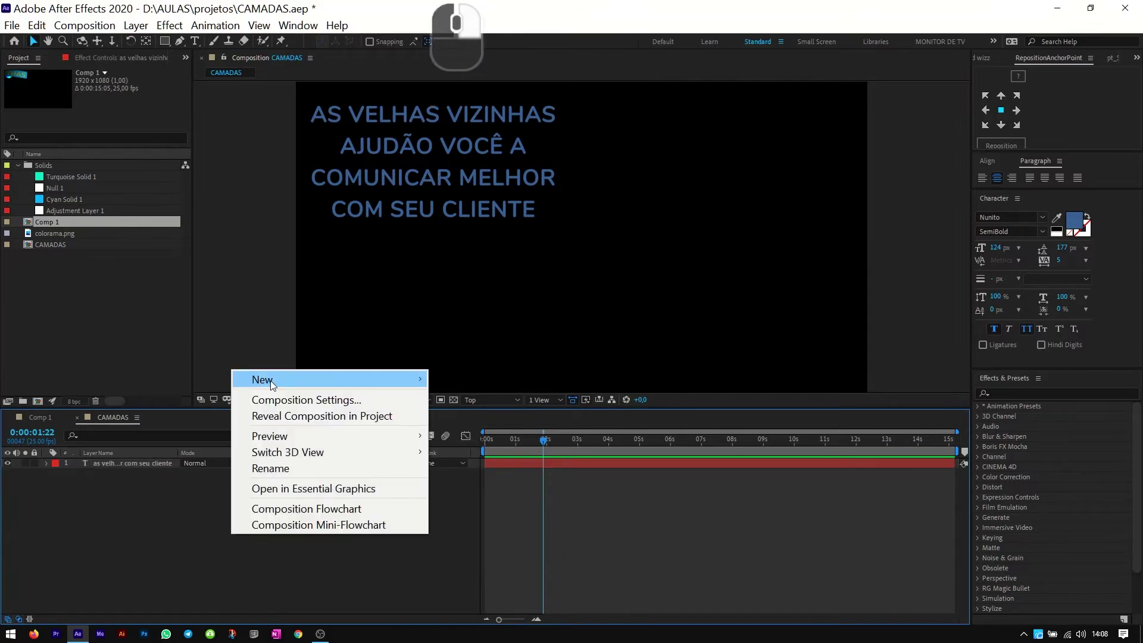
mouse_move(270, 380)
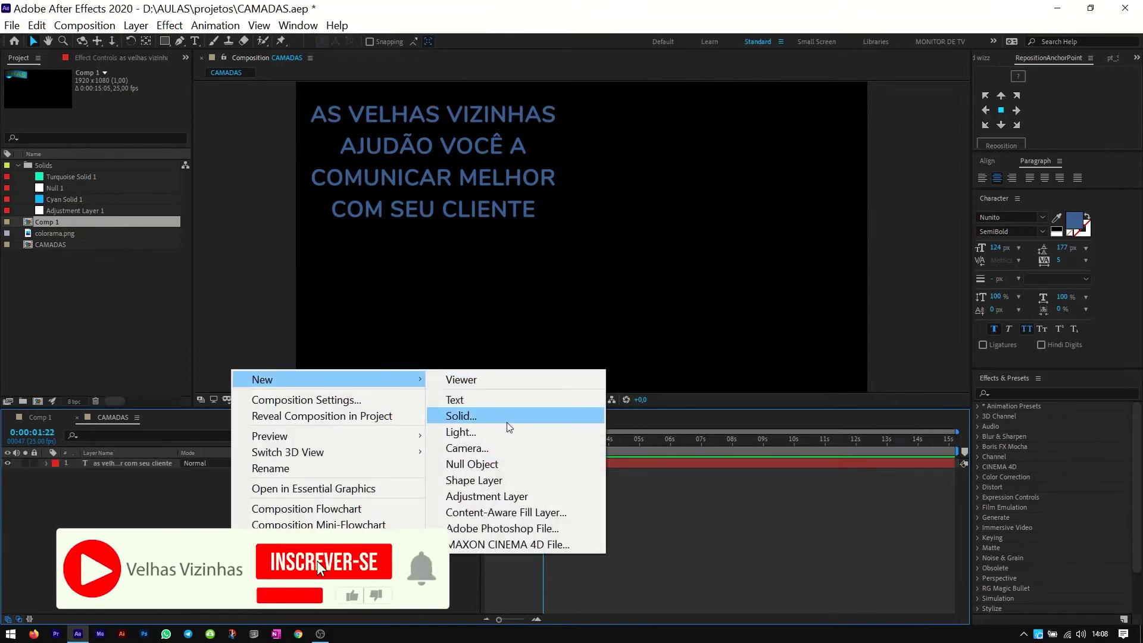
left_click(494, 413)
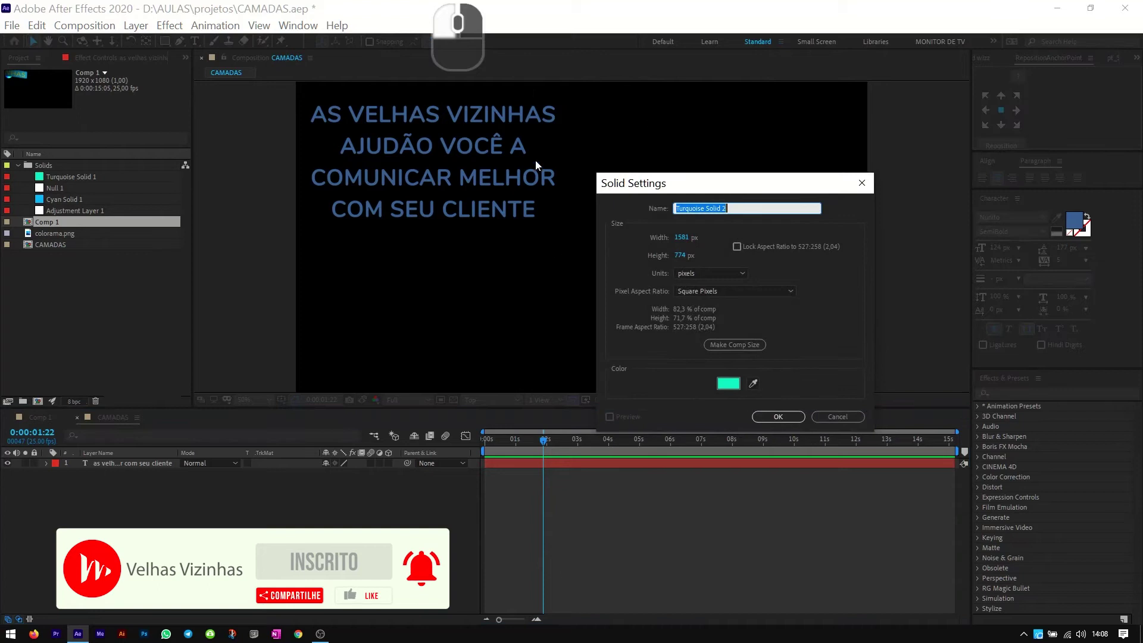
left_click_drag(682, 238, 574, 236)
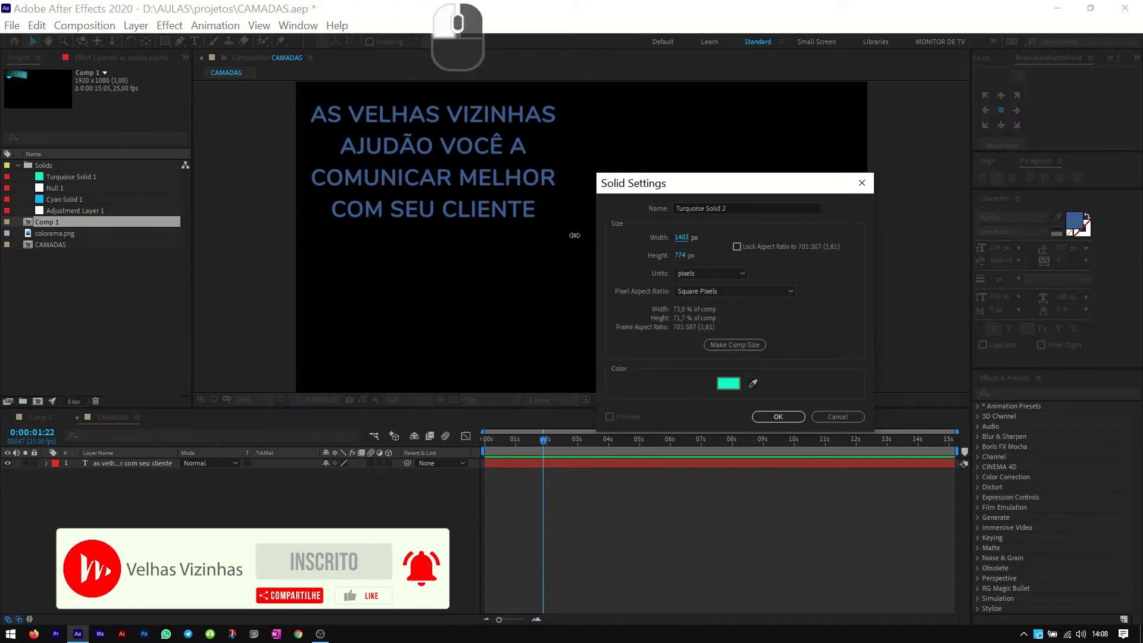
left_click_drag(680, 255, 628, 241)
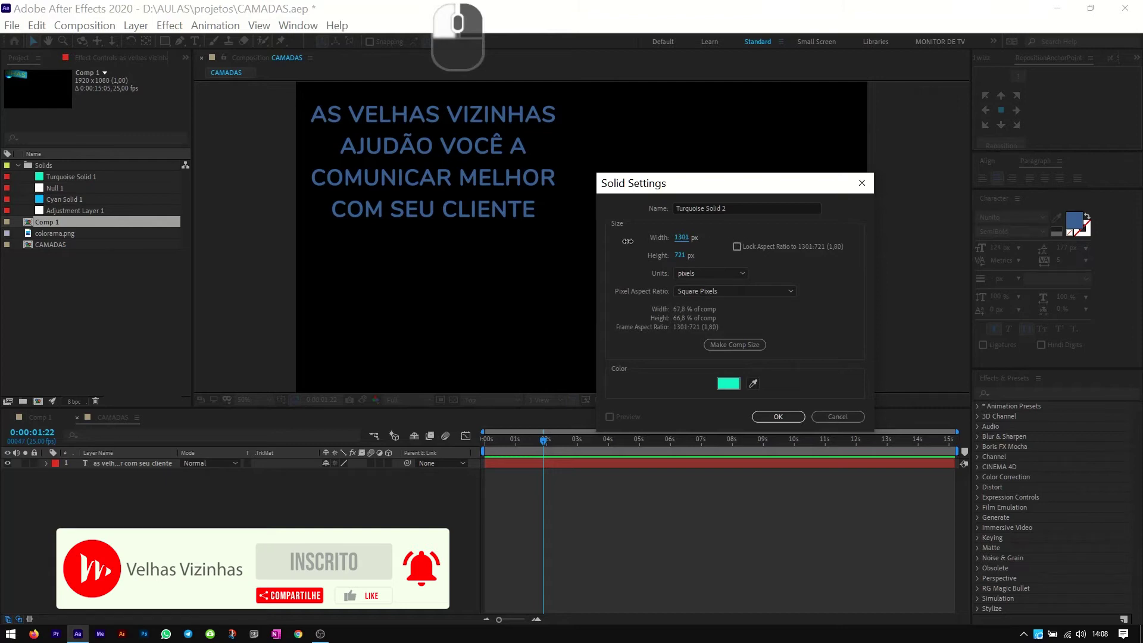
left_click(732, 346)
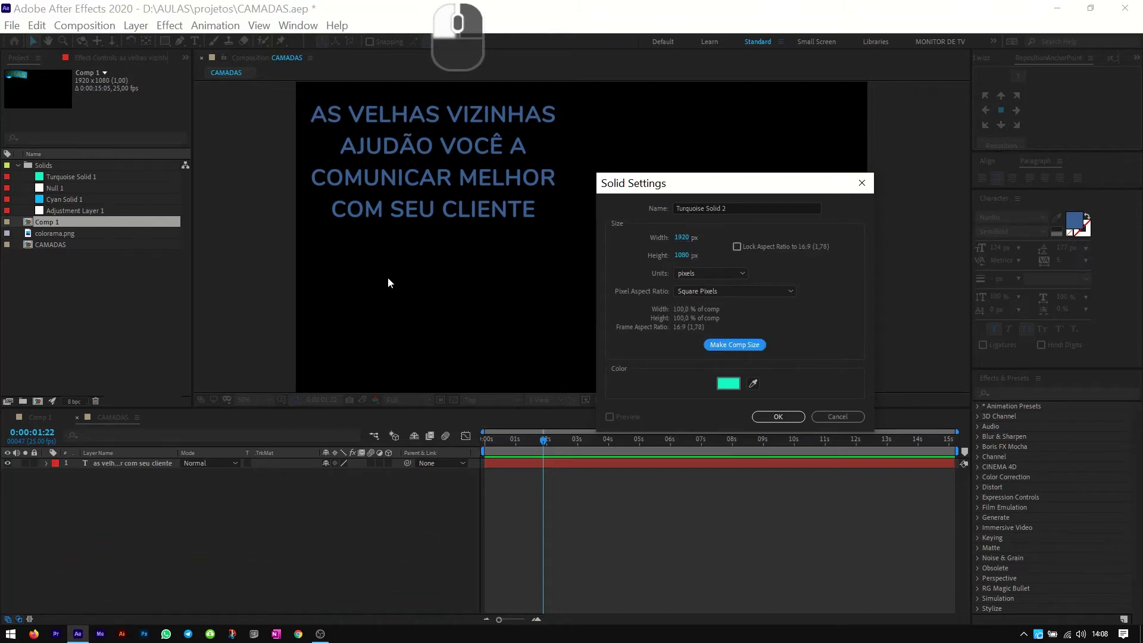
left_click(727, 384)
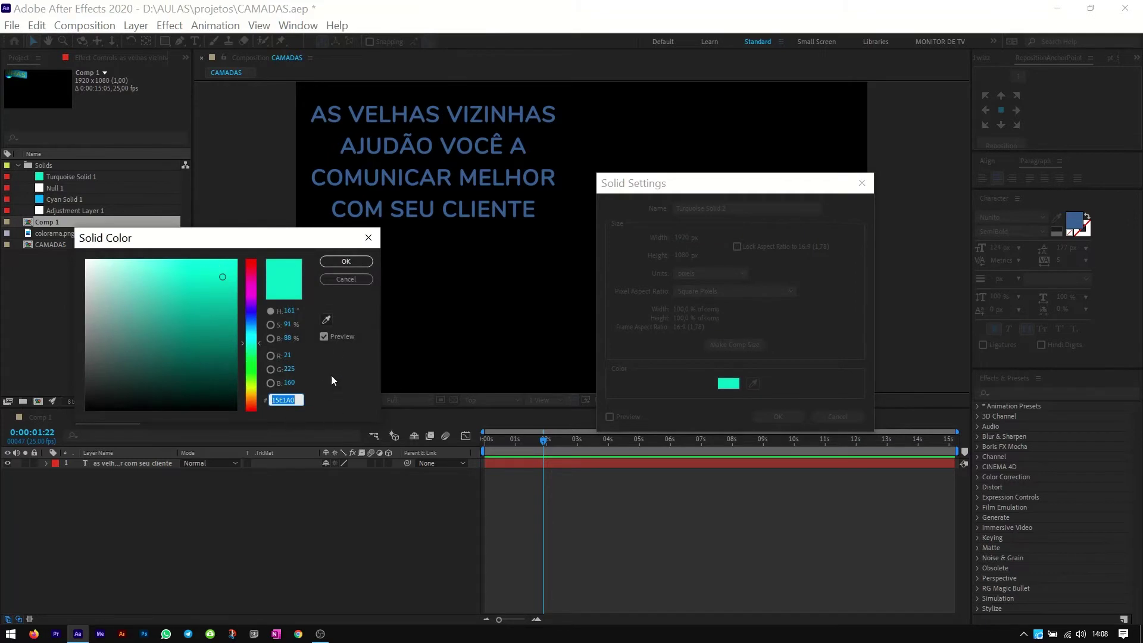
left_click(345, 261)
key("Return")
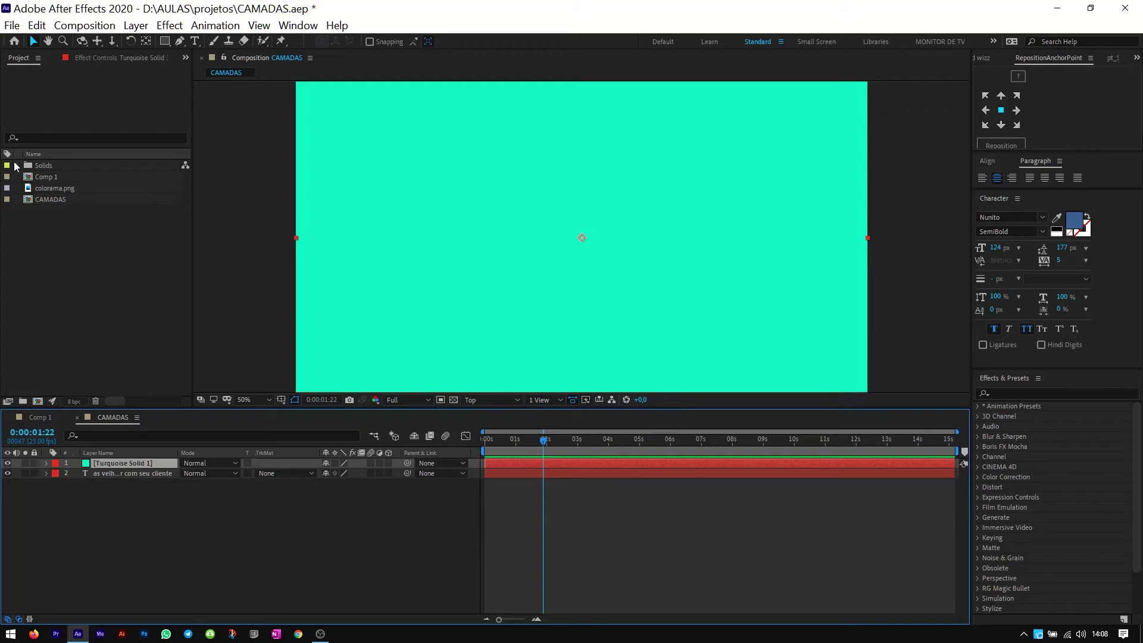
- Expand the project's Solids folder and examine the turquoise solid stored there alongside its full-frame layer
left_click(41, 165)
left_click(18, 165)
left_click(70, 177)
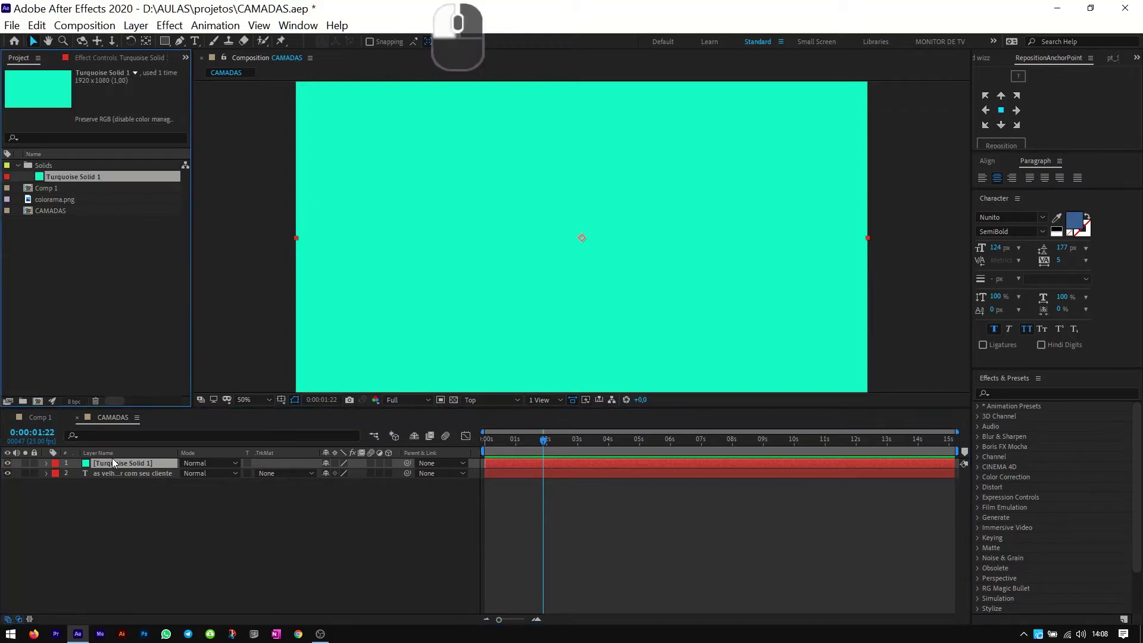
scroll(458, 259, "down", 2)
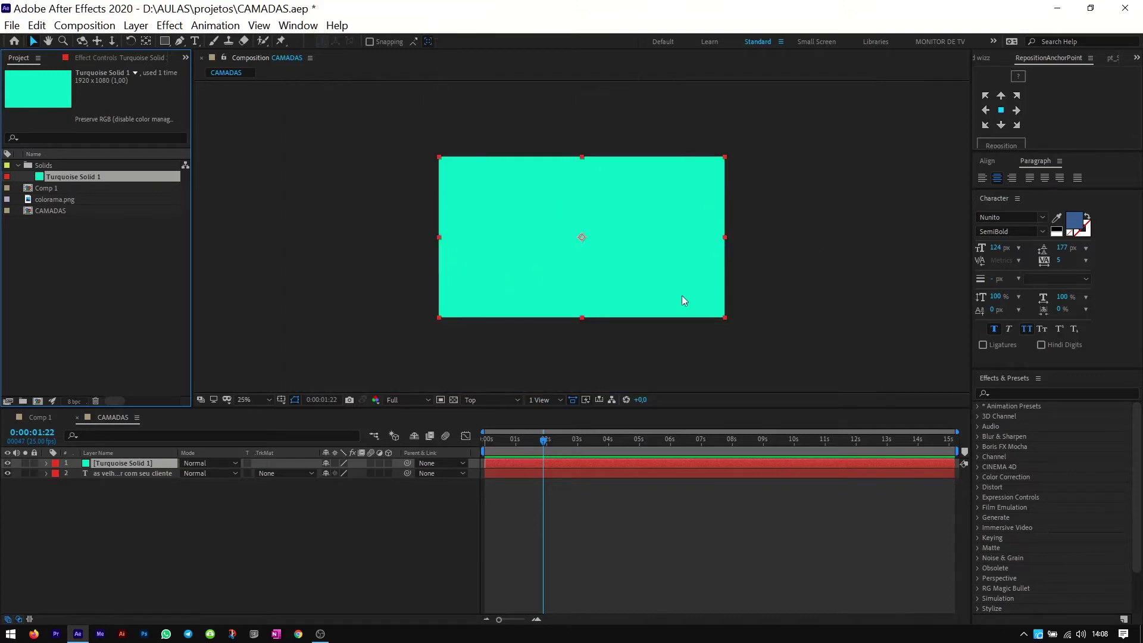
left_click(40, 166)
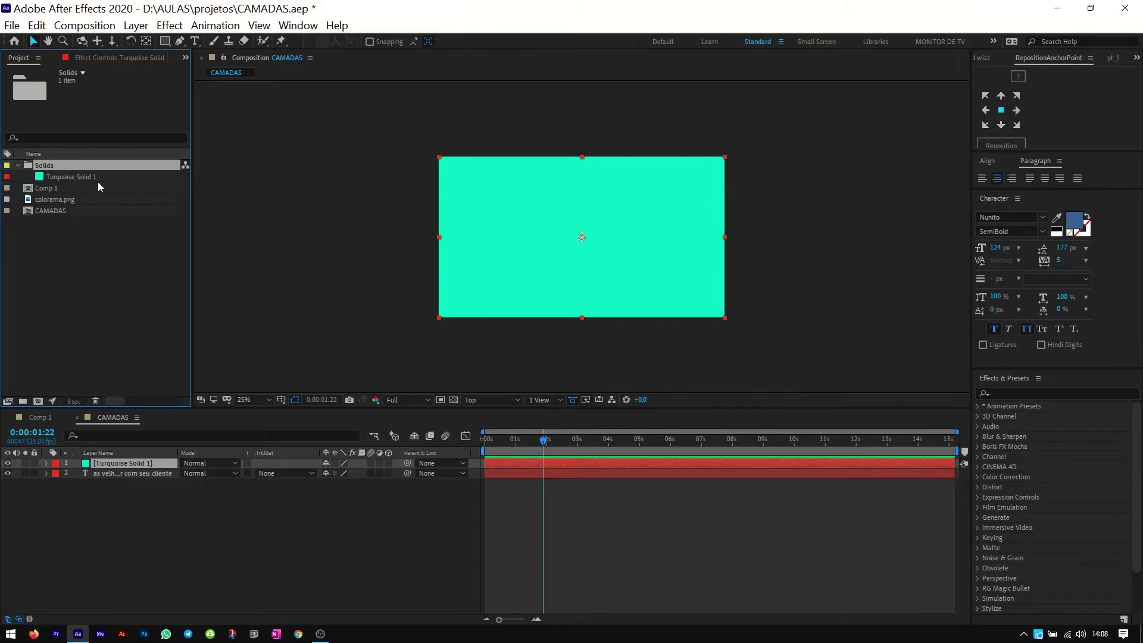
right_click(171, 538)
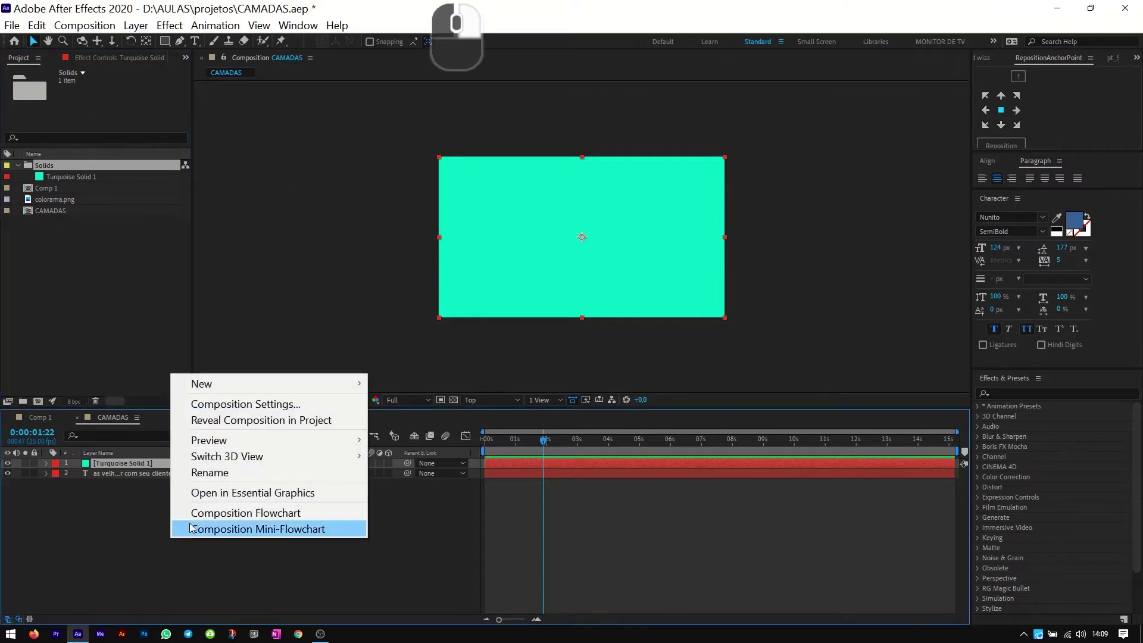
left_click(241, 384)
left_click(51, 523)
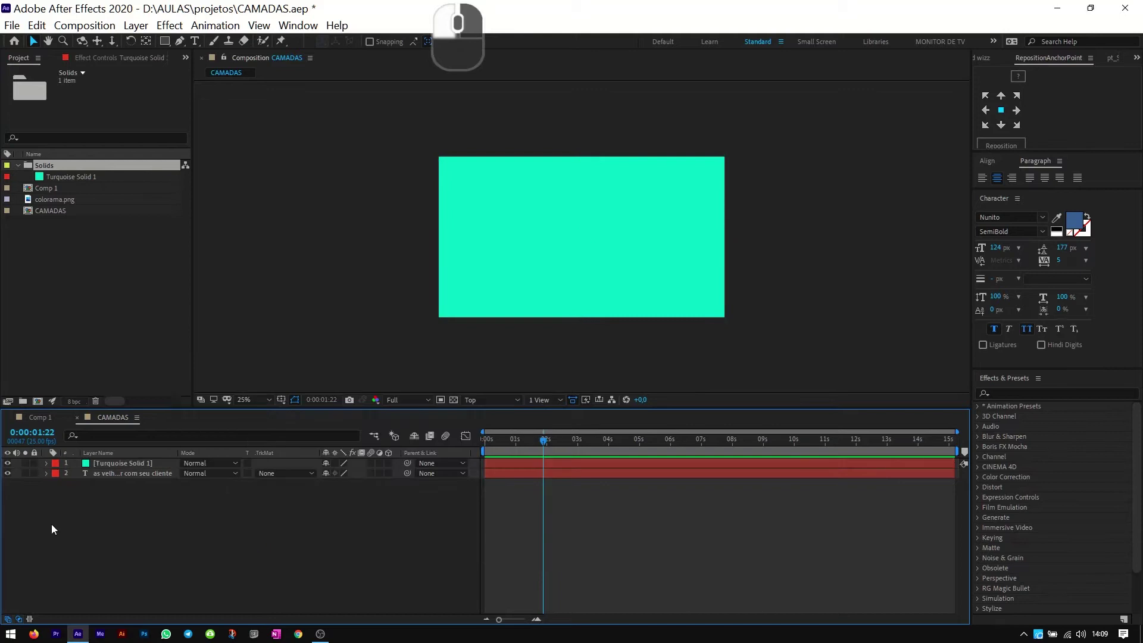
left_click(55, 167)
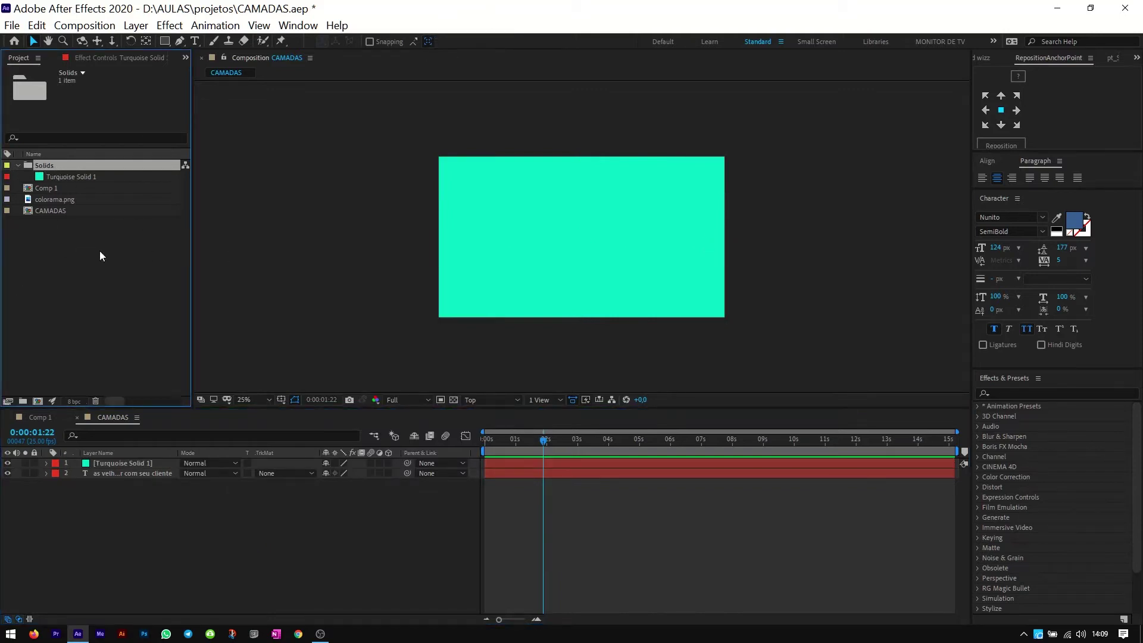
- Duplicate the turquoise solid layer, shrink the copy to about a quarter of the composition's width and place it just right of centre
left_click(585, 241)
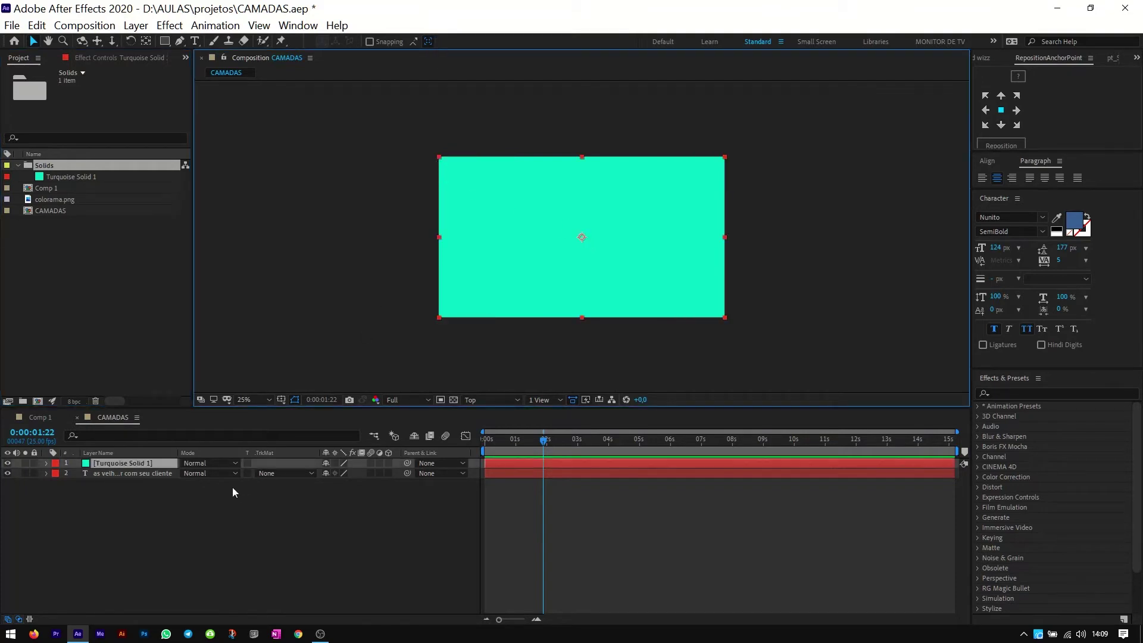
key("ctrl+d")
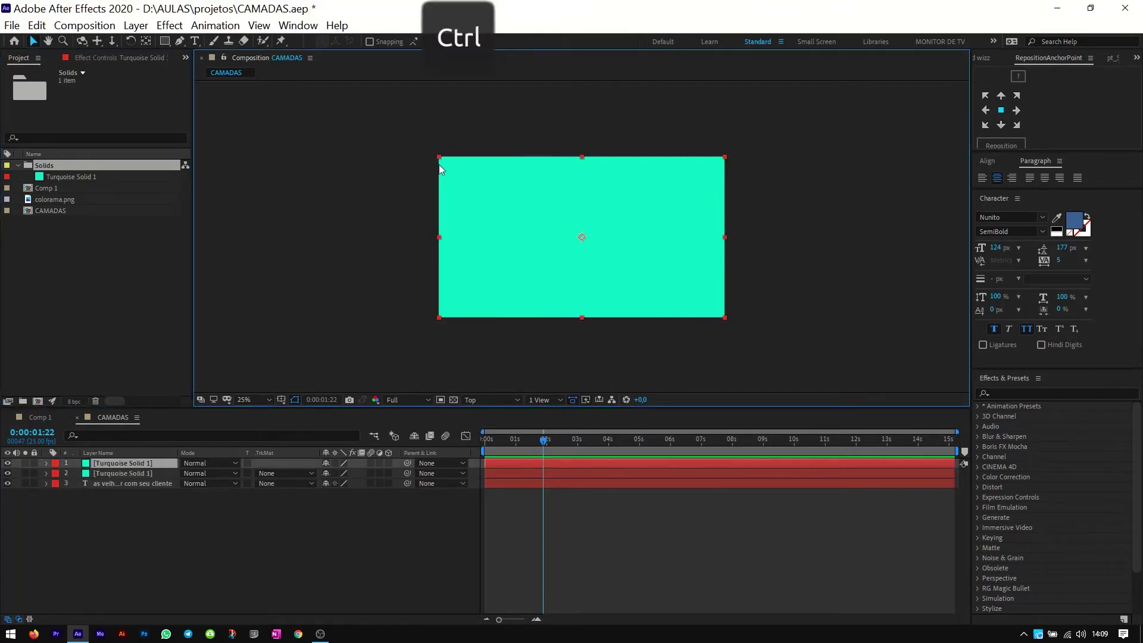
left_click_drag(438, 158, 548, 215)
left_click_drag(602, 244, 626, 245)
- Scale the original turquoise solid to about half size and move it to the left of the smaller copy
left_click(503, 179)
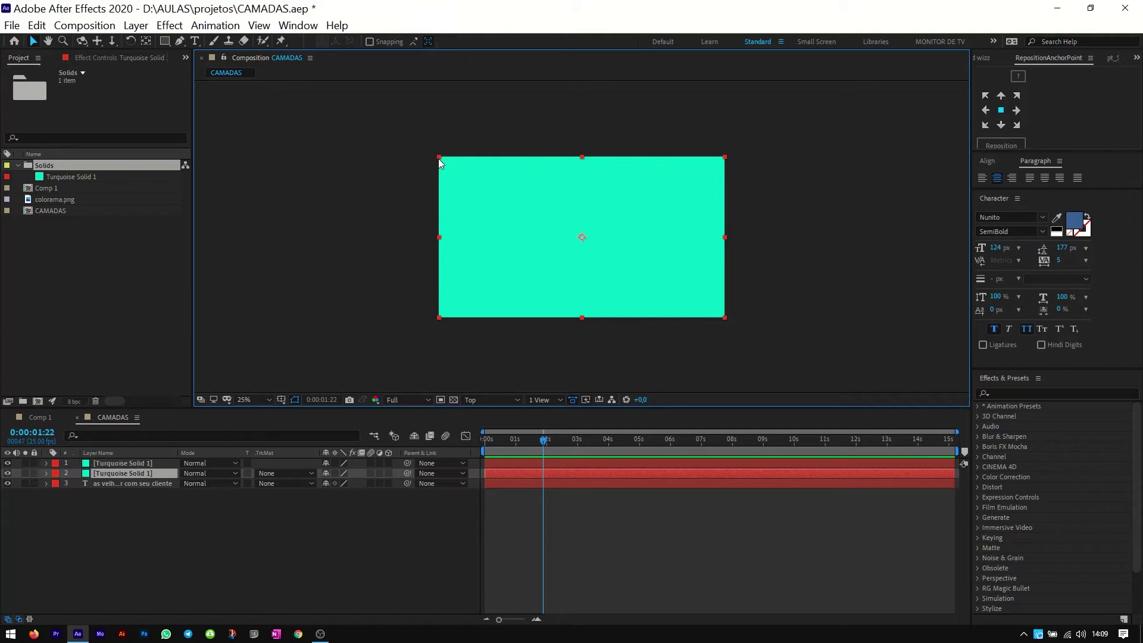
left_click_drag(438, 157, 513, 197)
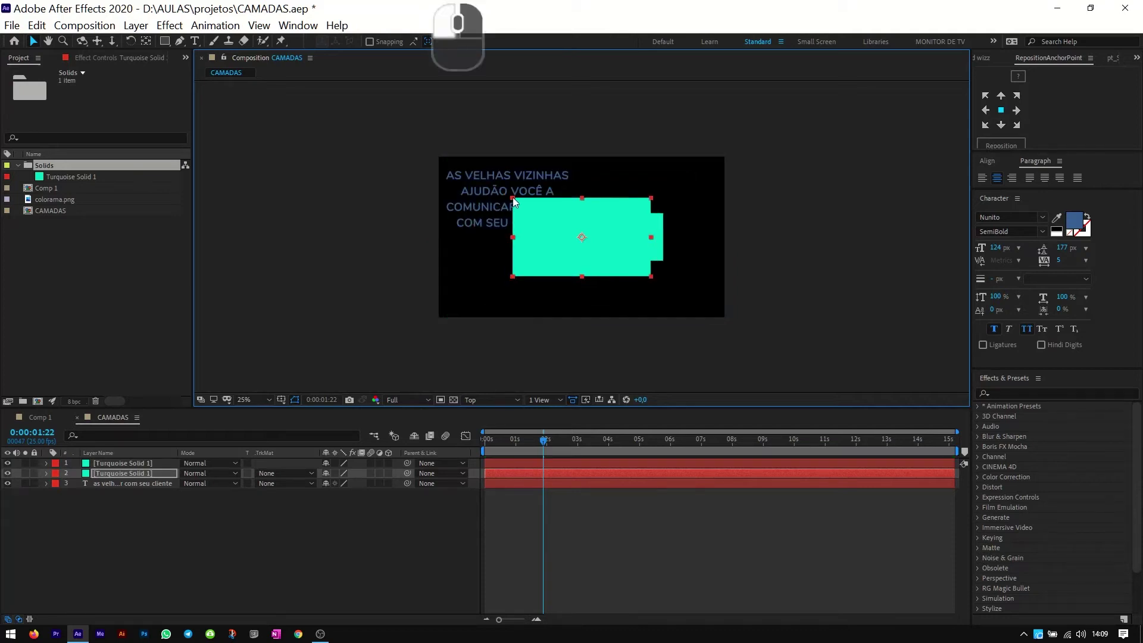
left_click_drag(570, 227, 529, 218)
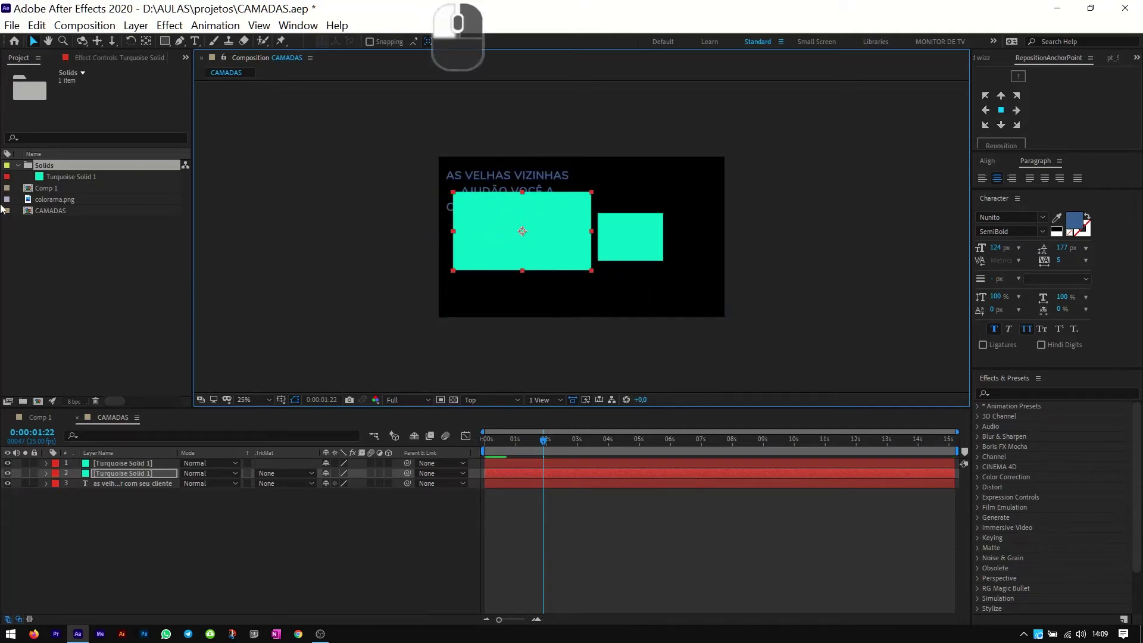
- Recolour only the smaller solid to royal blue 155DE1 through its solid settings, creating a new solid for that layer
left_click(637, 237)
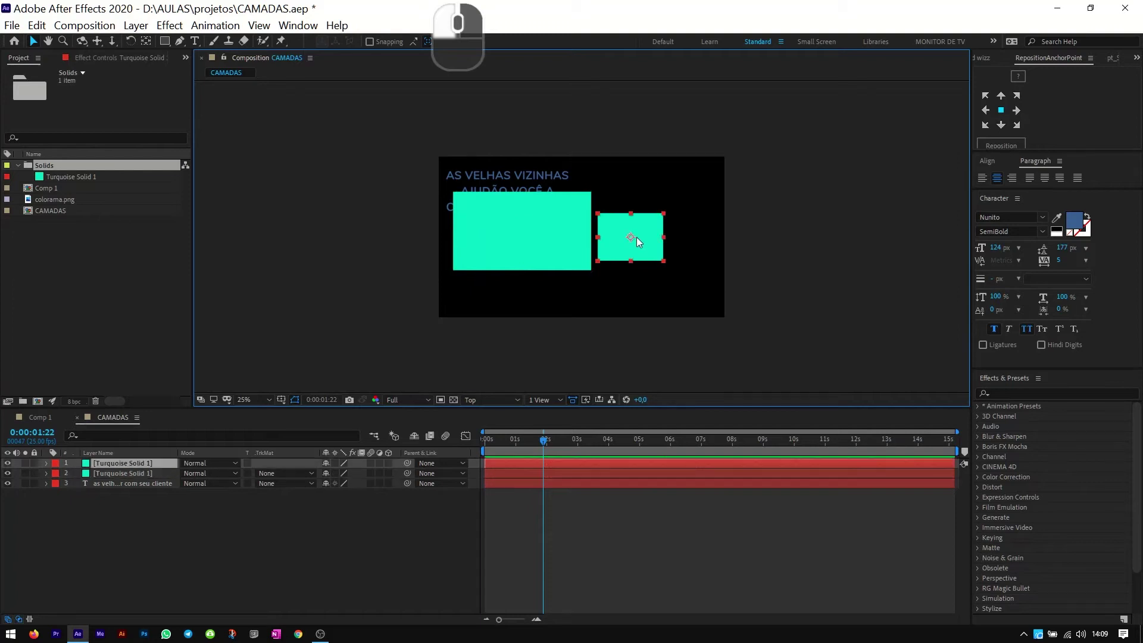
left_click(136, 25)
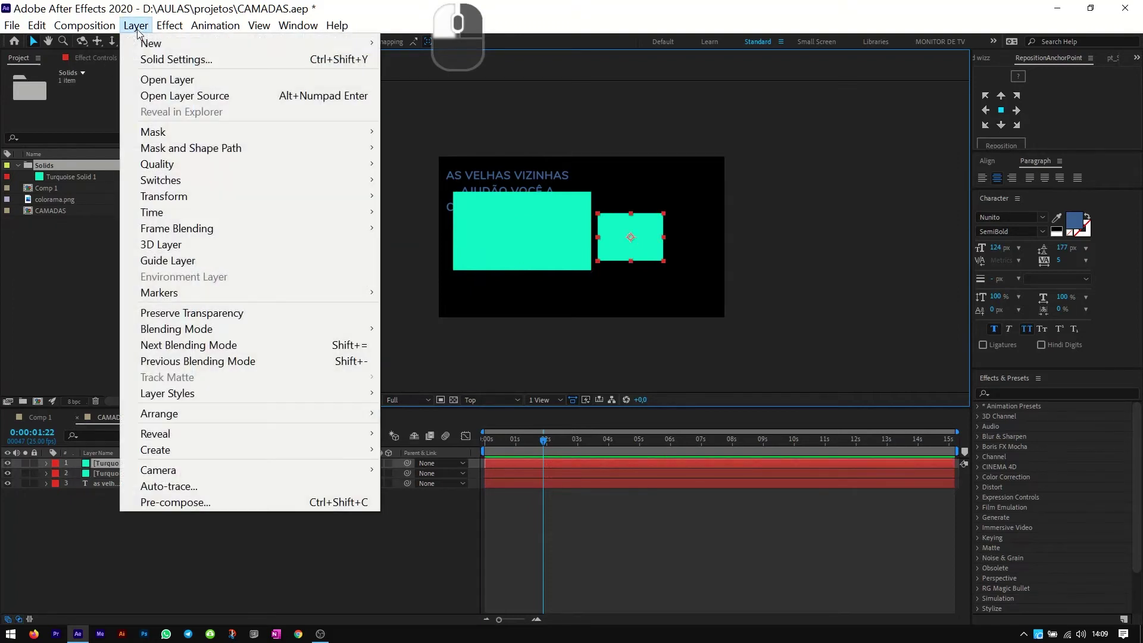
left_click(176, 60)
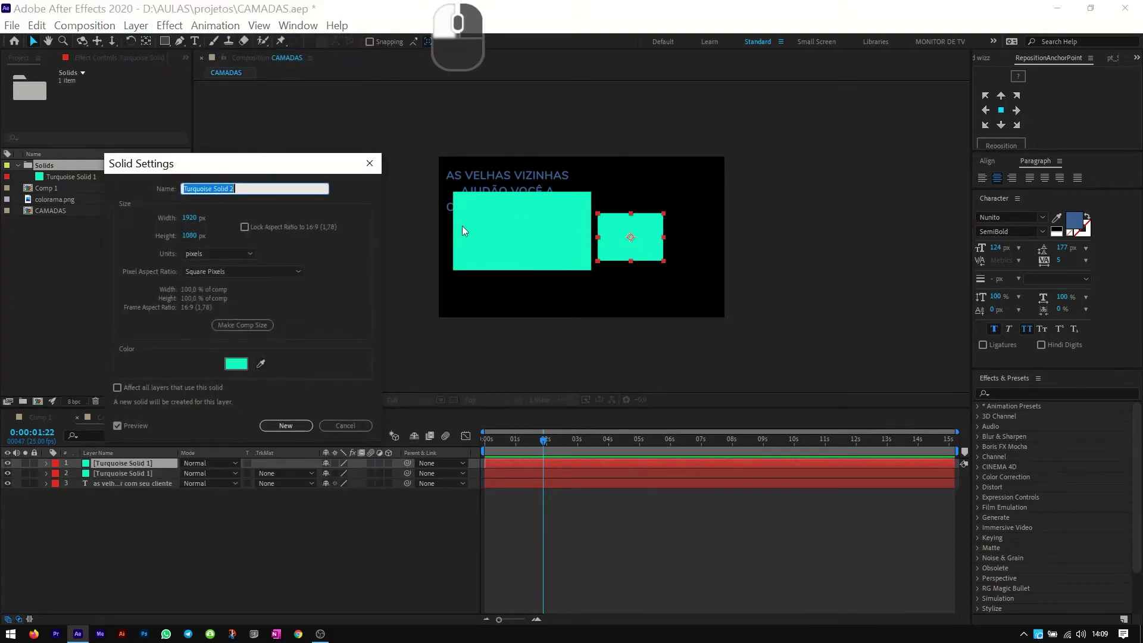
left_click(237, 367)
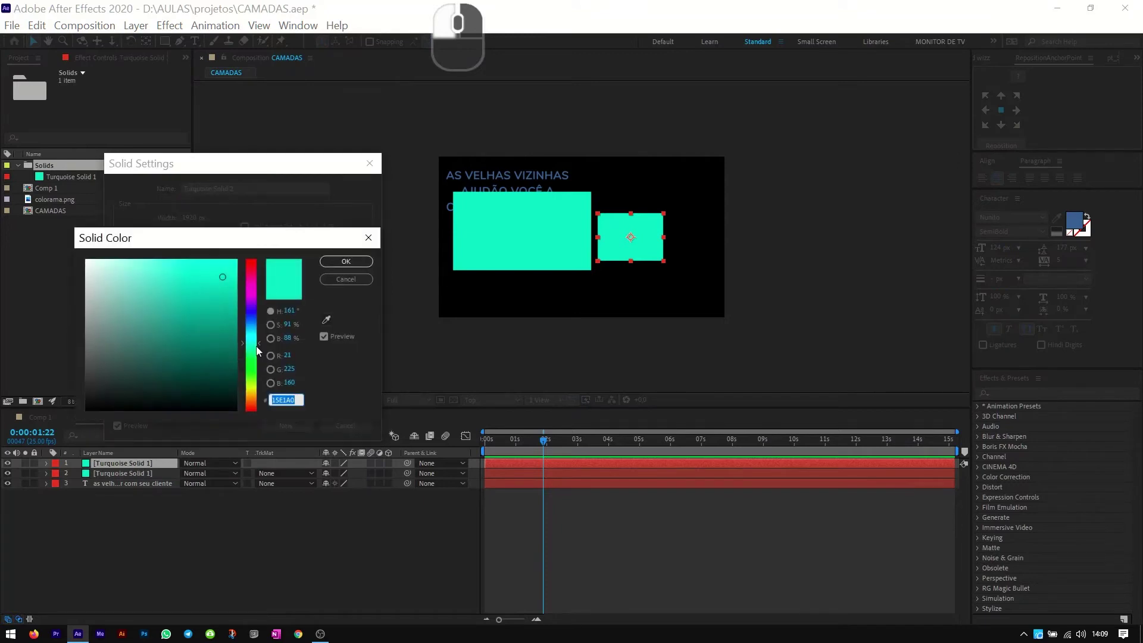
left_click_drag(256, 331, 252, 318)
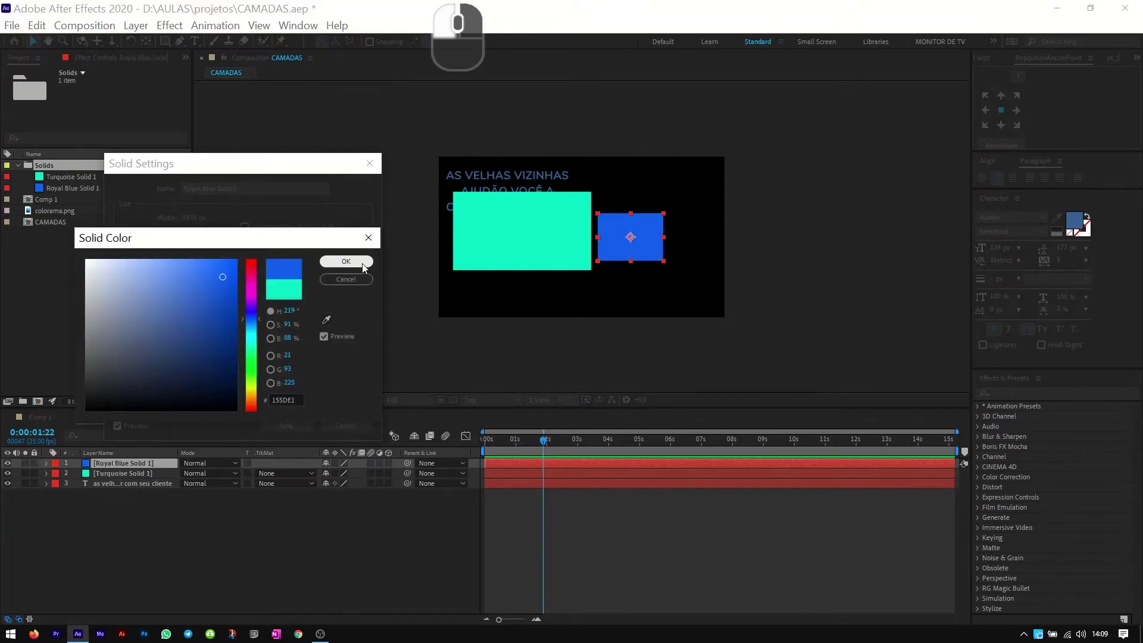
left_click(327, 262)
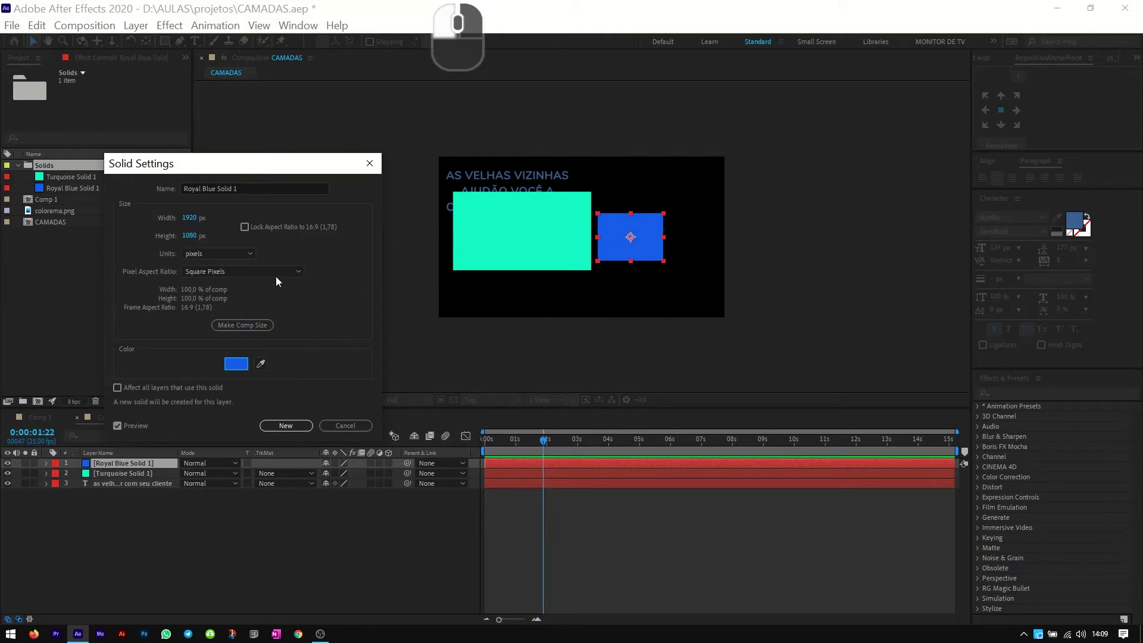
left_click(287, 425)
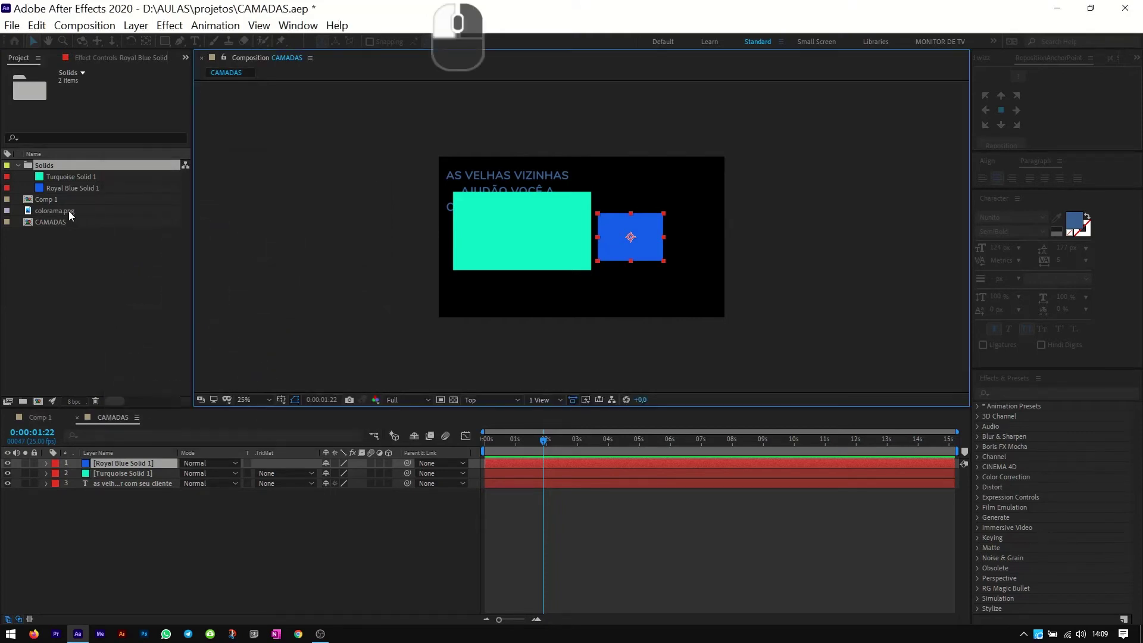
- Shift the blue solid farther right, and shrink the turquoise solid to about 25 × 23% in the lower part of the frame
left_click_drag(648, 248, 681, 243)
left_click_drag(538, 244, 570, 269)
mouse_move(623, 294)
left_mouse_down()
mouse_move(587, 274)
mouse_move(631, 288)
left_mouse_up()
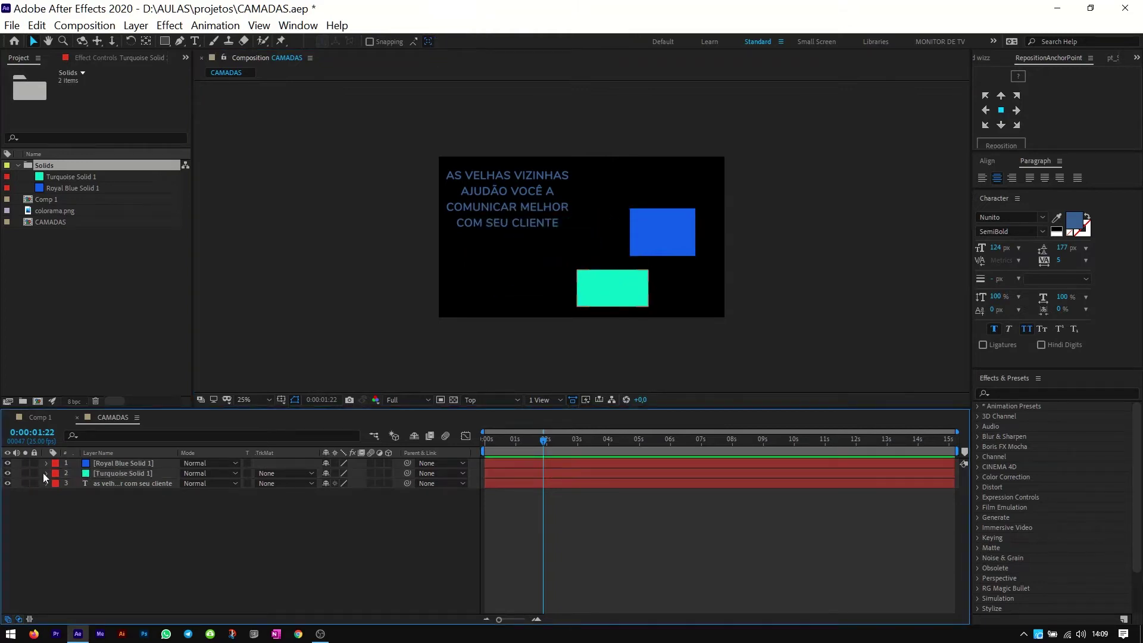
- Inspect the turquoise solid layer's Transform properties and collapse them again
left_click(46, 473)
left_click(57, 484)
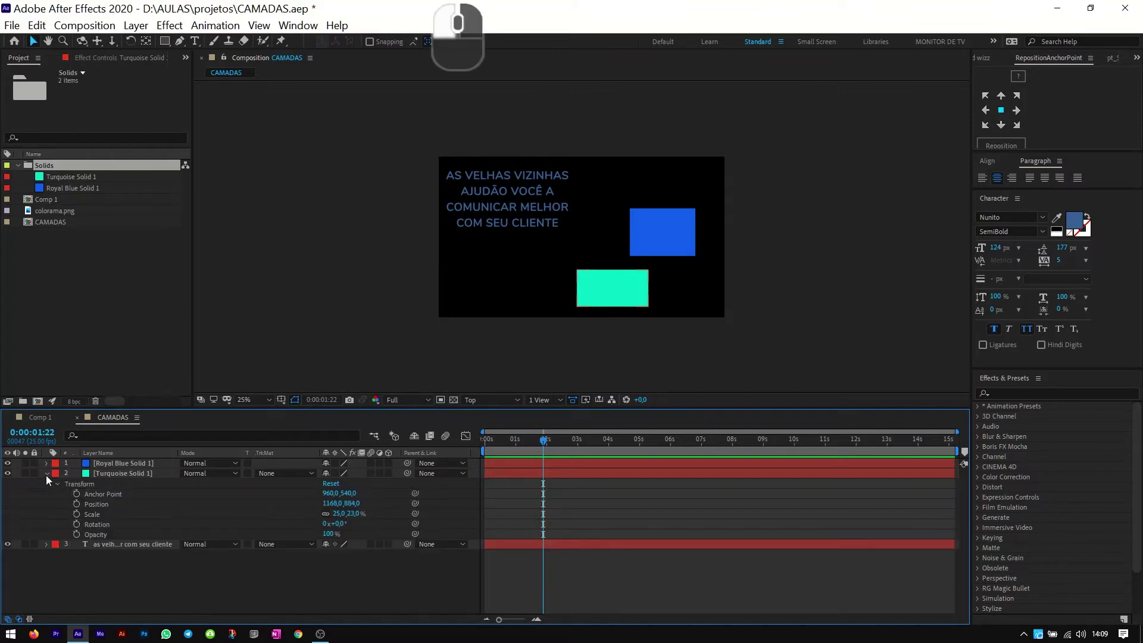
left_click(46, 474)
- Add a null object layer to the CAMADAS composition
right_click(288, 522)
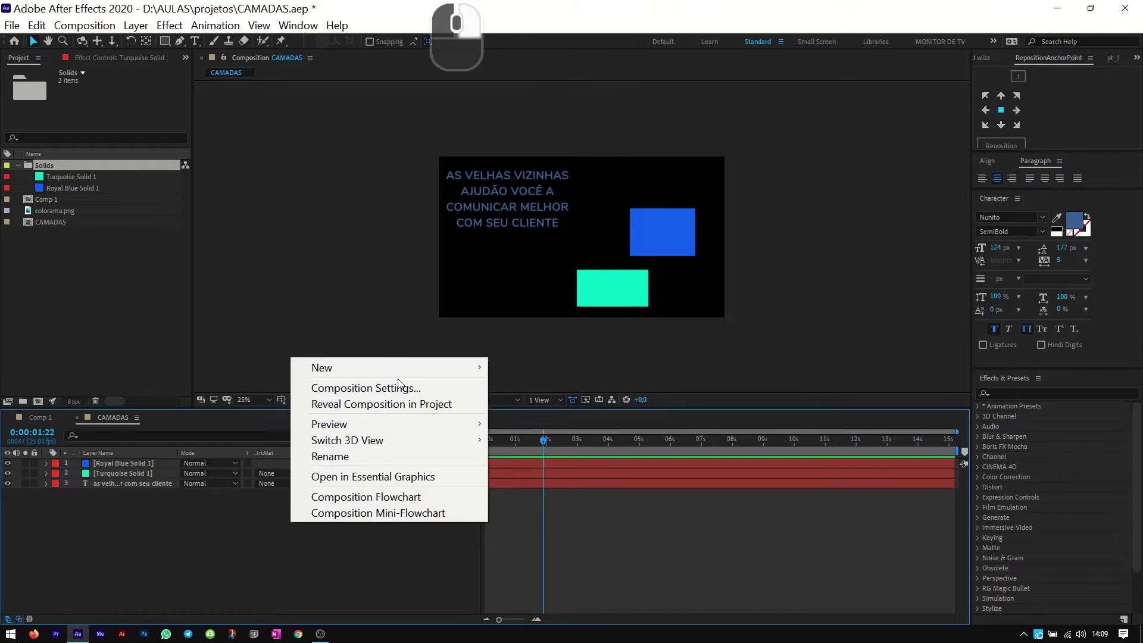
mouse_move(402, 370)
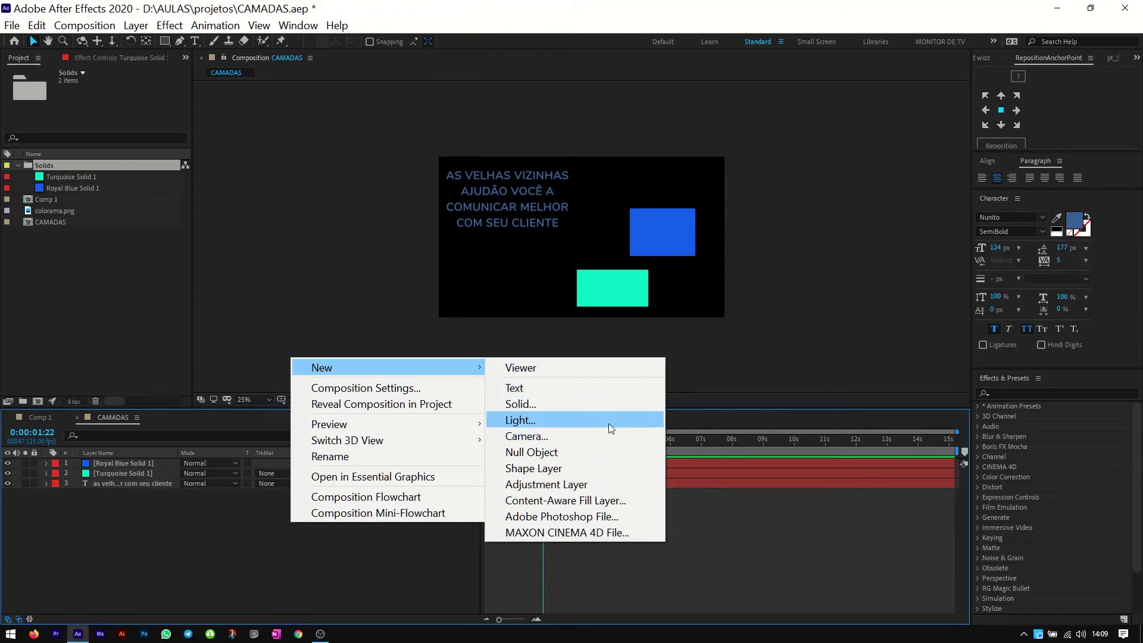
left_click(585, 453)
- Move the turquoise solid to the right beneath the blue one, and shift the blue solid slightly up
left_click(625, 297)
left_click_drag(663, 296, 674, 291)
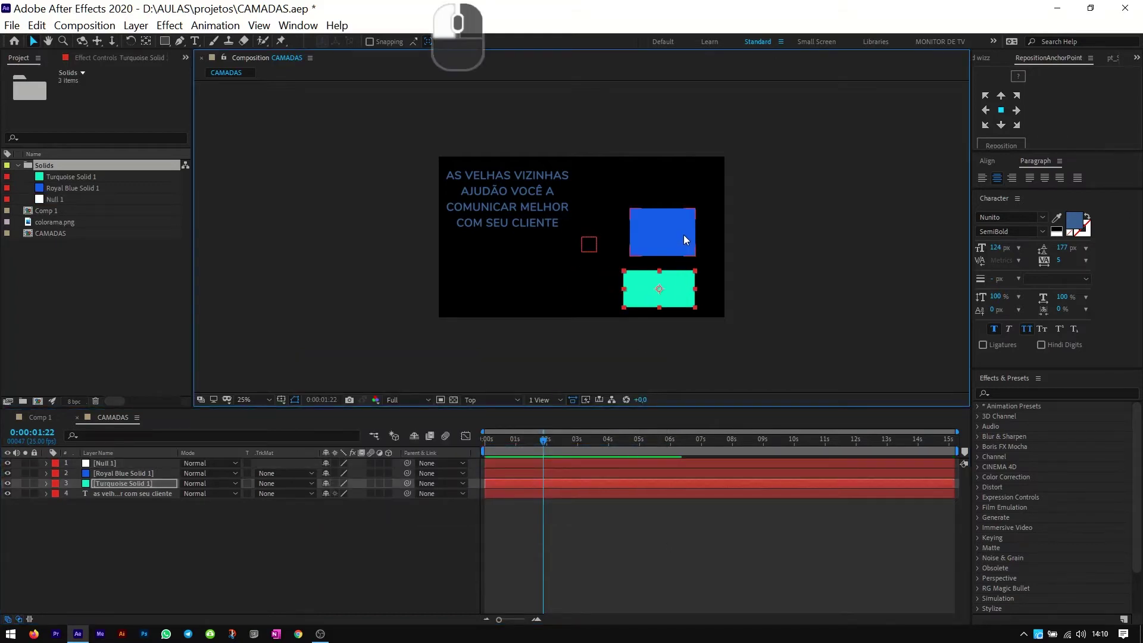
left_click_drag(683, 235, 689, 219)
- Try moving the null object up and to the right, and undo the move
left_click(594, 251)
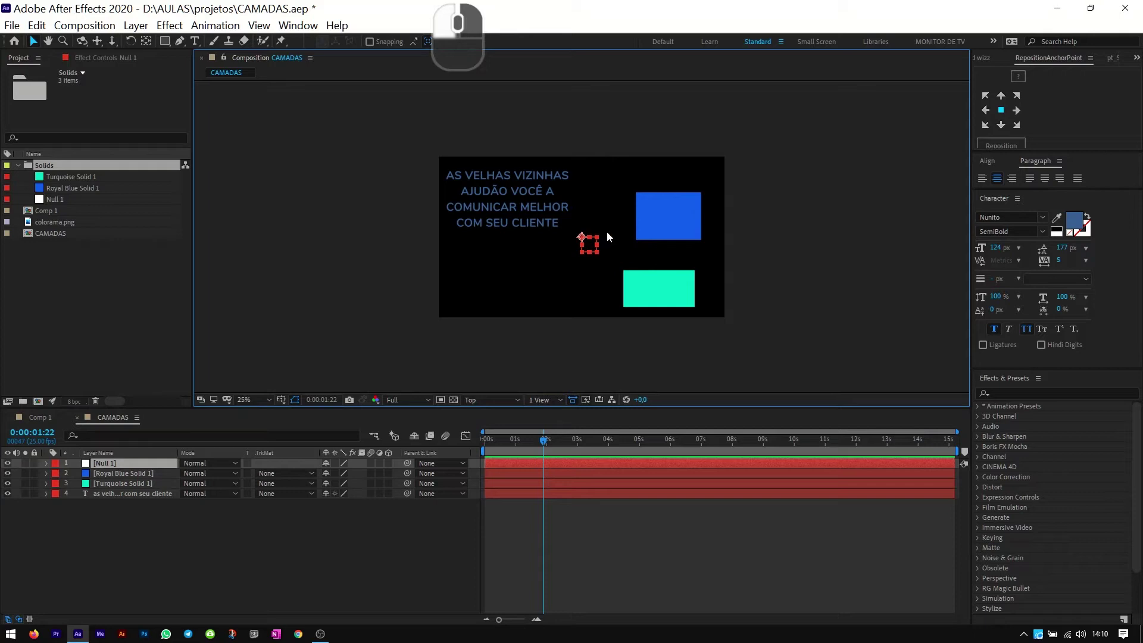
left_click_drag(600, 238, 614, 221)
key("ctrl+z")
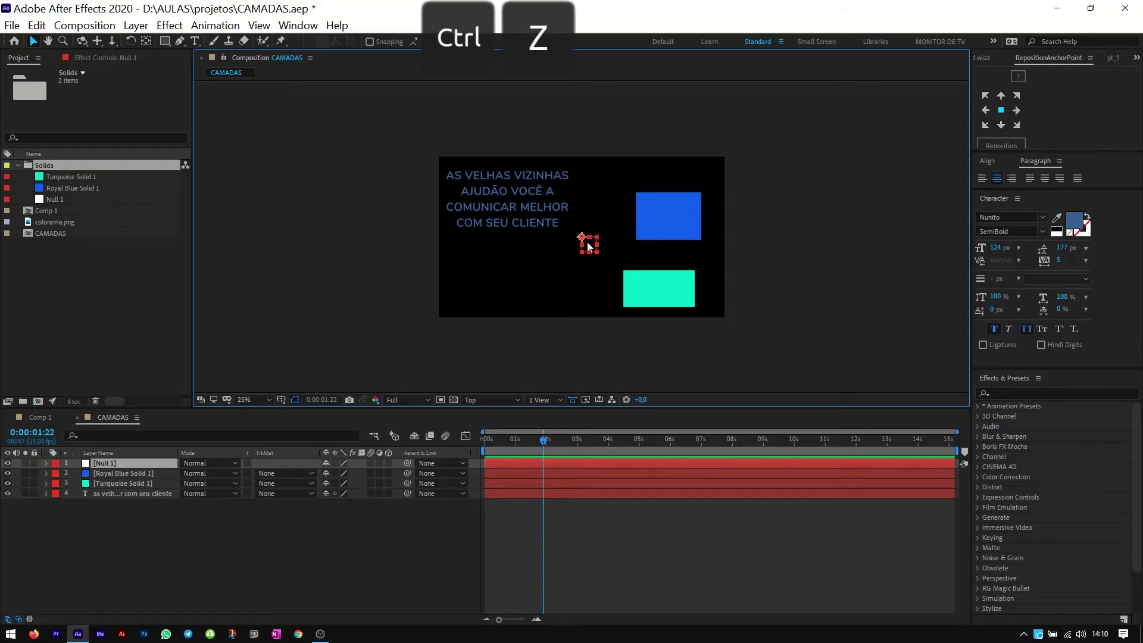
- Move the null object beside the blue solid's upper-left corner, raise the turquoise solid to just below the blue one, and reselect the null
left_click_drag(587, 241, 618, 198)
left_click_drag(669, 282, 663, 256)
left_click(613, 190)
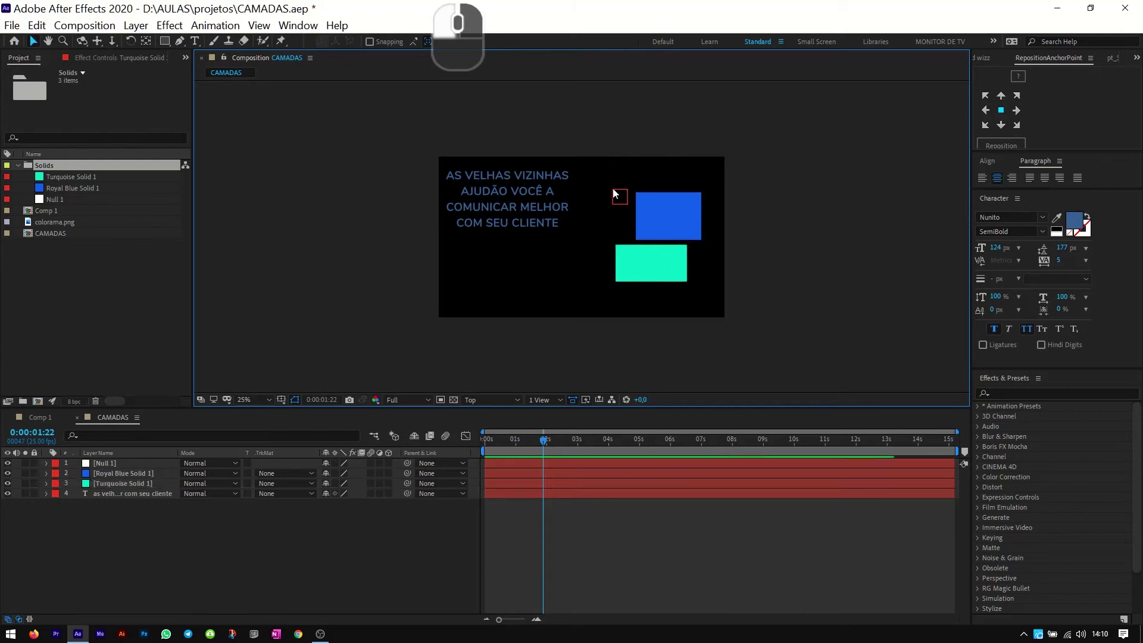
left_click(616, 193)
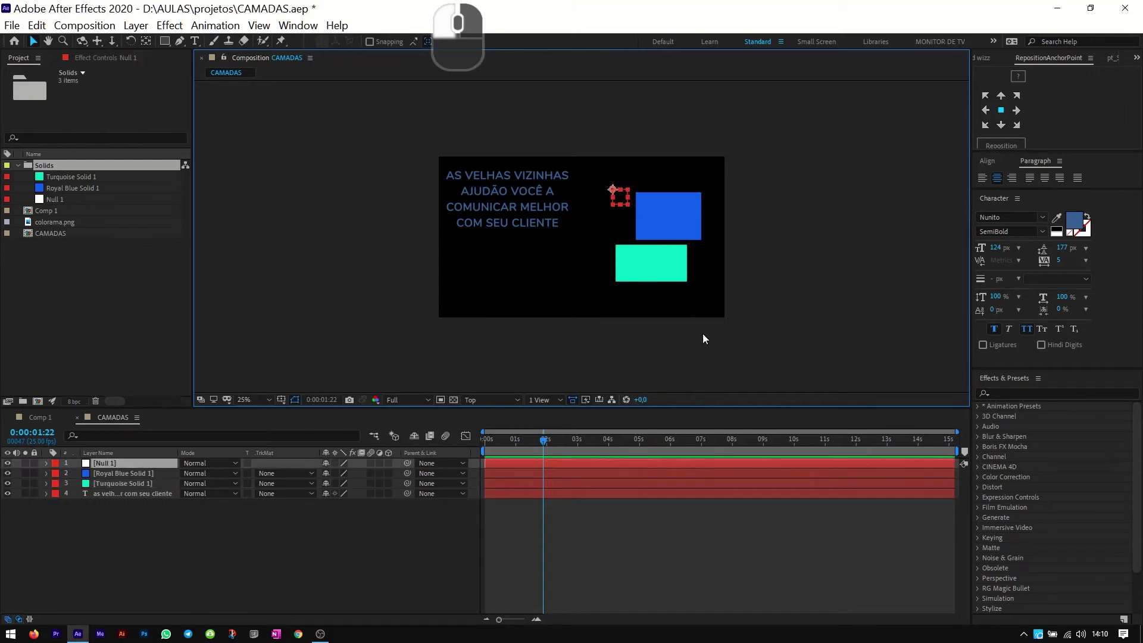
- Move the text layer slightly right and down, and parent the royal blue solid to the null object
left_click_drag(514, 204, 530, 210)
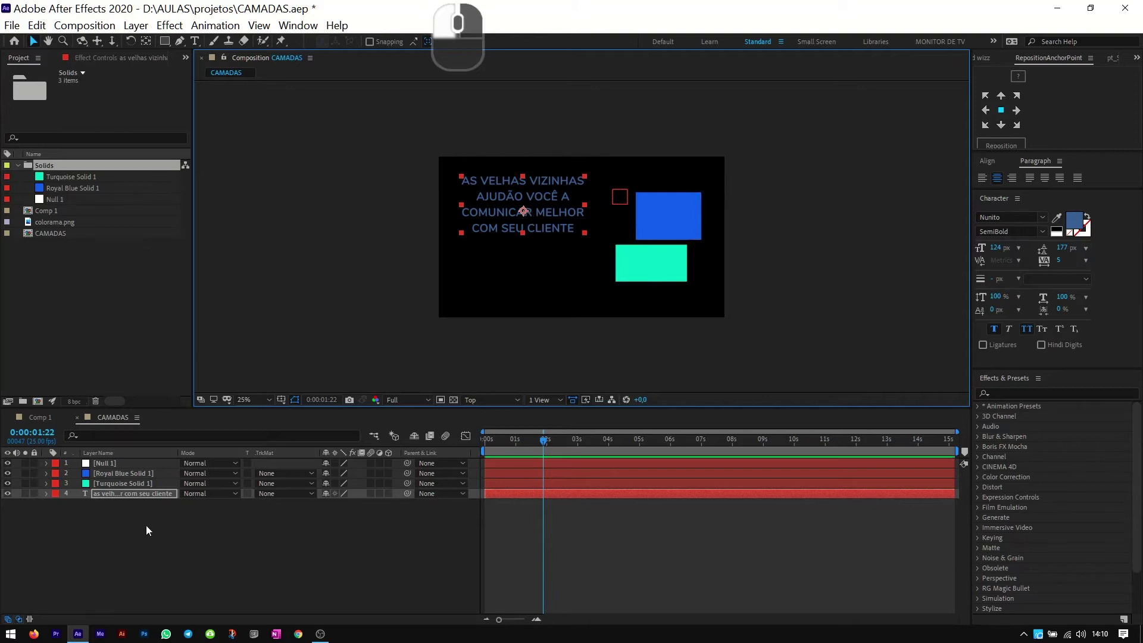
left_click(140, 476)
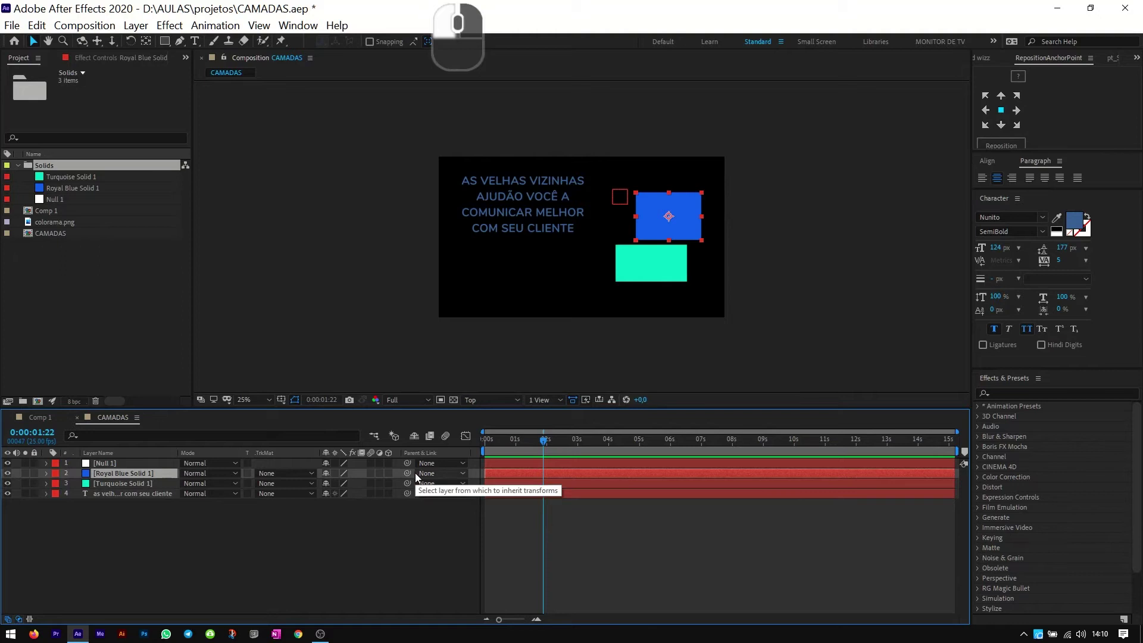
key("super")
key("super+plus")
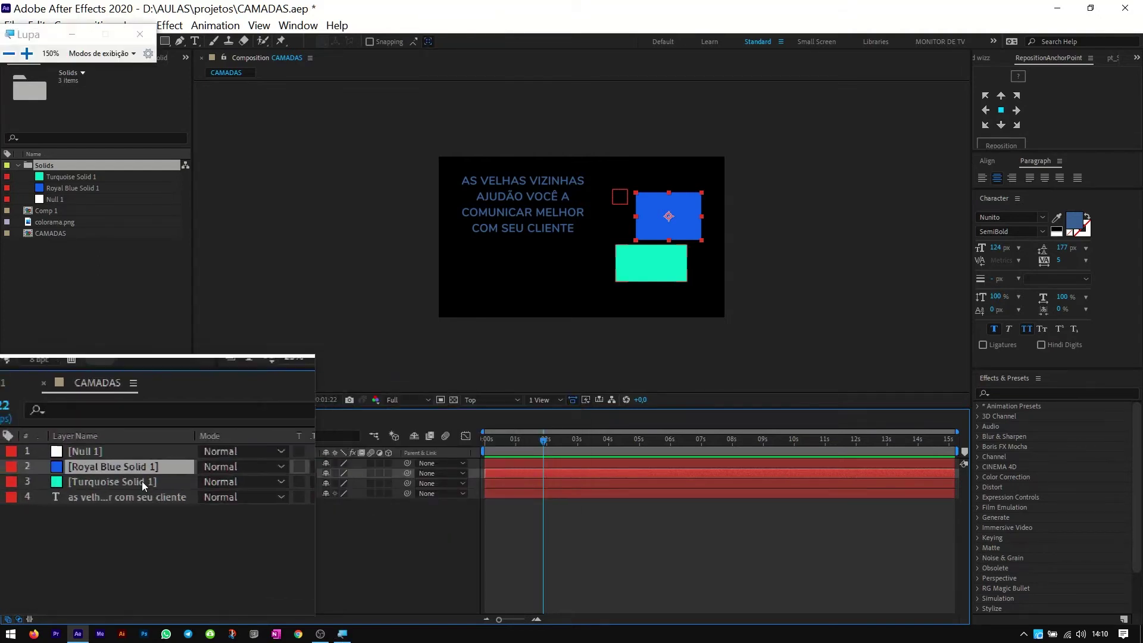
left_click_drag(408, 473, 144, 466)
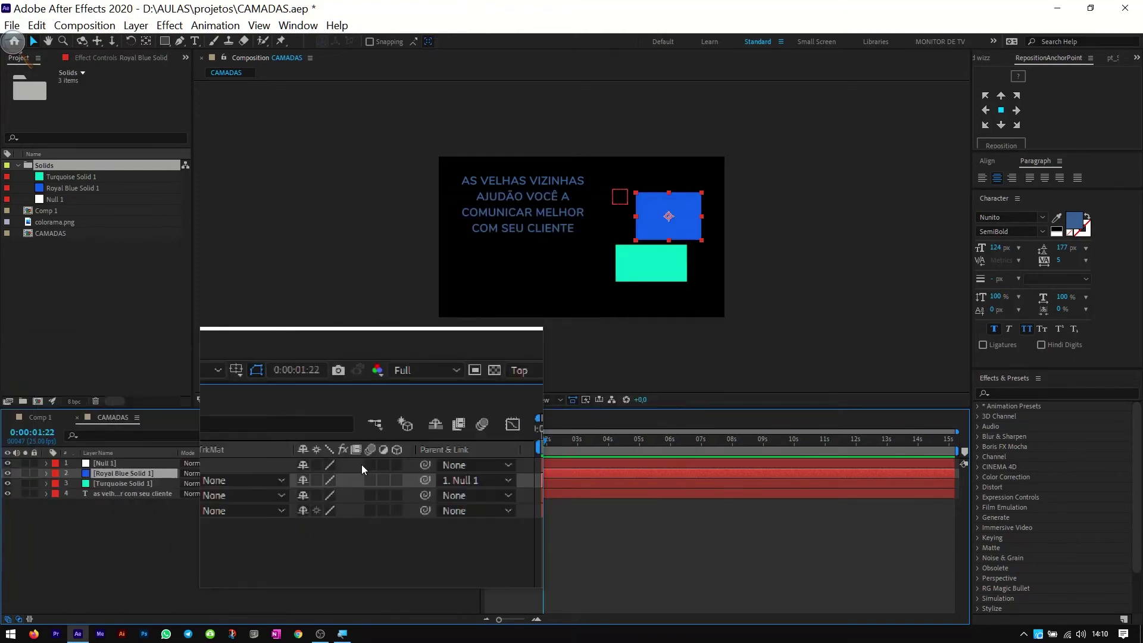
key("super+Escape")
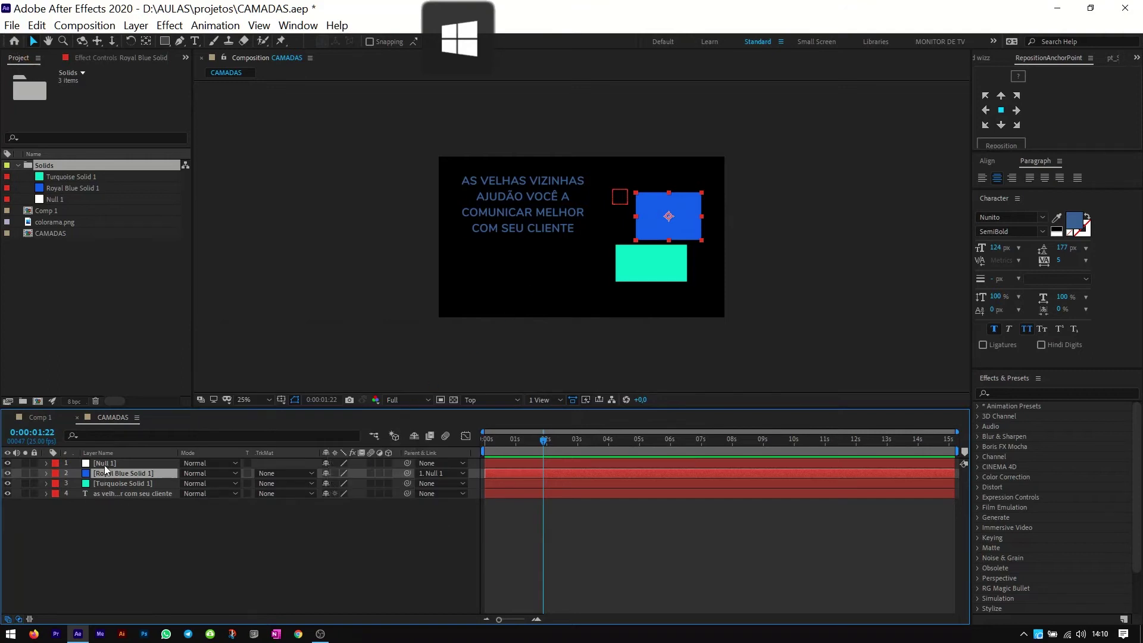
- Reveal the null's transform properties, set its scale to 102% and position to 1140, 190, and try a rotation, undoing it
left_click(105, 466)
key("s")
key("shift+p")
mouse_move(335, 475)
left_mouse_down()
mouse_move(304, 475)
mouse_move(437, 462)
mouse_move(355, 476)
mouse_move(381, 481)
mouse_move(396, 478)
mouse_move(342, 476)
mouse_move(337, 493)
mouse_move(390, 495)
mouse_move(316, 491)
mouse_move(325, 485)
left_mouse_up()
key("shift+r")
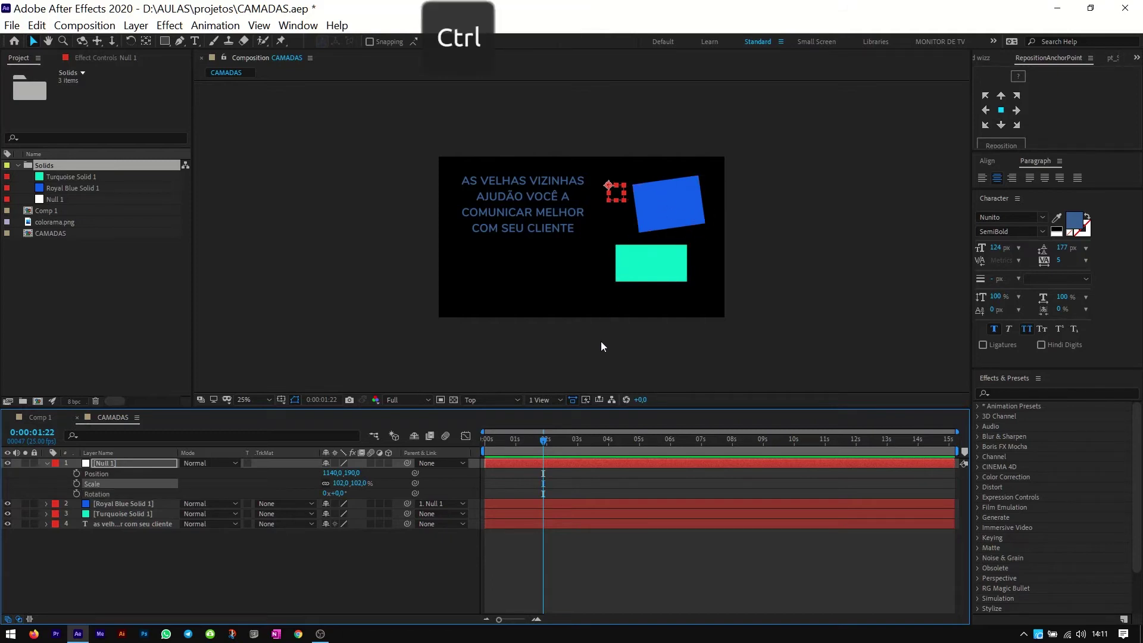
key("ctrl+z")
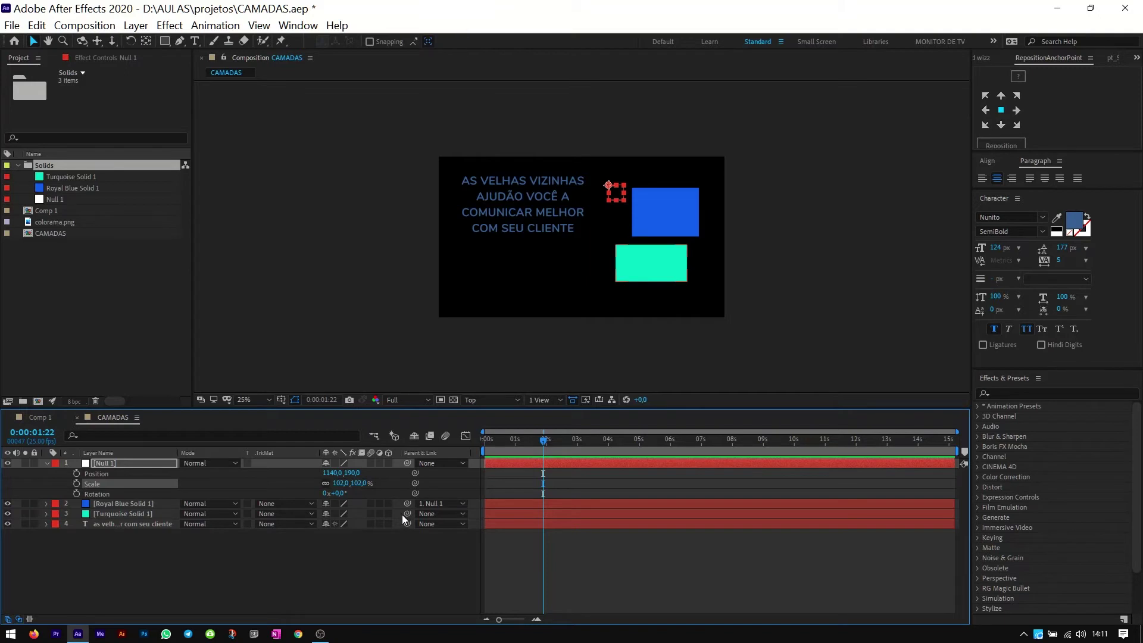
- Parent the turquoise solid and the text layer to the null object, and try scaling the null
left_click_drag(407, 513, 126, 463)
left_click_drag(408, 524, 148, 462)
left_click_drag(352, 484, 328, 490)
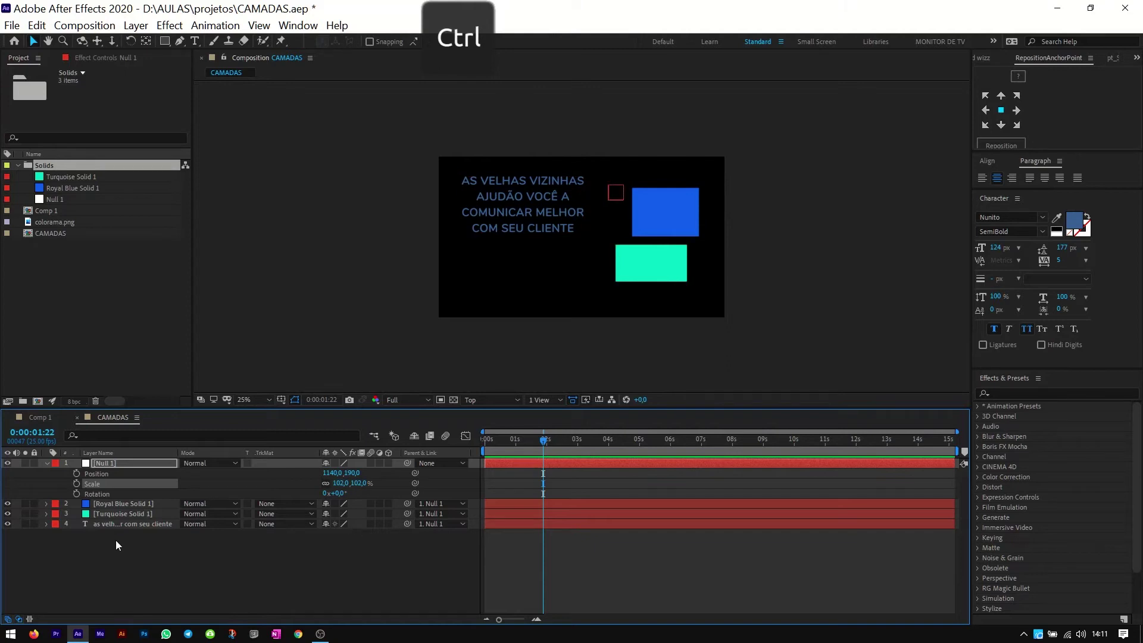
- Select both solids and the text layer together, assign Null 1 as their parent, and deselect them
left_click_drag(116, 544, 119, 499)
left_click(445, 504)
left_click(453, 538)
left_click(353, 563)
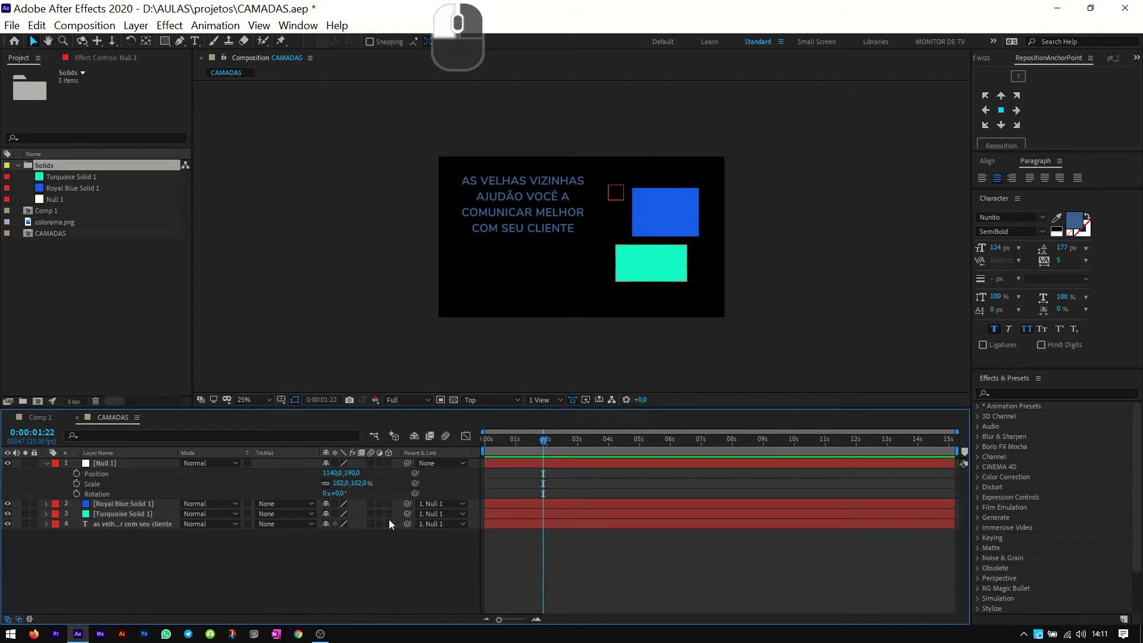
- Set the parent of both solids and the text layer to None, and collapse the null's properties
left_click_drag(101, 558, 115, 479)
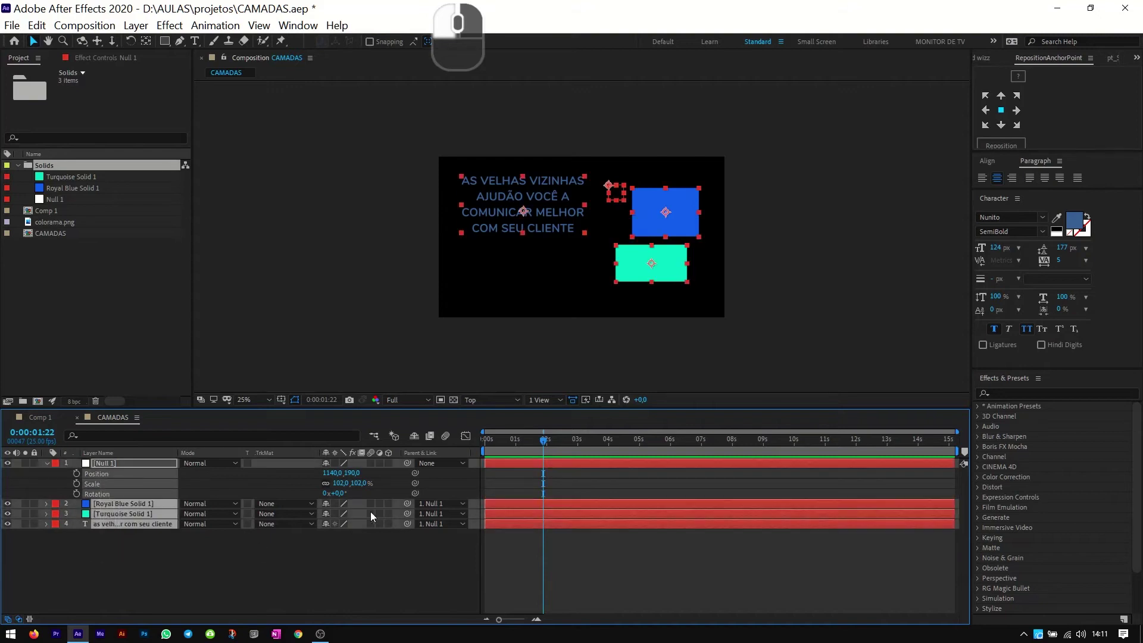
left_click(427, 503)
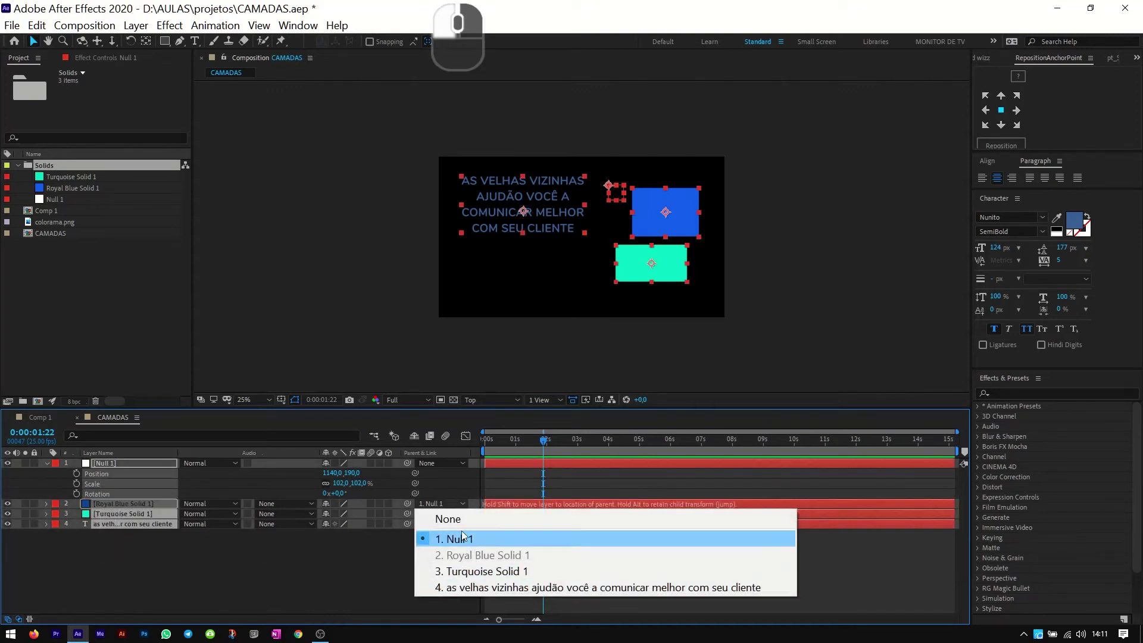
left_click(448, 520)
left_click(270, 560)
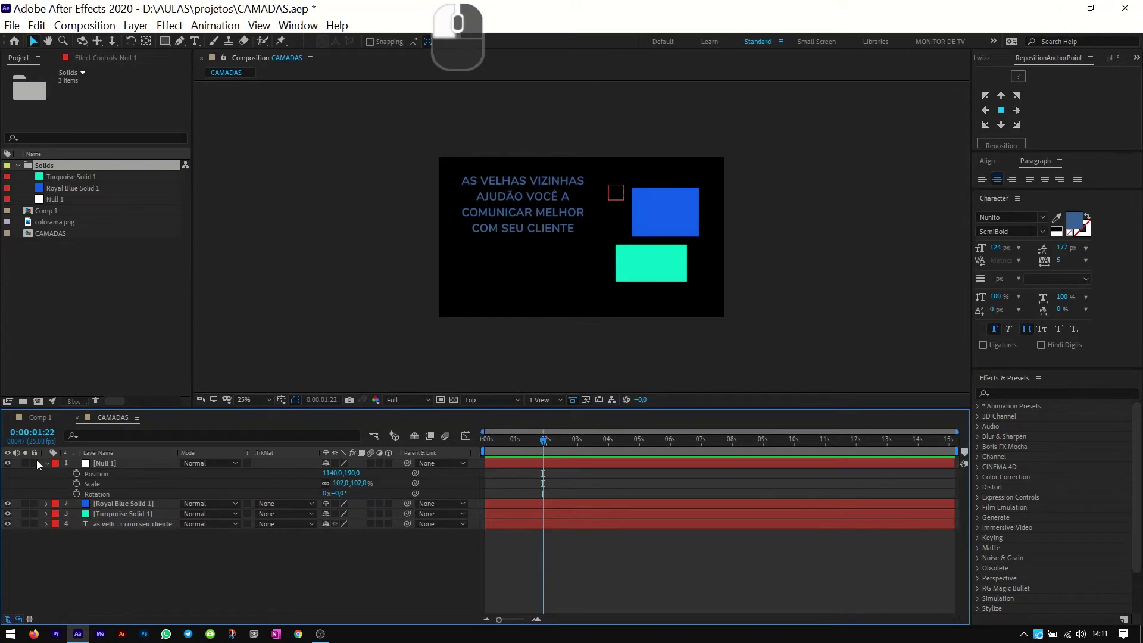
left_click(46, 463)
- Add an empty shape layer to the CAMADAS composition and expand its properties
right_click(283, 541)
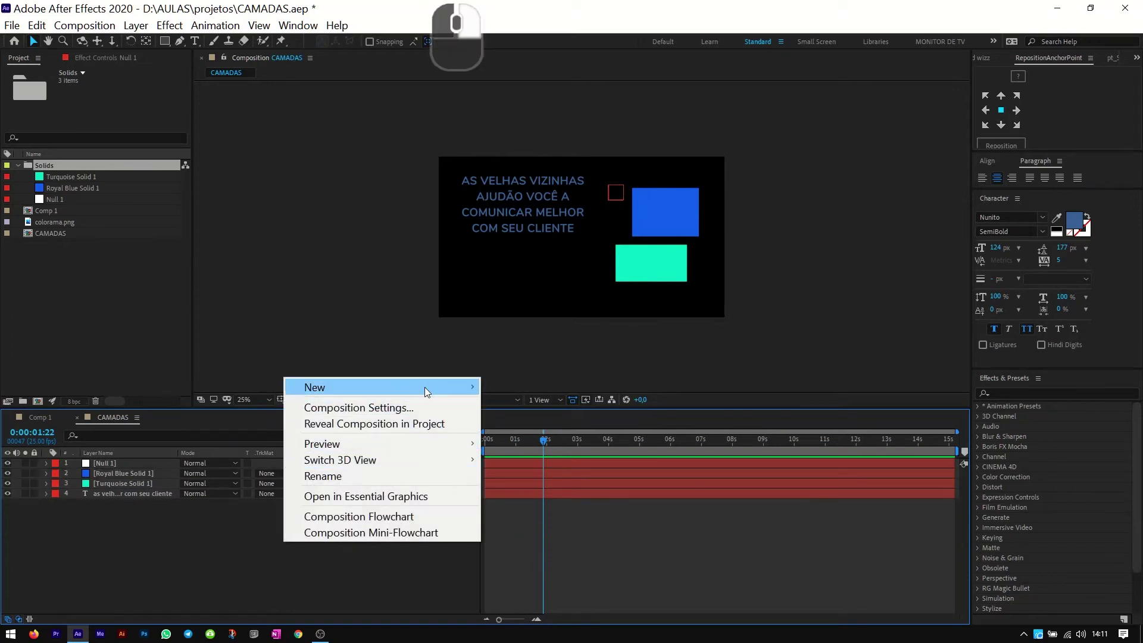
mouse_move(426, 385)
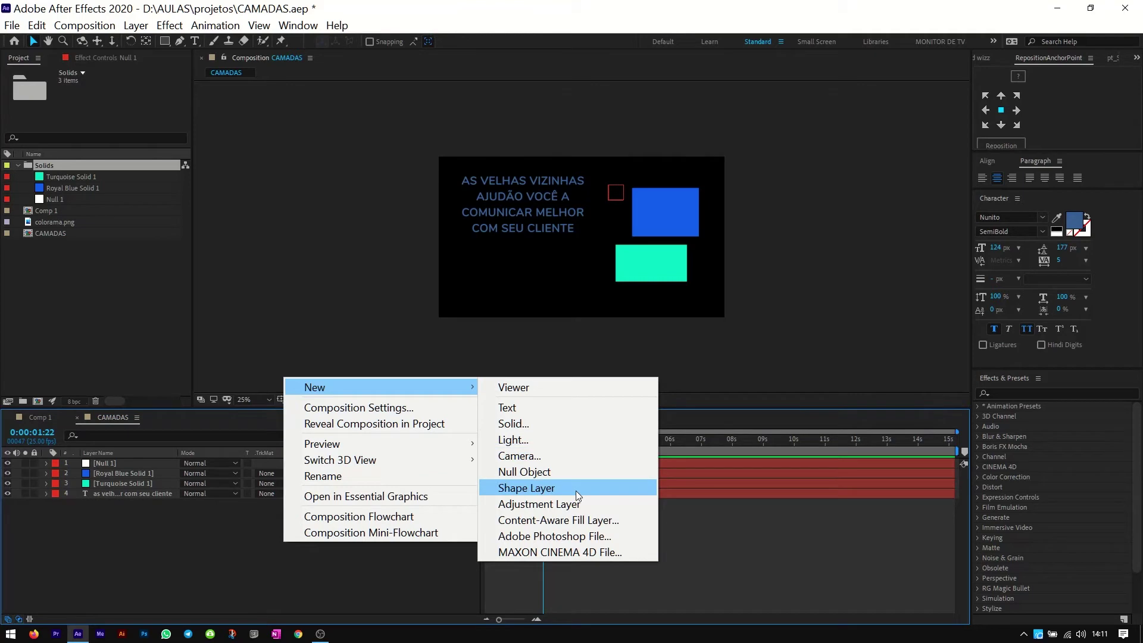
left_click(521, 489)
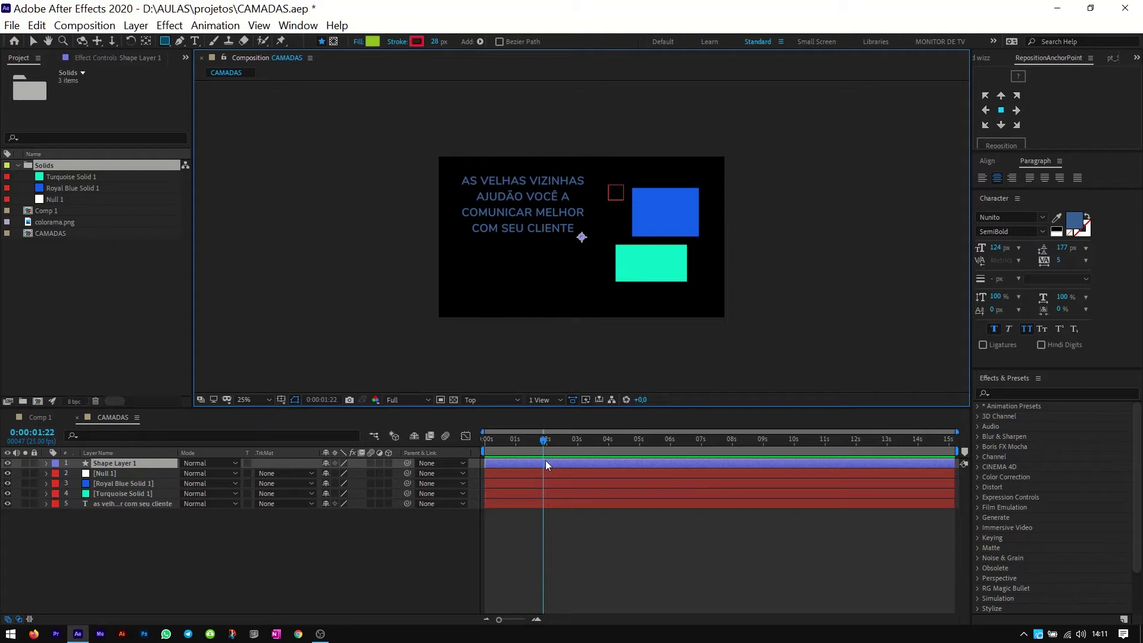
left_click(545, 462)
left_click(46, 464)
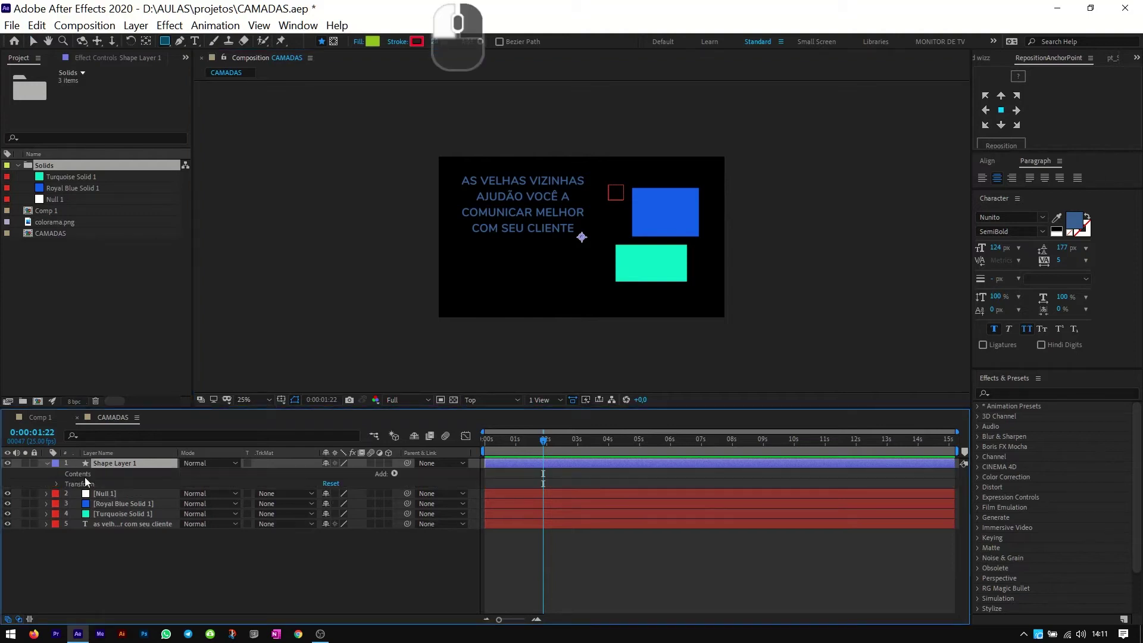
left_click(70, 475)
- Draw a green rectangle with a red stroke on the shape layer over the text's lower part, and delete that layer
left_click(116, 461)
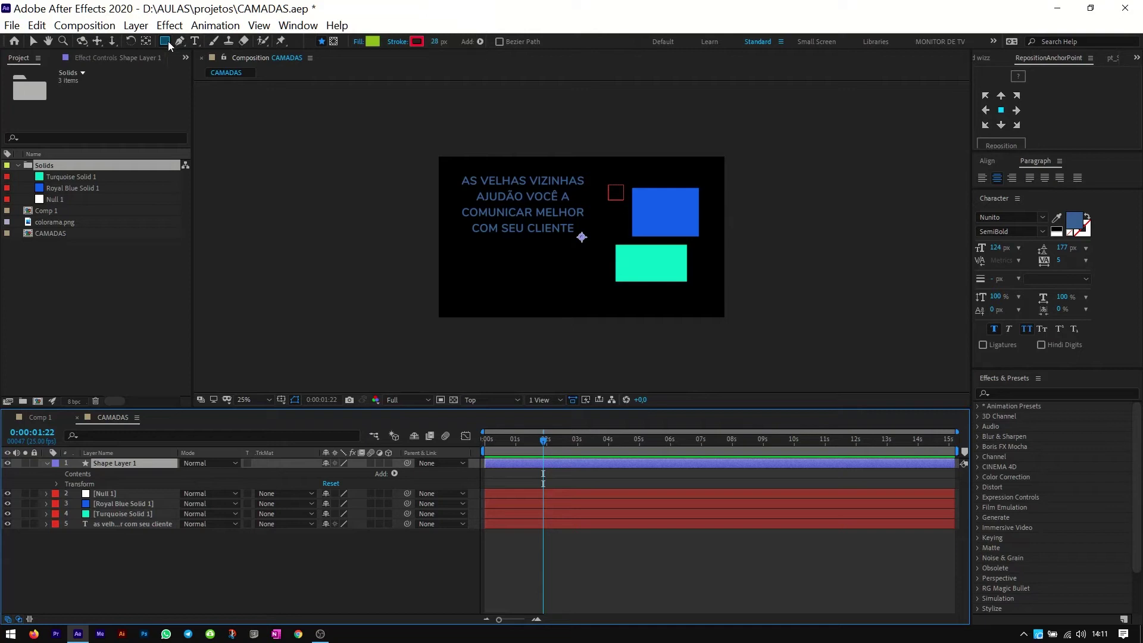
key("super+plus")
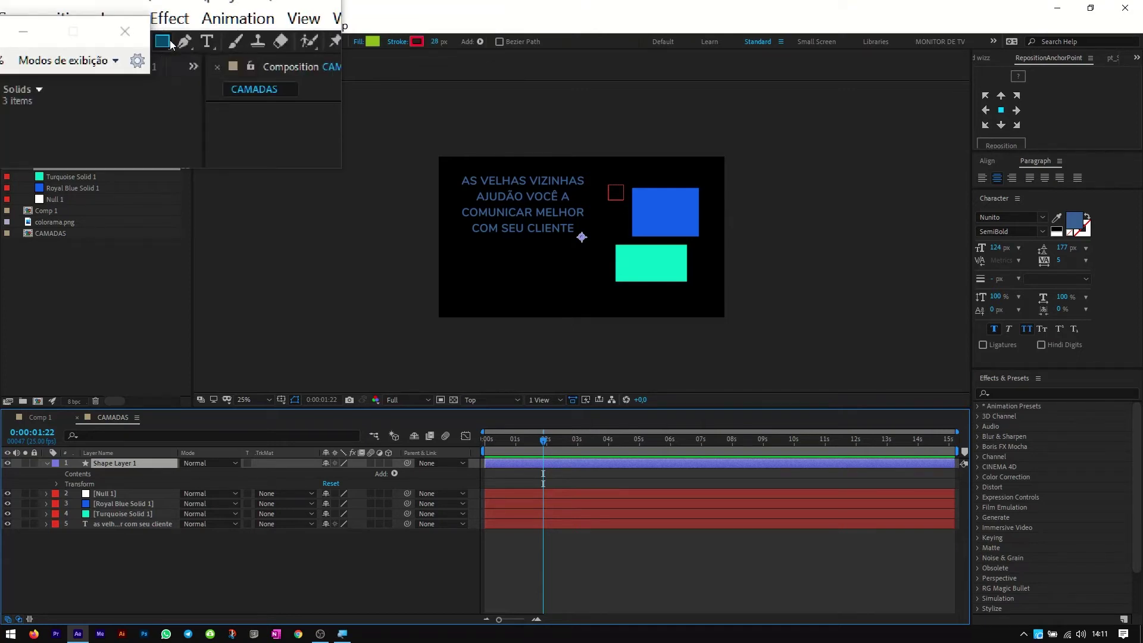
key("super+Escape")
left_click_drag(482, 218, 555, 273)
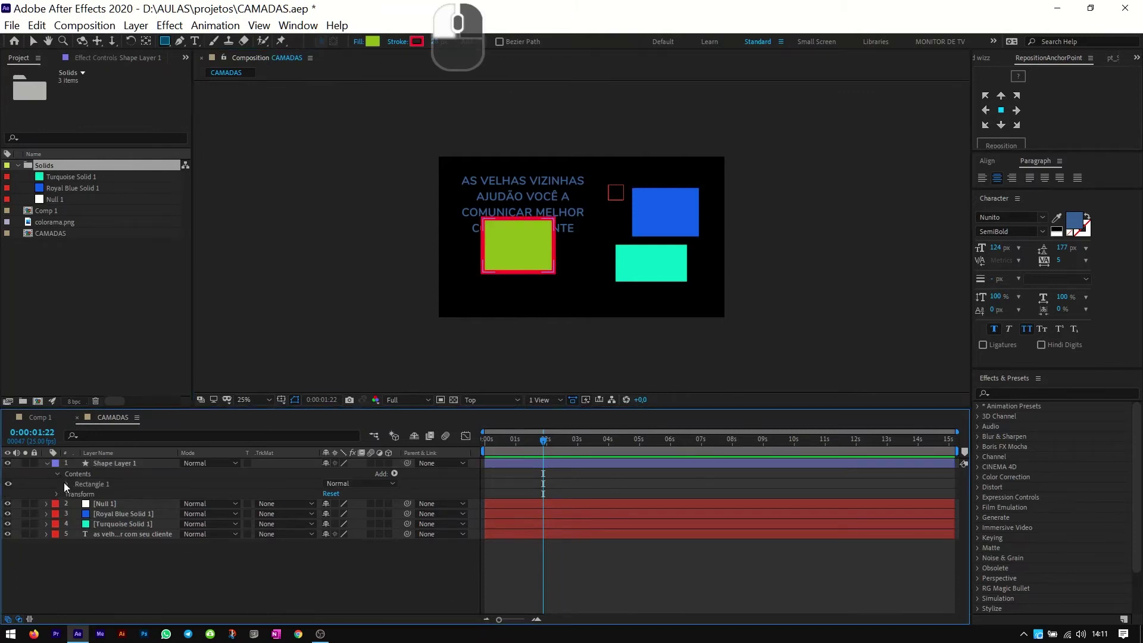
left_click(98, 462)
key("Delete")
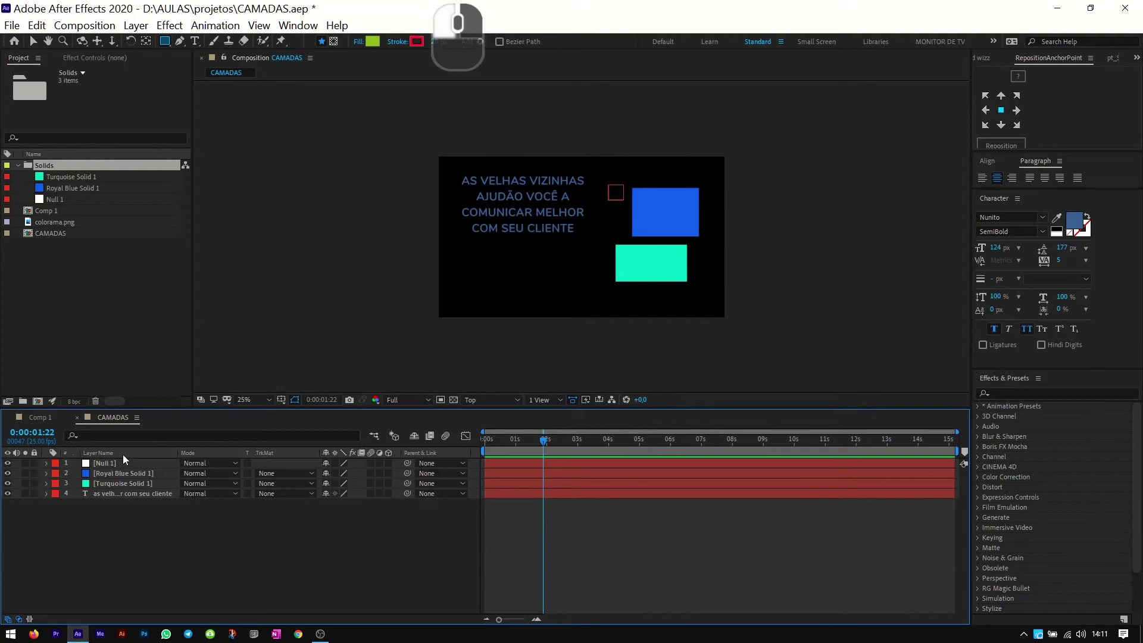
- Draw a green star with a red stroke over the text using the Star tool, and undo it
left_click(166, 42)
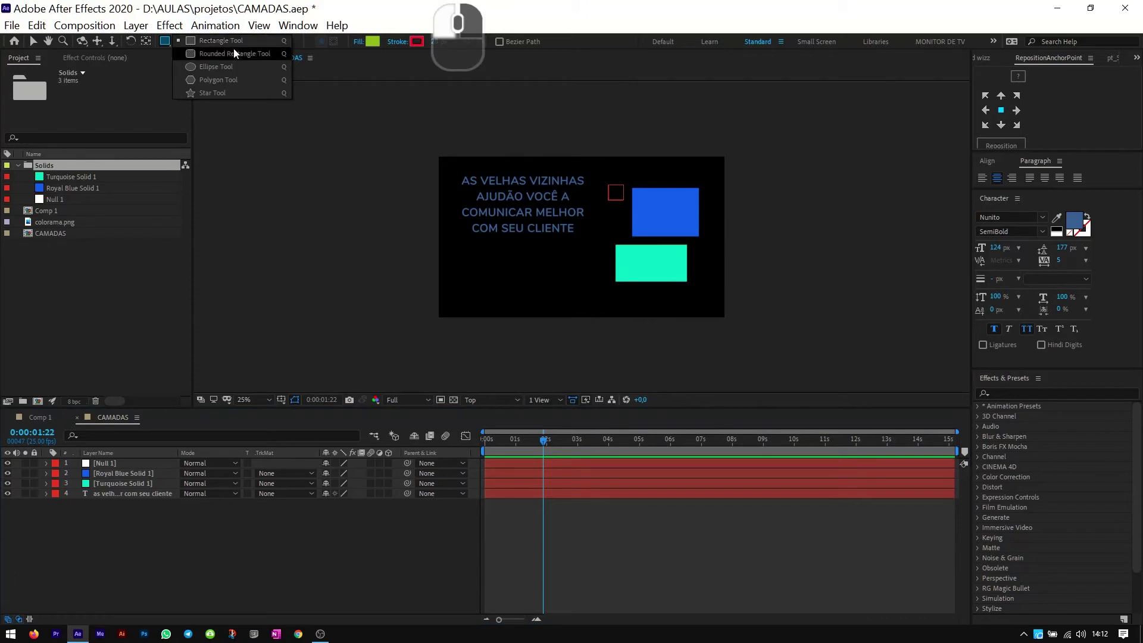
left_click(235, 92)
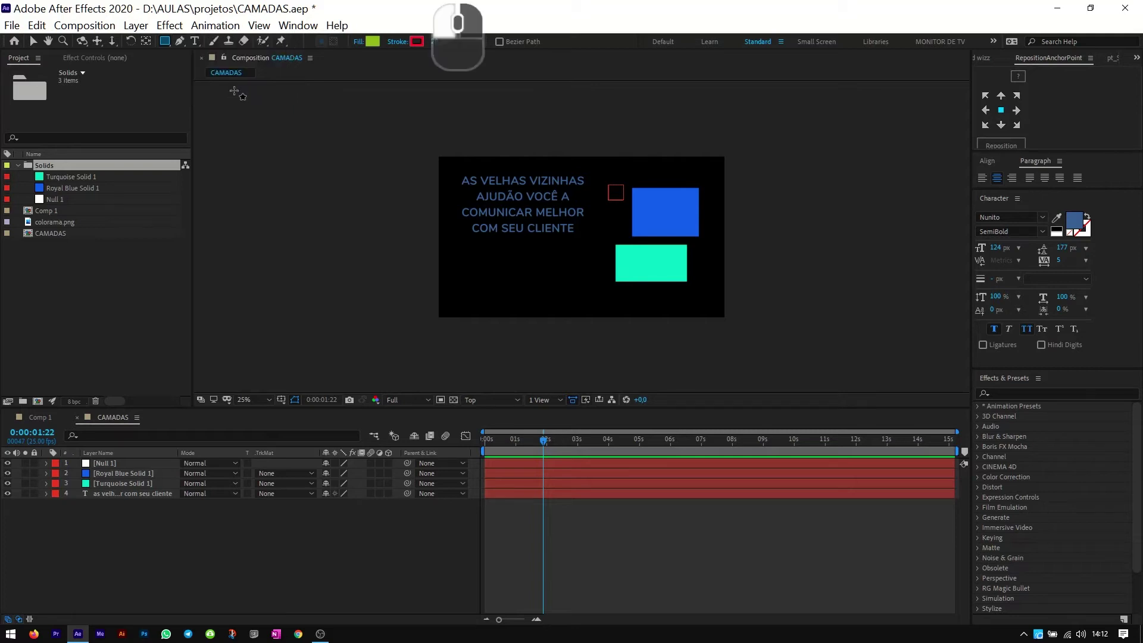
mouse_move(491, 229)
left_mouse_down()
mouse_move(564, 293)
mouse_move(511, 264)
left_mouse_up()
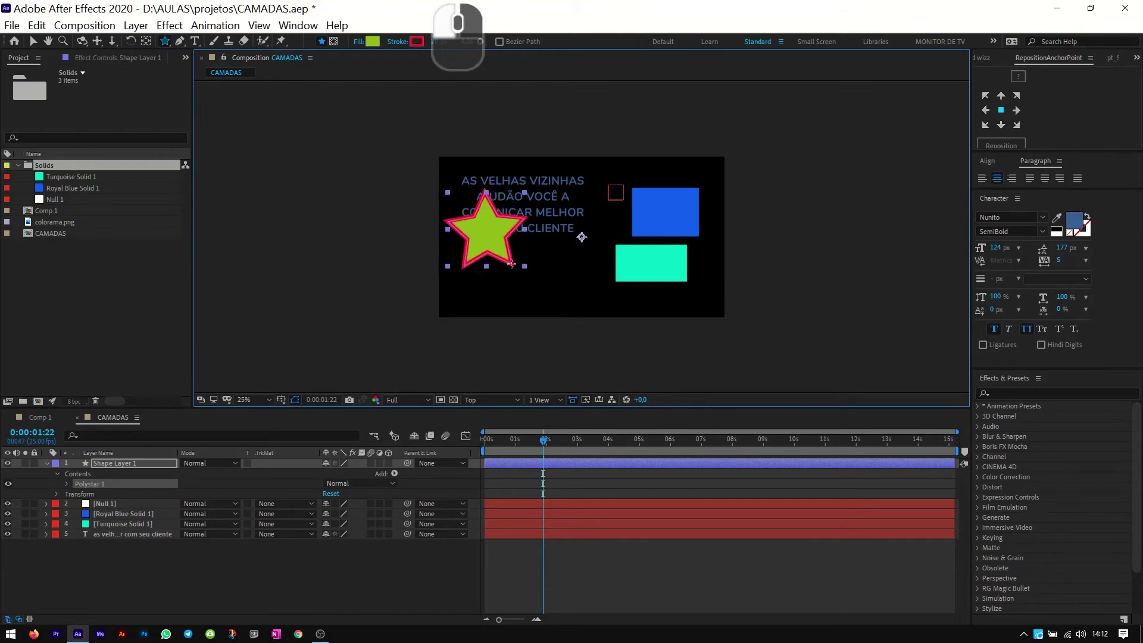
key("ctrl+z")
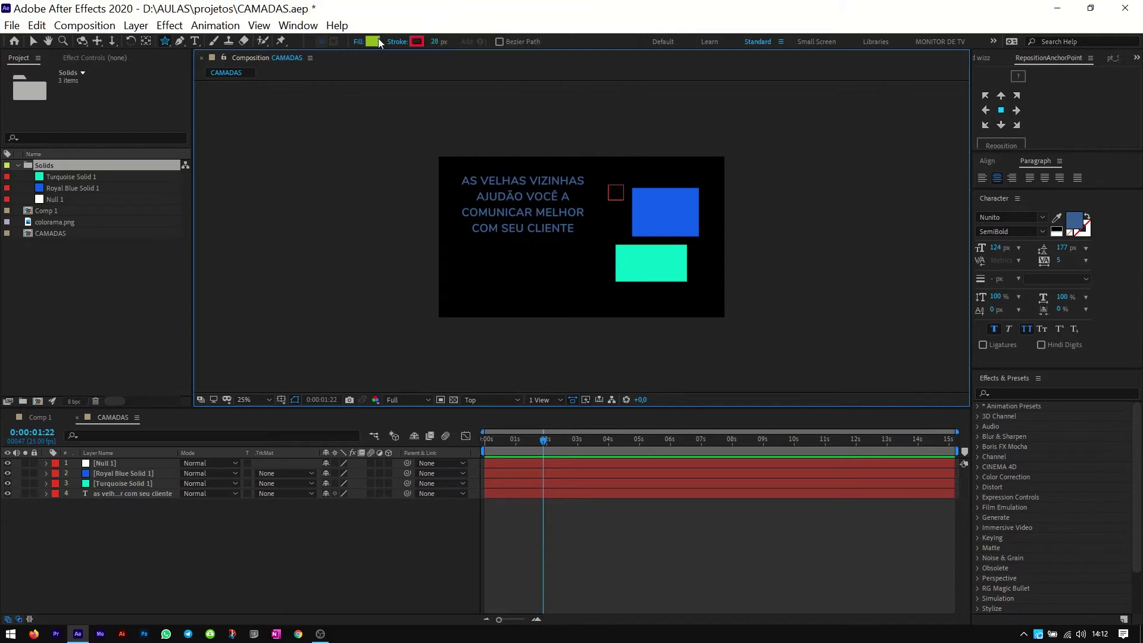
- Try the None, Linear Gradient and Radial Gradient types in the shape fill options
left_click(359, 42)
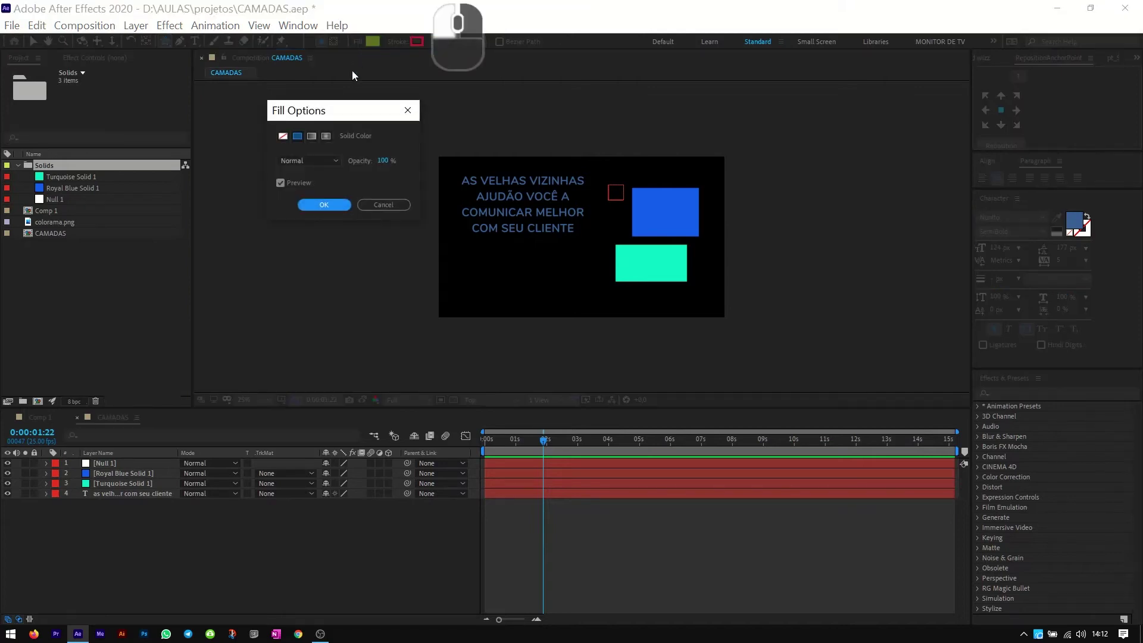
left_click(282, 136)
left_click(310, 138)
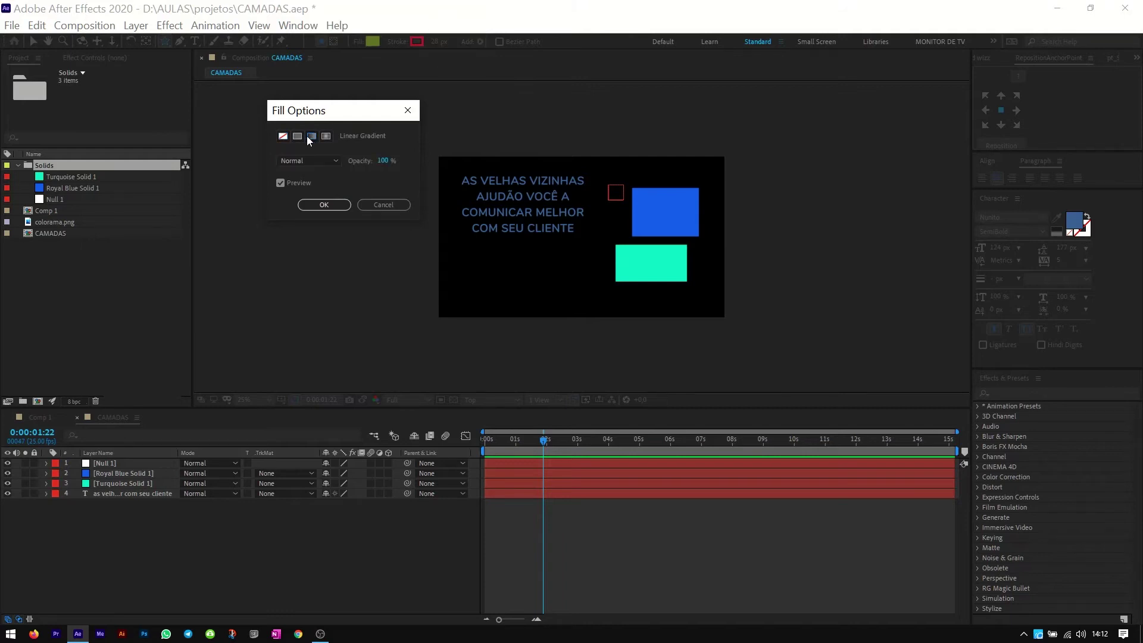
key("super")
key("super+plus")
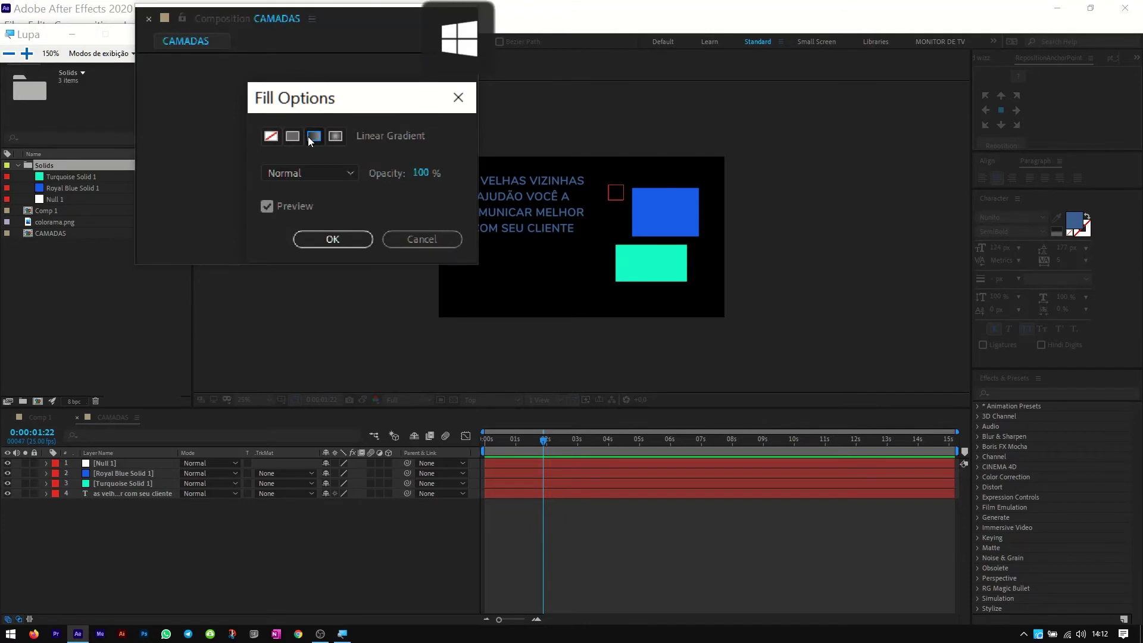
left_click(326, 137)
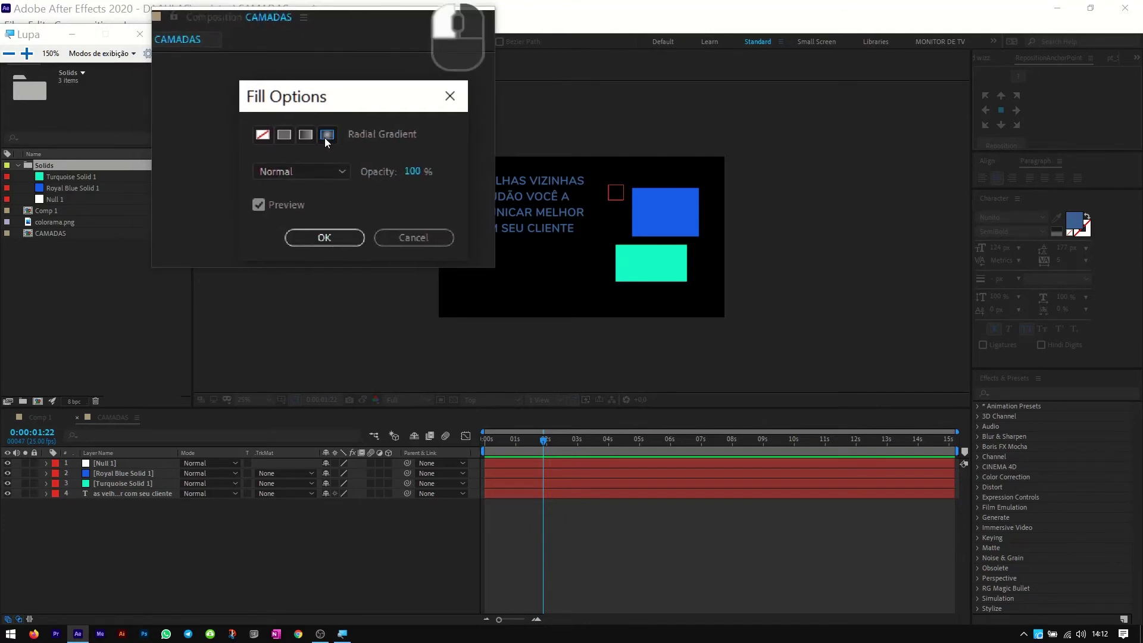
- Look through the fill blending modes, set the fill type to Solid Color, and view and accept the green shape fill colour
left_click(303, 160)
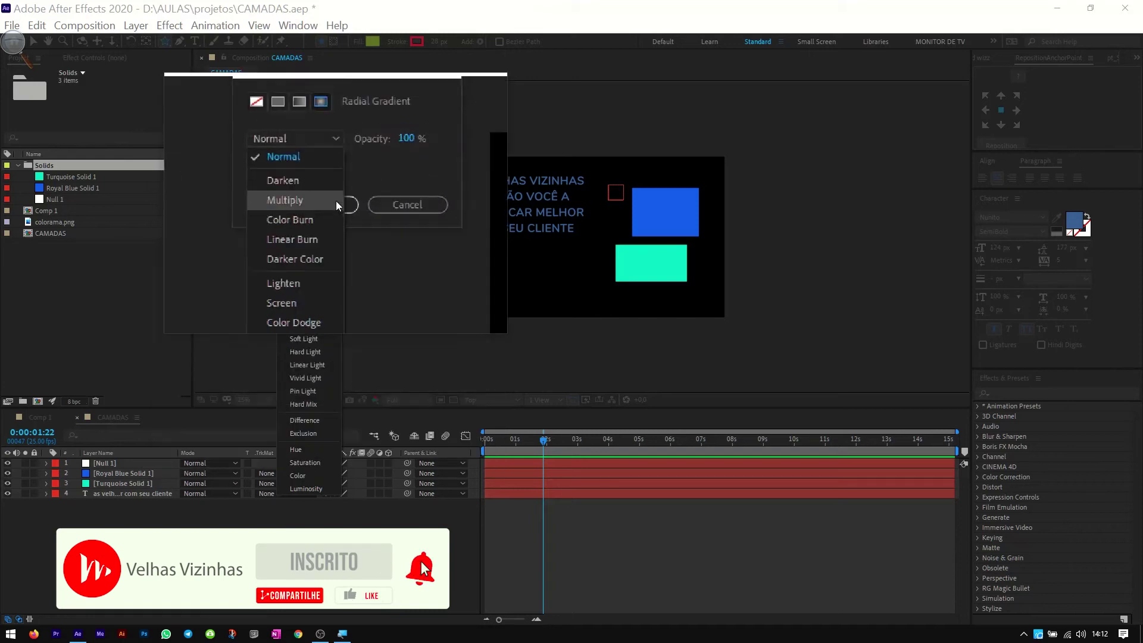
left_click(322, 171)
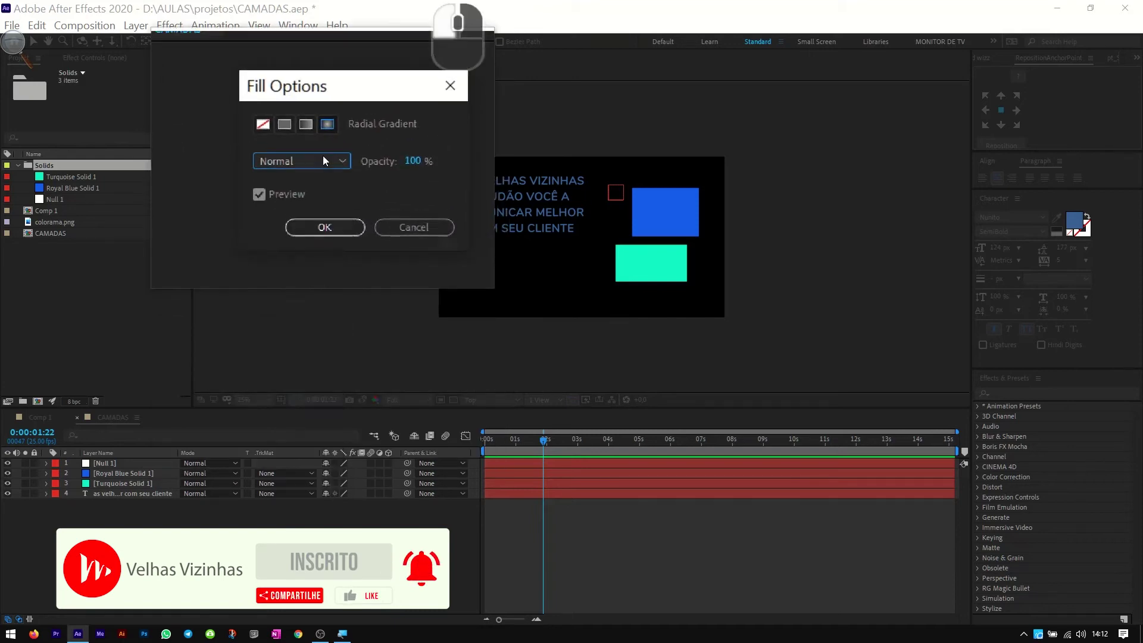
left_click(298, 138)
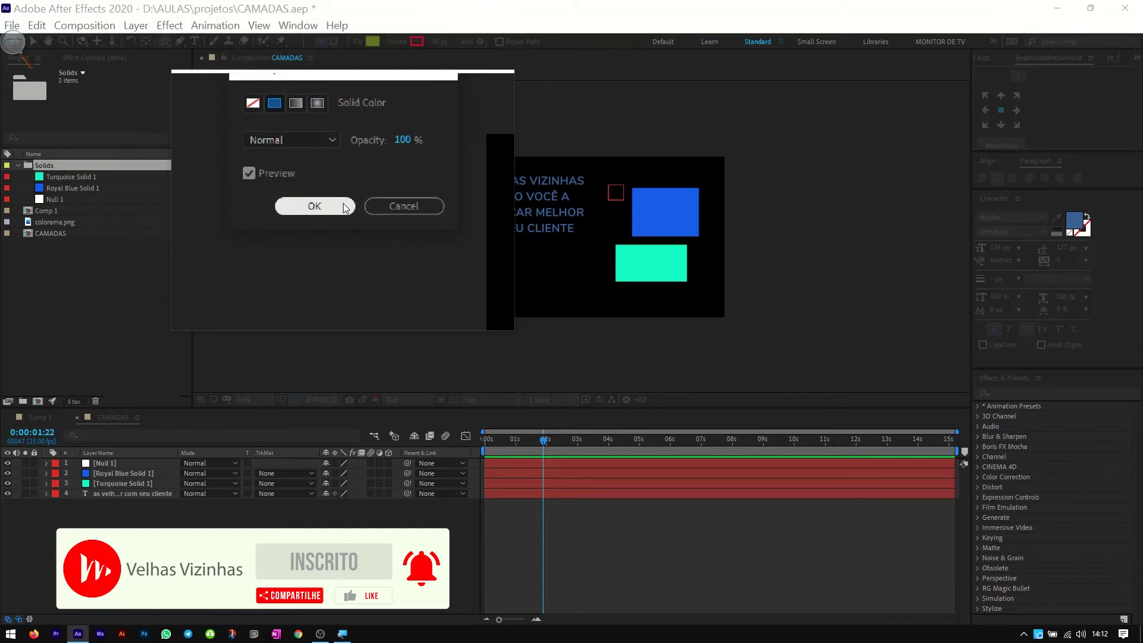
left_click(317, 190)
left_click(373, 40)
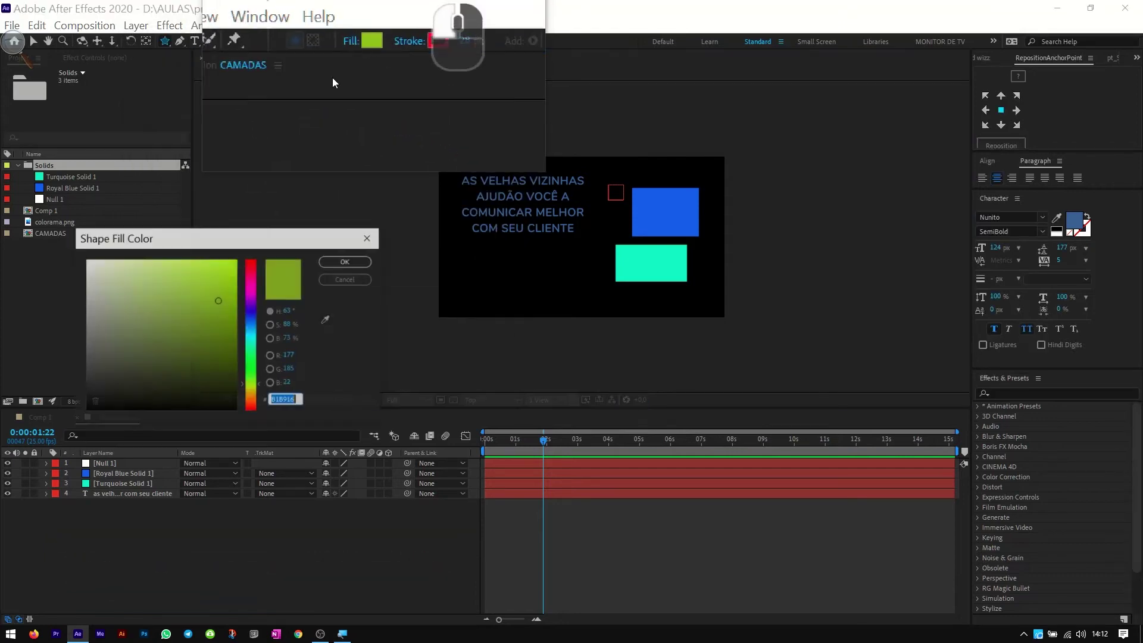
left_click(356, 259)
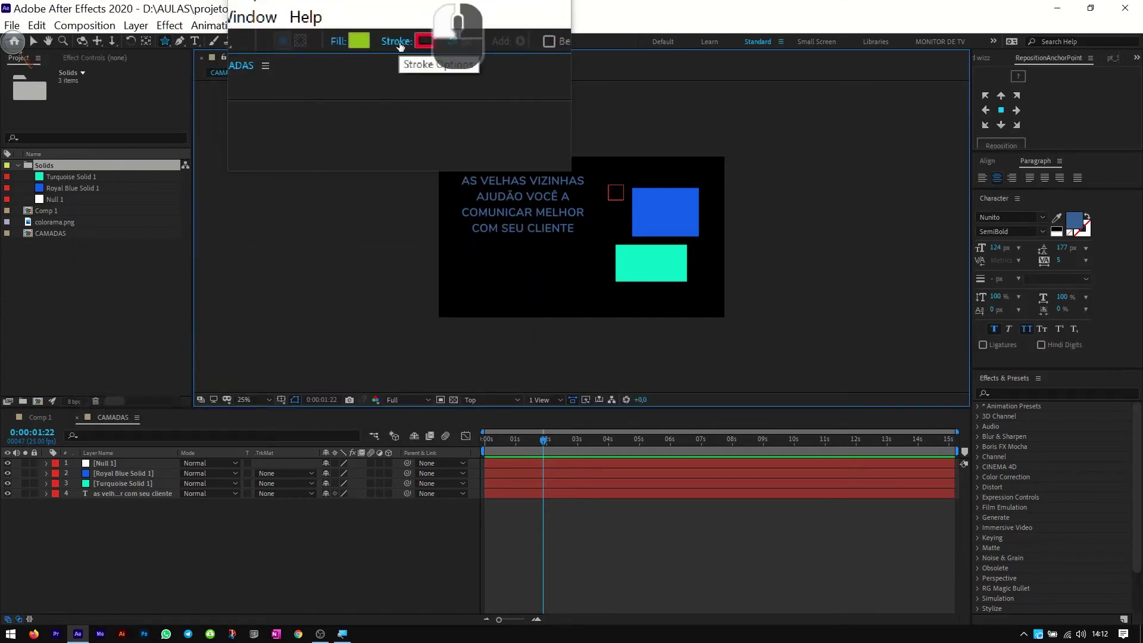
- Try the None type in the shape stroke options, restore Solid Color and close the options
left_click(398, 42)
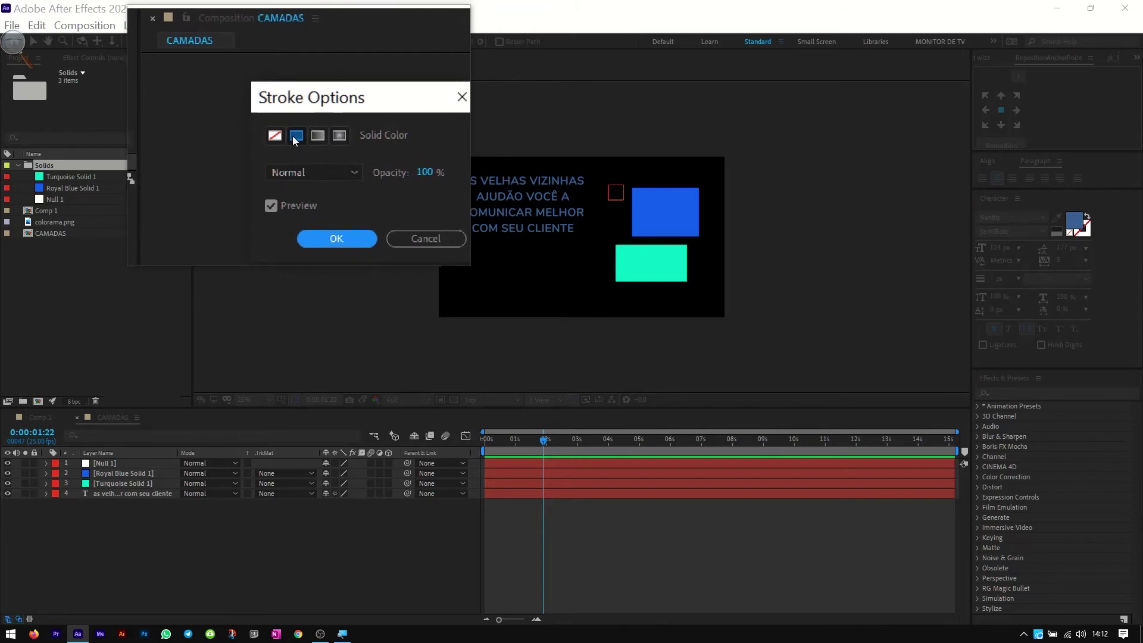
left_click(284, 136)
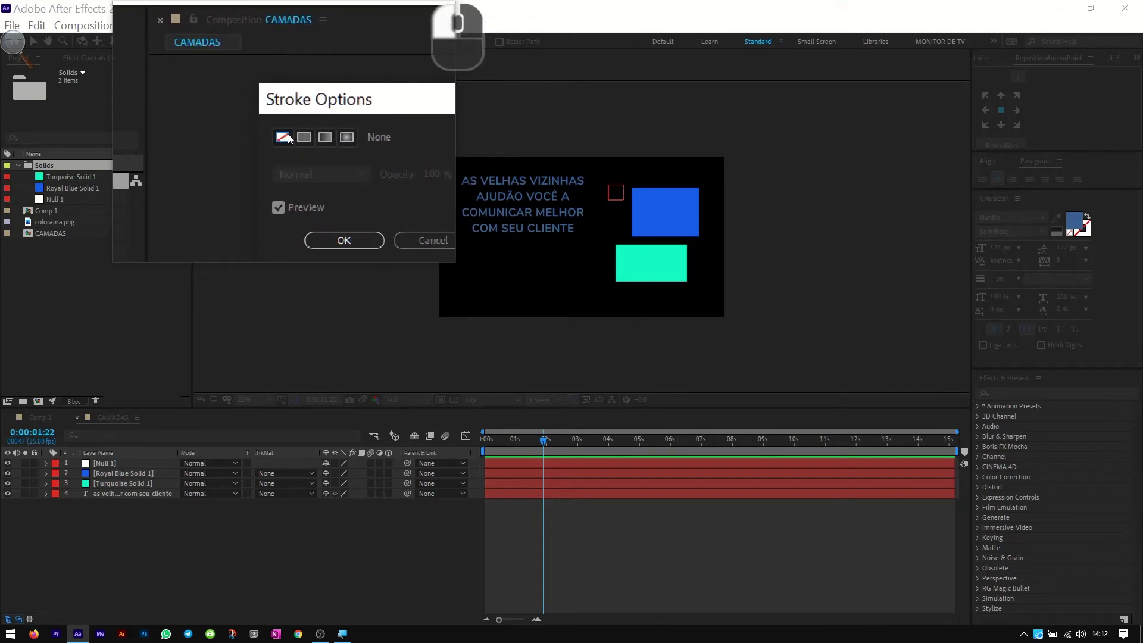
left_click(303, 135)
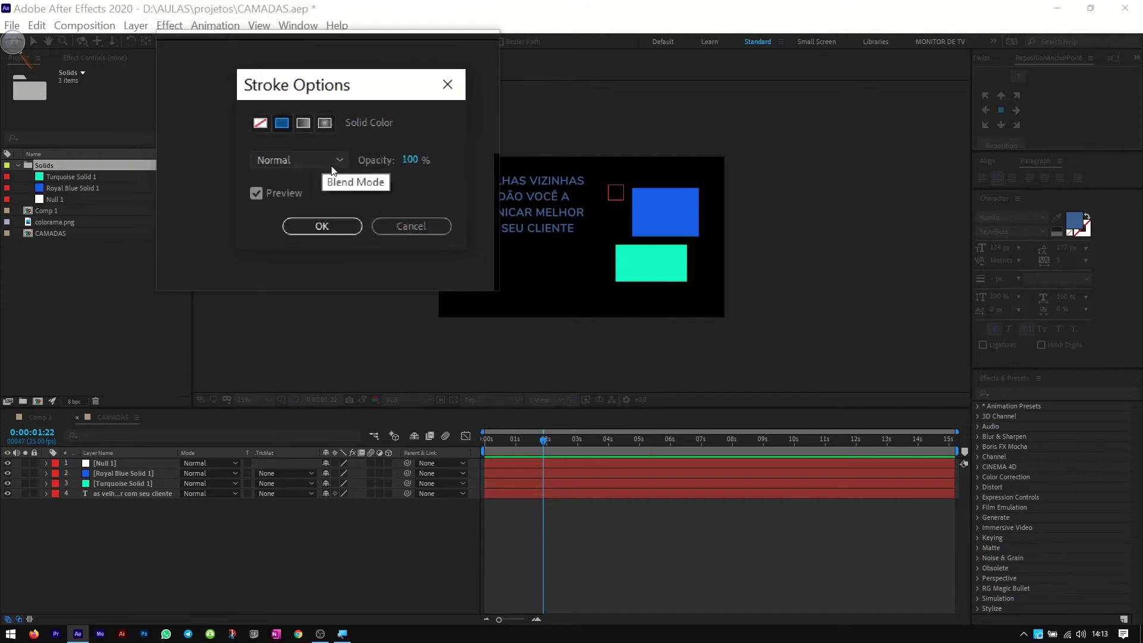
left_click(340, 205)
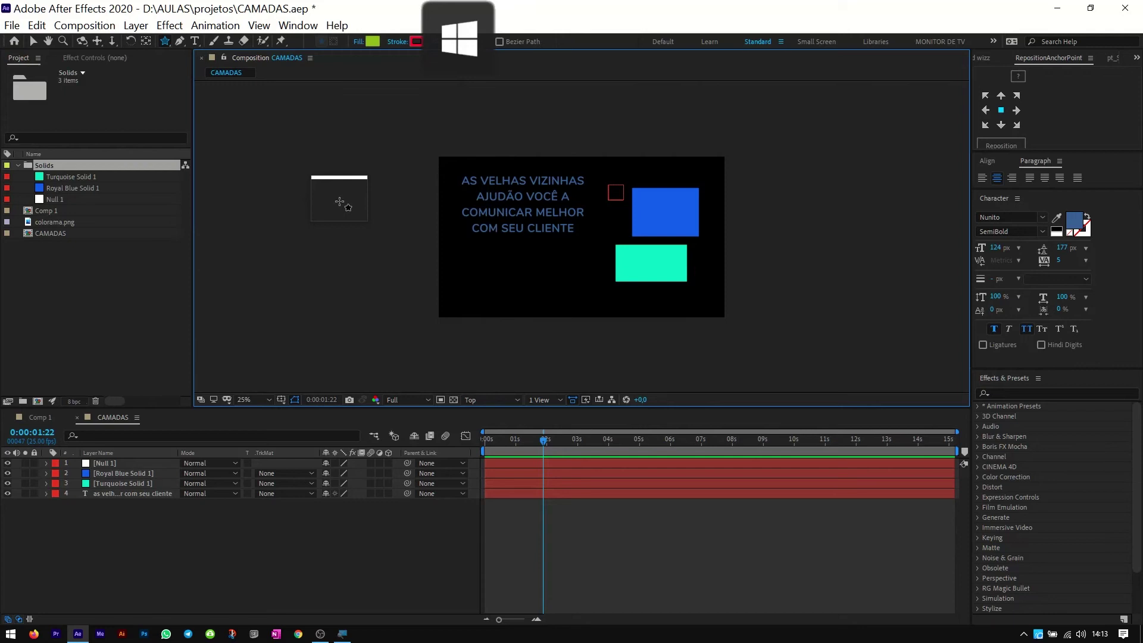
- Draw a green star with a red stroke in the empty area below the text with the Star tool
mouse_move(501, 245)
left_mouse_down()
mouse_move(522, 282)
mouse_move(513, 267)
mouse_move(621, 234)
mouse_move(712, 234)
mouse_move(546, 232)
mouse_move(571, 228)
mouse_move(534, 213)
mouse_move(550, 183)
left_mouse_up()
key("shift")
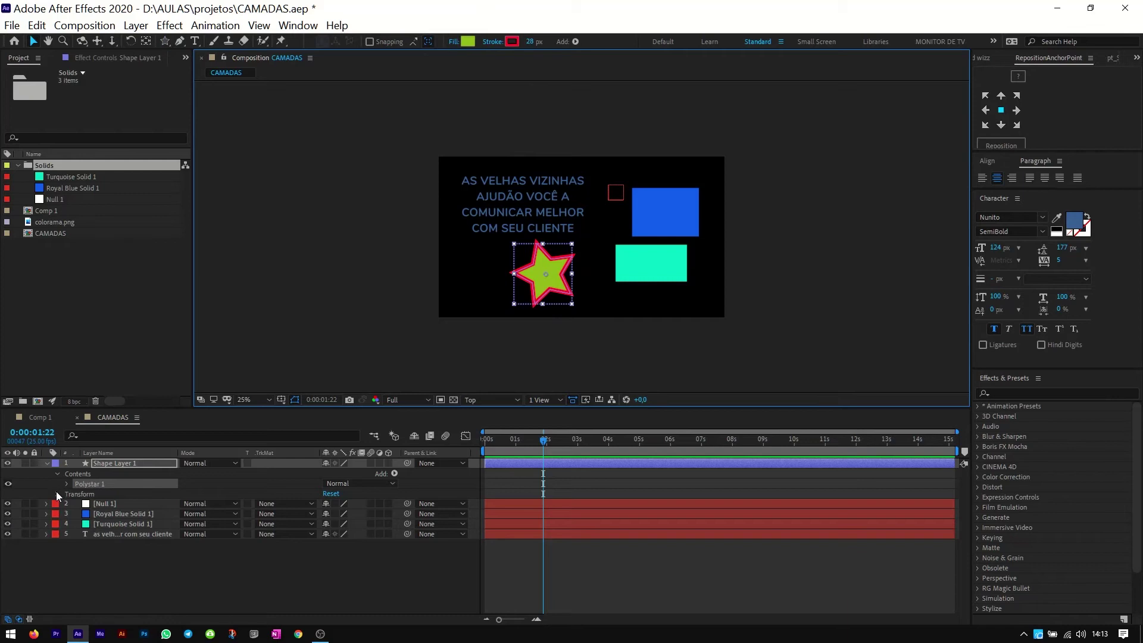
- Expand the star layer's Transform properties and look through the shape attributes that can be added to its contents
left_click(57, 493)
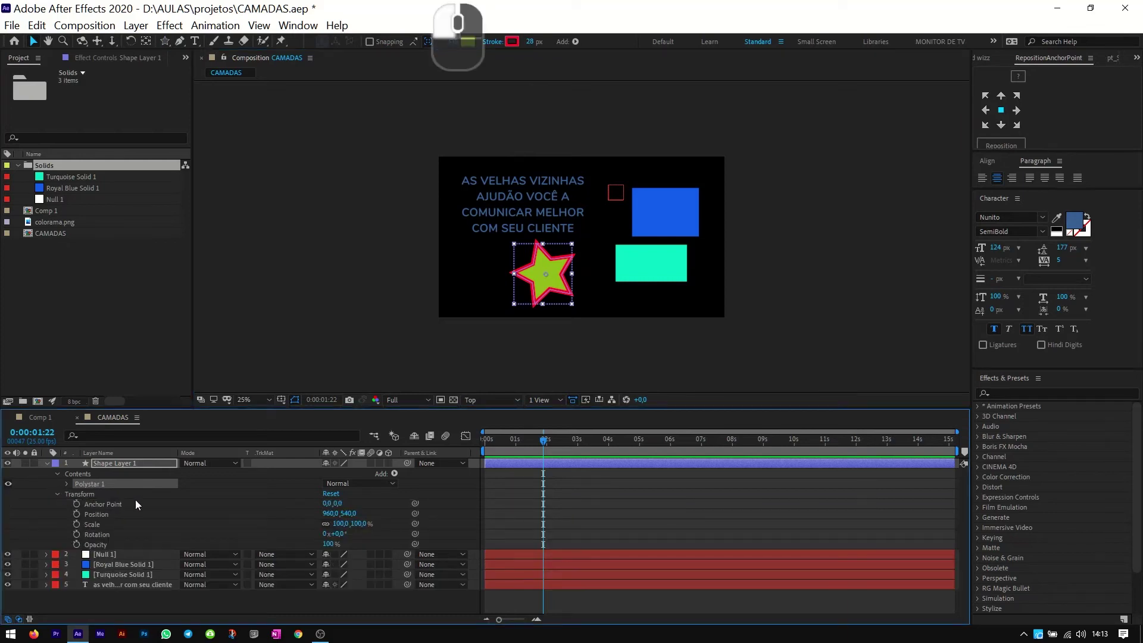
left_click(395, 474)
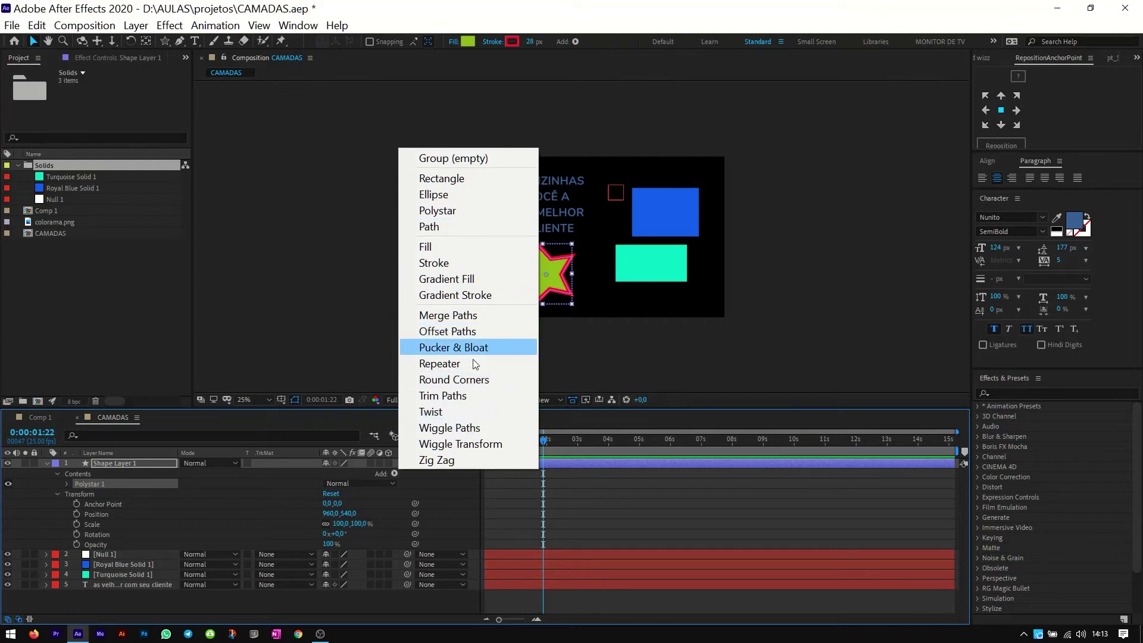
left_click(67, 474)
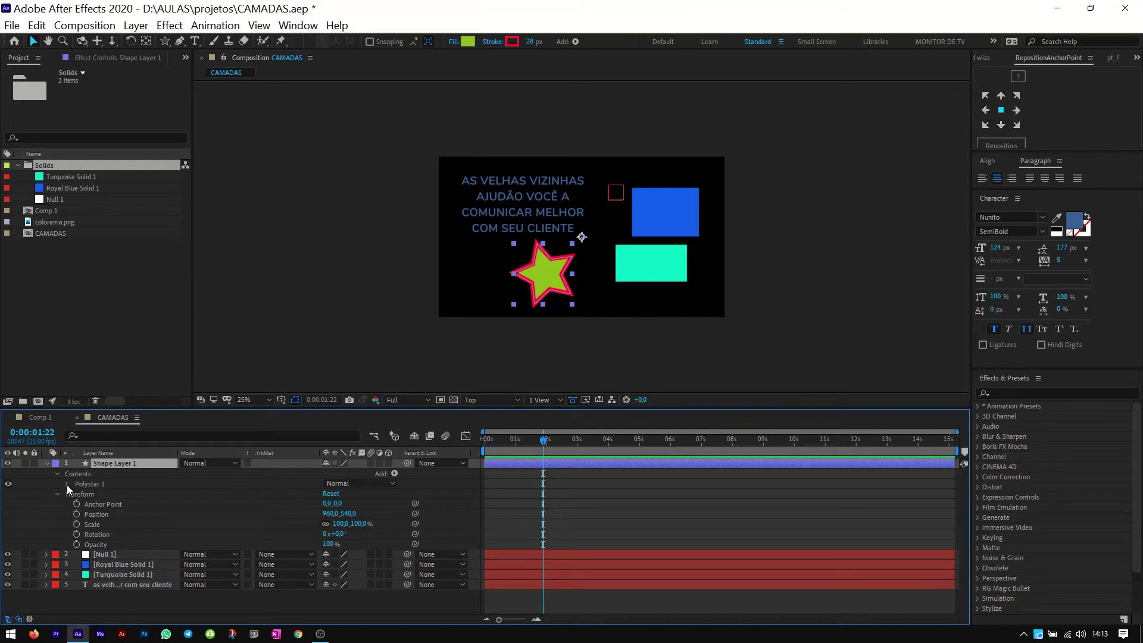
- Expand Polystar 1 and its Stroke 1 properties, and set the star's stroke width to 18 px
left_click(67, 485)
left_click(122, 495)
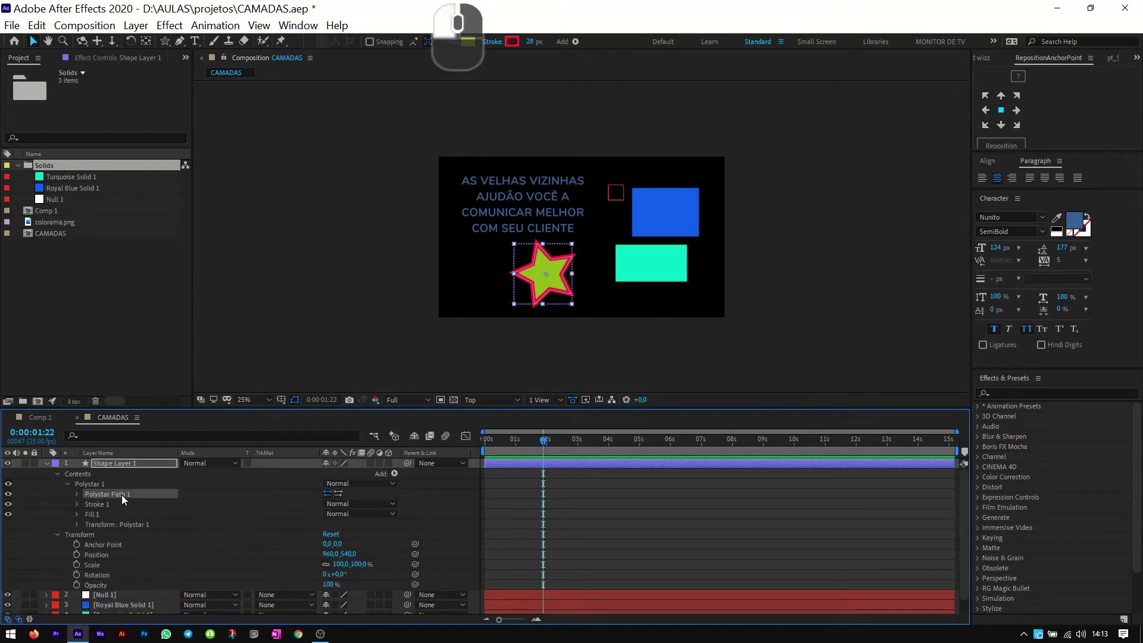
left_click(76, 504)
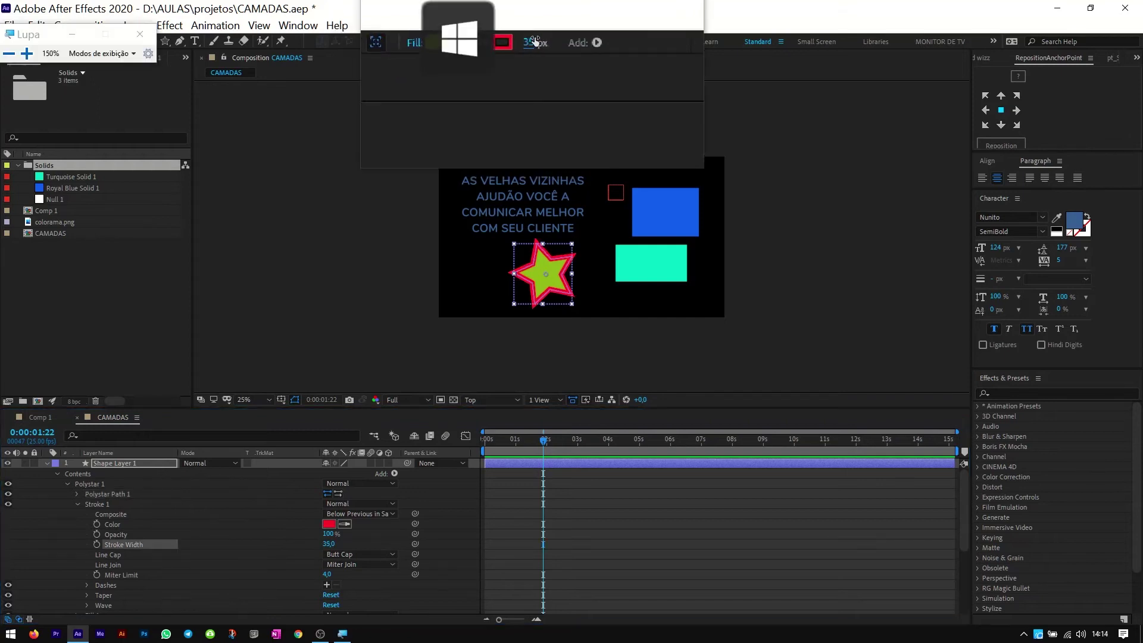
mouse_move(534, 44)
left_mouse_down()
mouse_move(522, 44)
mouse_move(531, 52)
left_mouse_up()
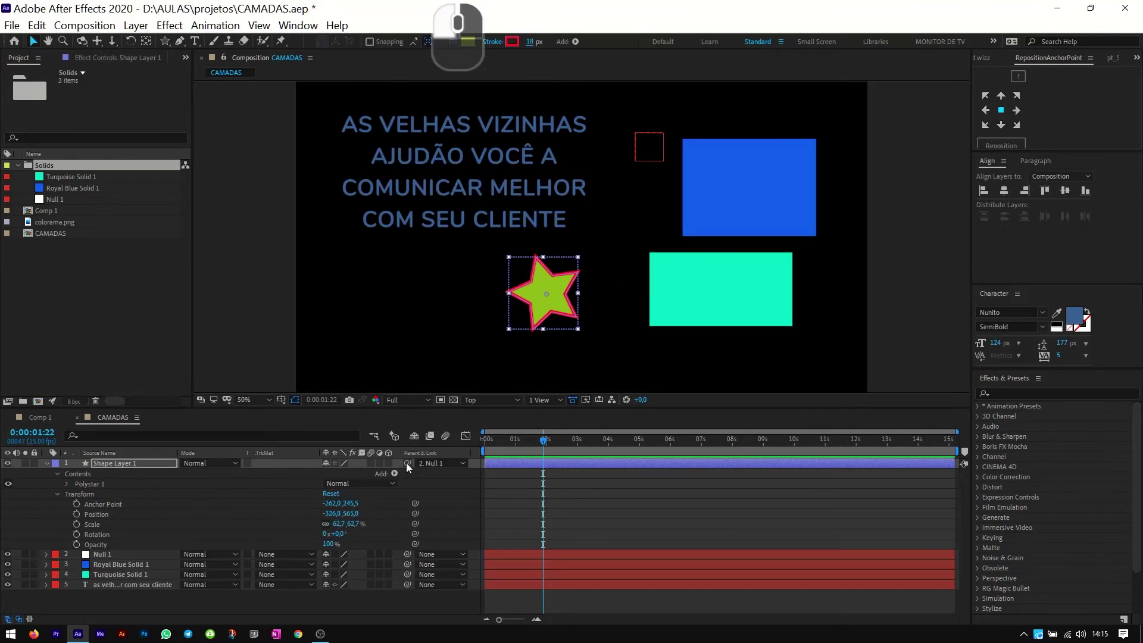
- Link Shape Layer 1 to Null 1 with the parent pick whip, and reset its parent to None
left_click(446, 462)
left_click(440, 474)
left_click_drag(407, 464, 142, 554)
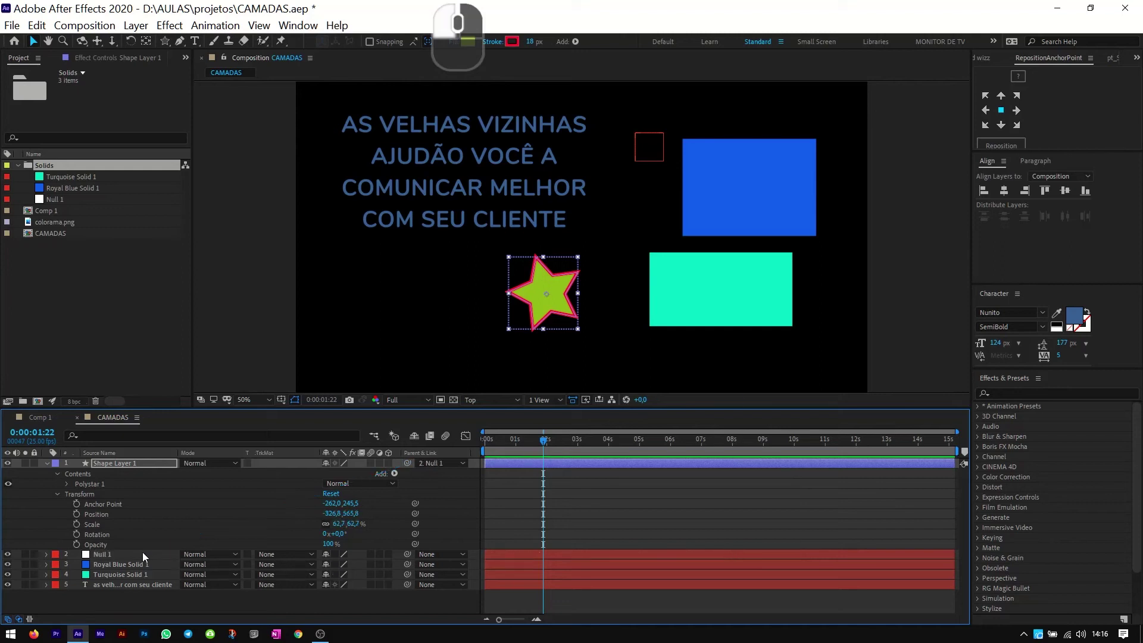
left_click(431, 465)
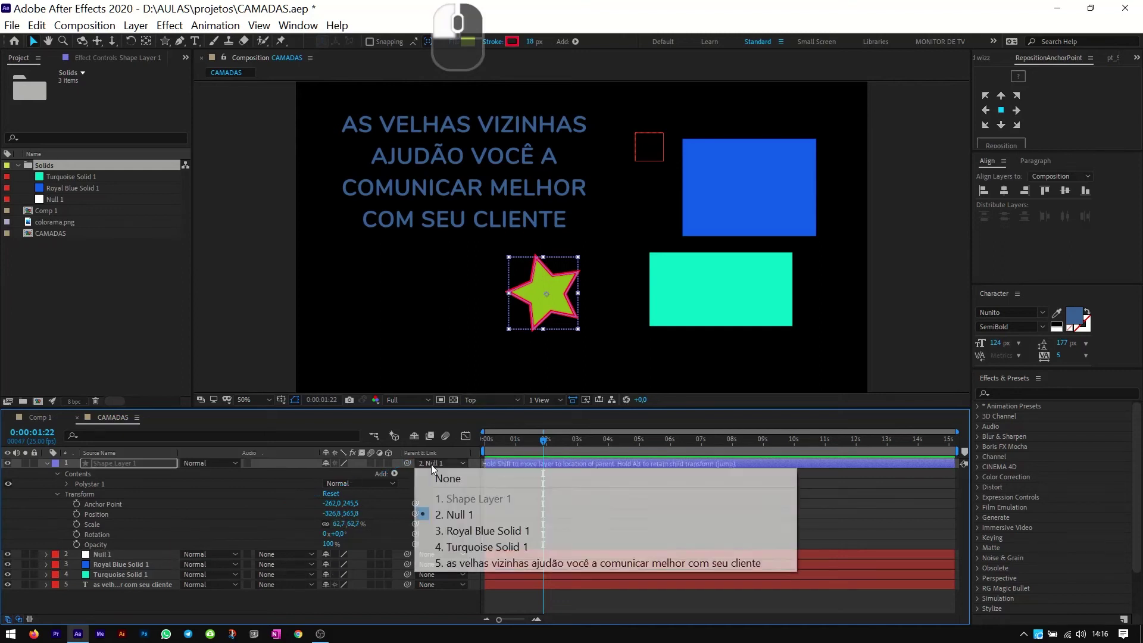
left_click(435, 475)
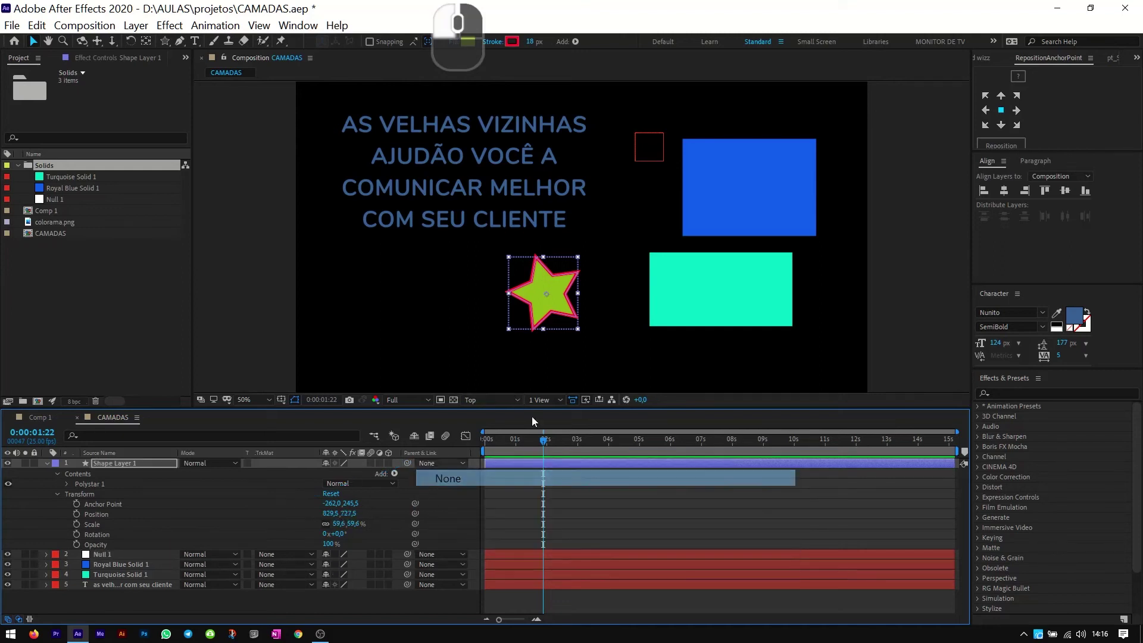
- Center the star and Null 1 horizontally and vertically in the composition
left_click(1005, 190)
left_click(1068, 192)
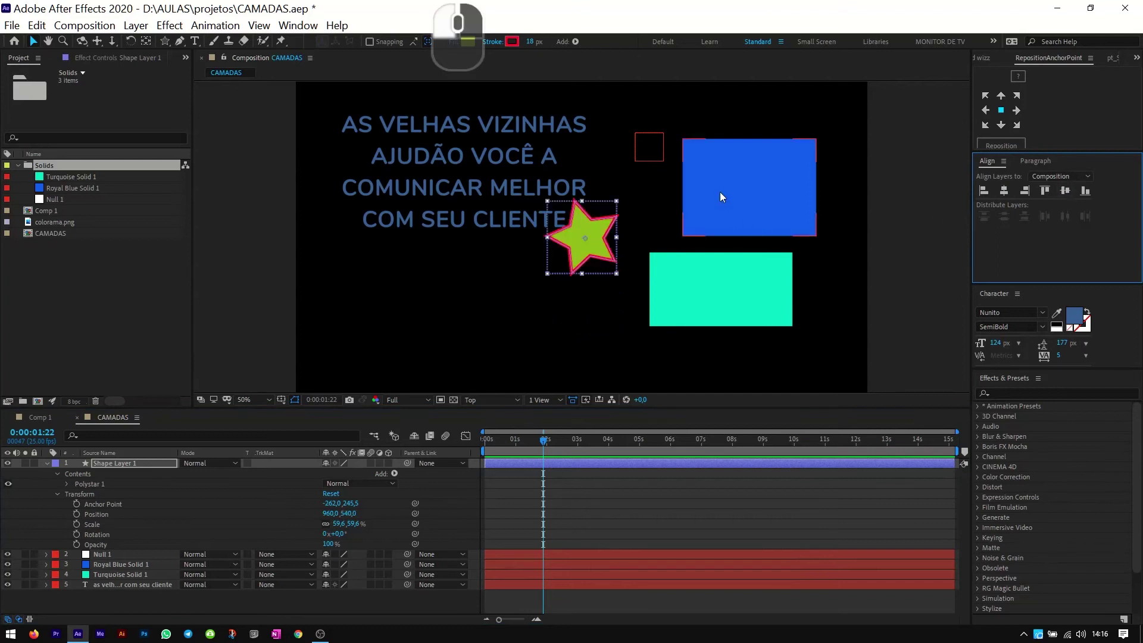
left_click(633, 152)
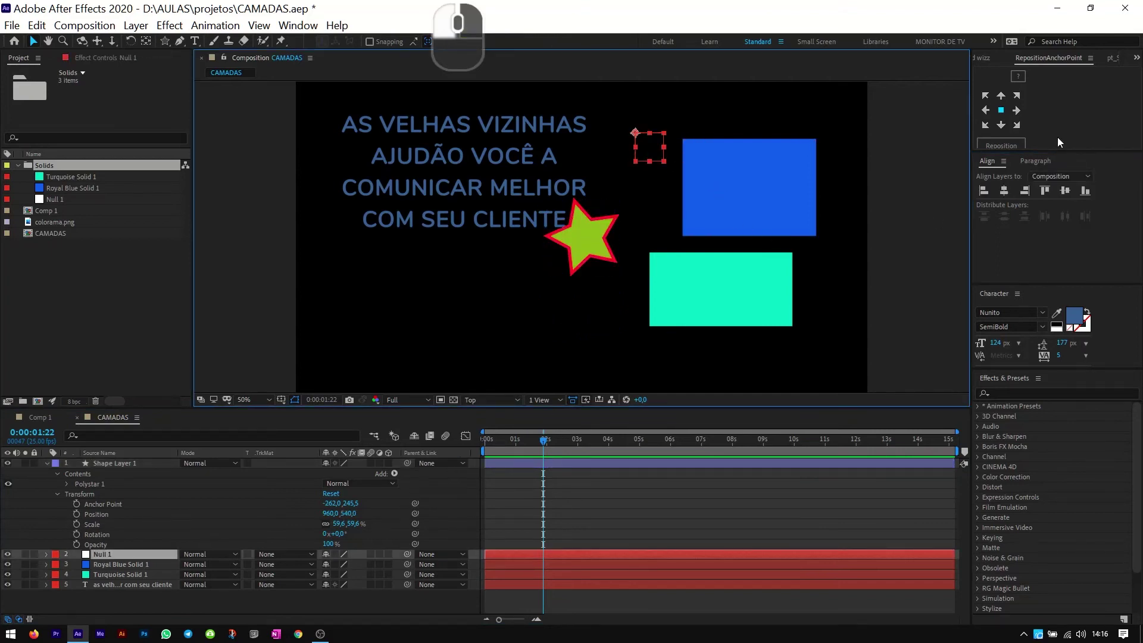
left_click(1011, 192)
left_click(1068, 193)
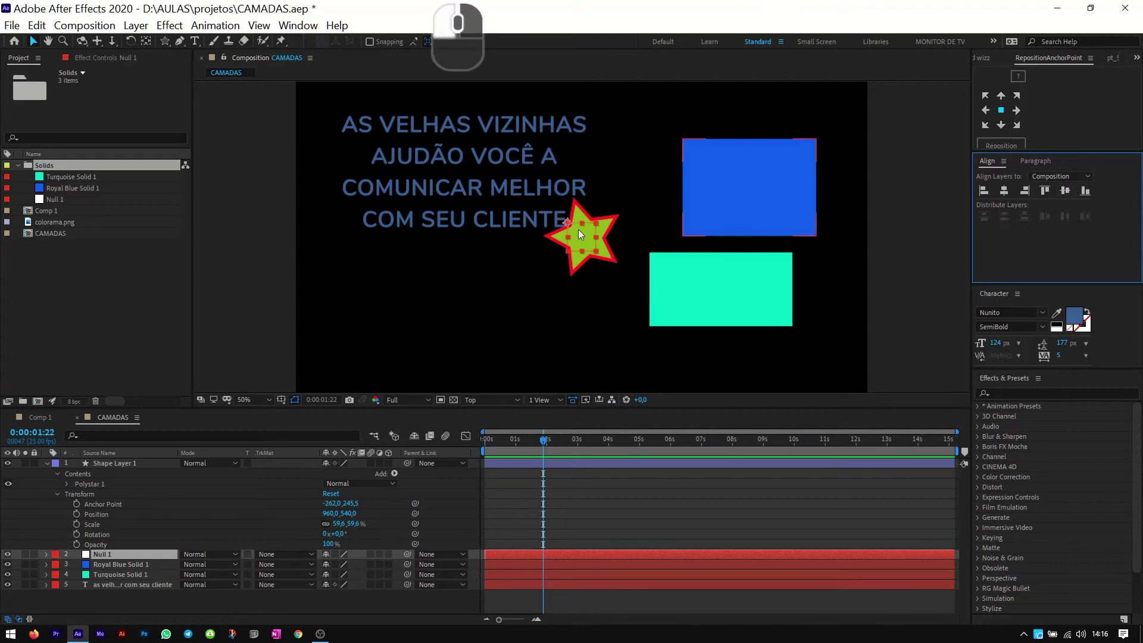
- Parent Shape Layer 1 to Null 1 with the pick whip, and try a position change on it and undo it
left_click(408, 556)
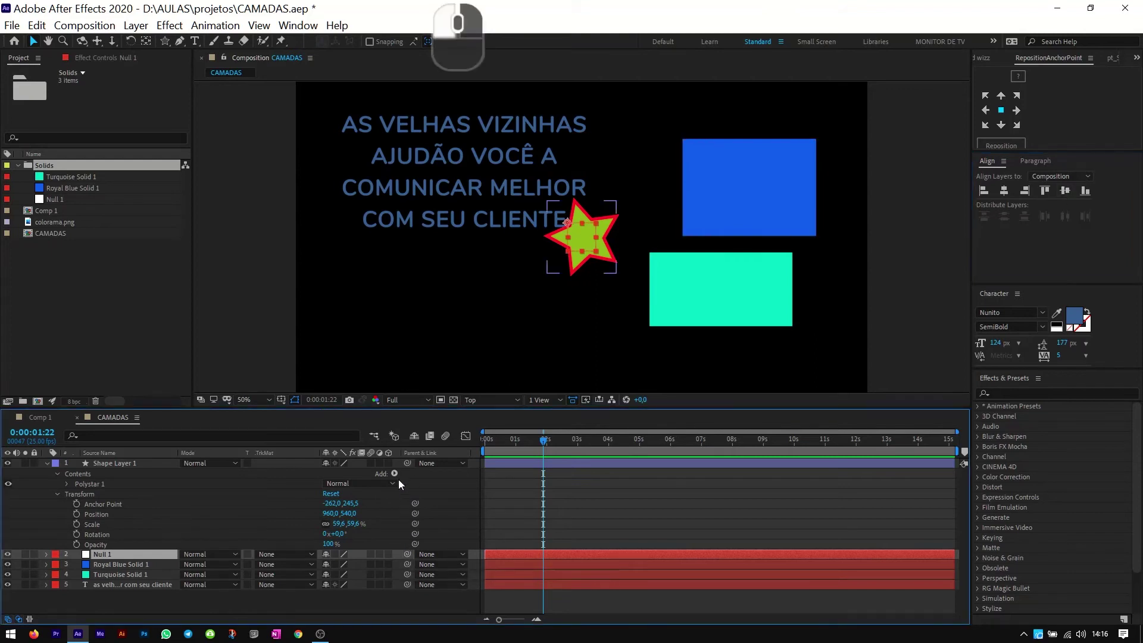
left_click_drag(406, 464, 123, 552)
mouse_move(334, 514)
left_mouse_down()
mouse_move(387, 514)
mouse_move(227, 513)
mouse_move(417, 496)
mouse_move(393, 495)
mouse_move(343, 504)
mouse_move(356, 524)
mouse_move(483, 512)
mouse_move(333, 511)
mouse_move(601, 511)
mouse_move(356, 512)
left_mouse_up()
key("ctrl+z")
- Enlarge the star to 110.7% scale and reposition it over the text's last line
left_click_drag(566, 276, 526, 322)
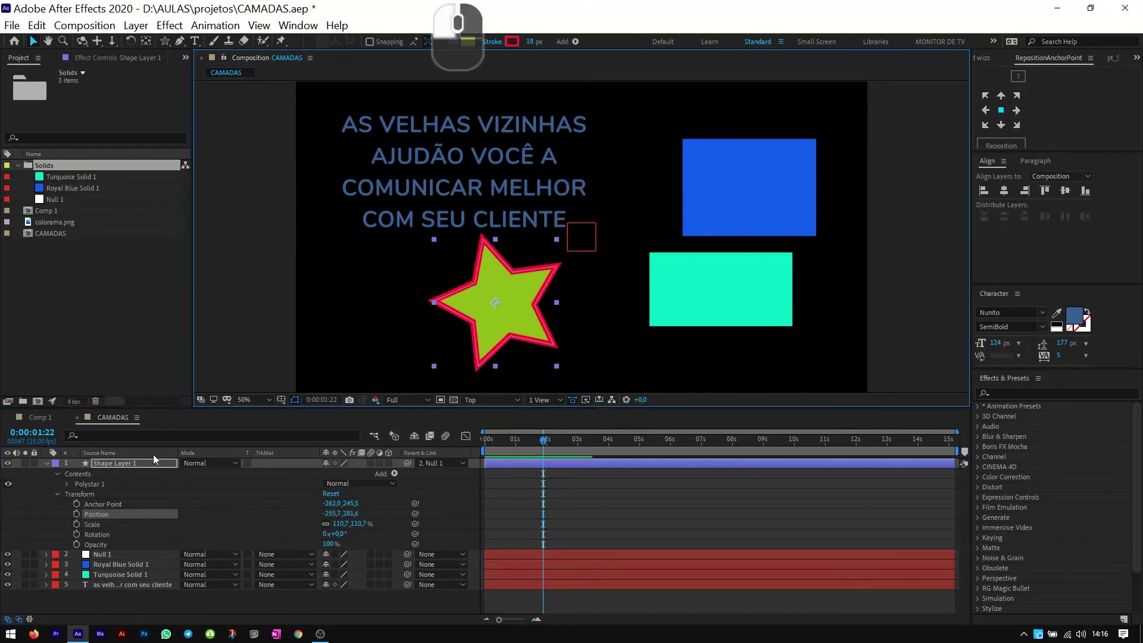
left_click_drag(548, 263, 486, 303)
left_click(578, 249)
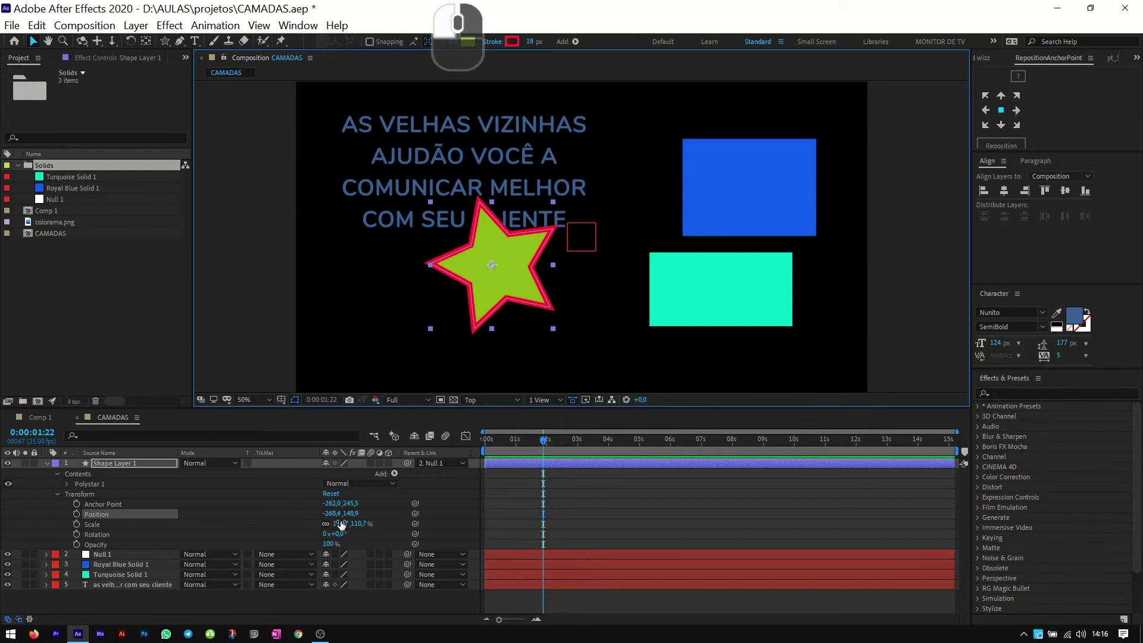
- Adjust the star's transform to 108.7% scale, position -628.4, 332.1 and anchor point -332, 245.5
mouse_move(343, 522)
left_mouse_down()
mouse_move(390, 524)
mouse_move(336, 524)
left_mouse_up()
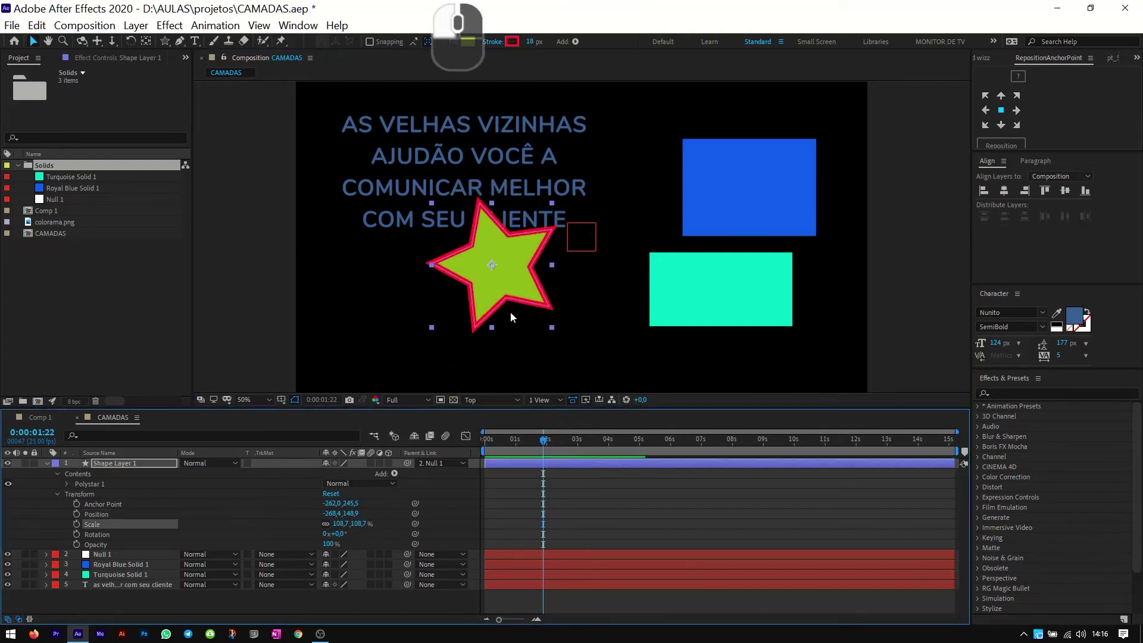
left_click_drag(509, 318, 407, 370)
mouse_move(334, 507)
left_mouse_down()
mouse_move(396, 507)
mouse_move(277, 509)
mouse_move(333, 509)
left_mouse_up()
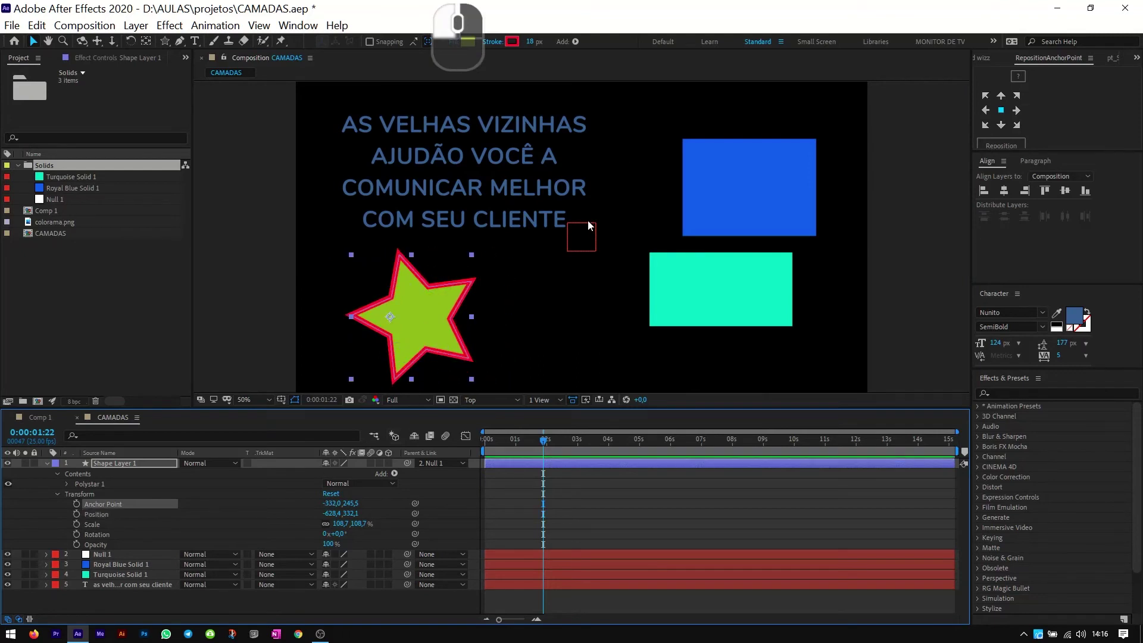
- Collapse the shape layer's properties and add a new adjustment layer above all the other layers
left_click(149, 463)
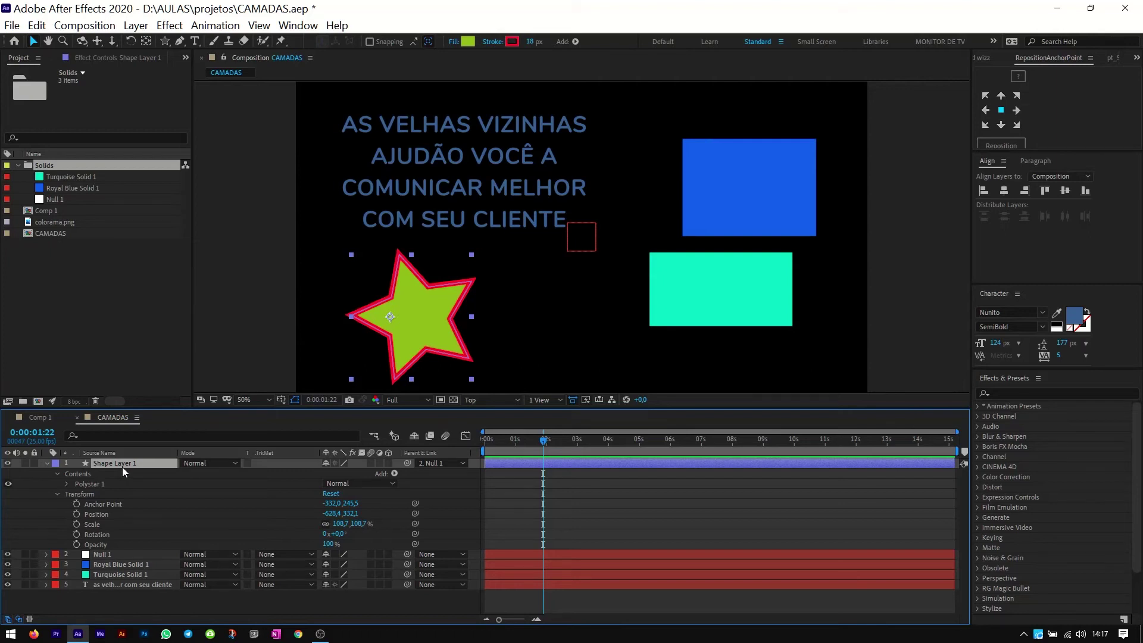
right_click(225, 555)
mouse_move(337, 399)
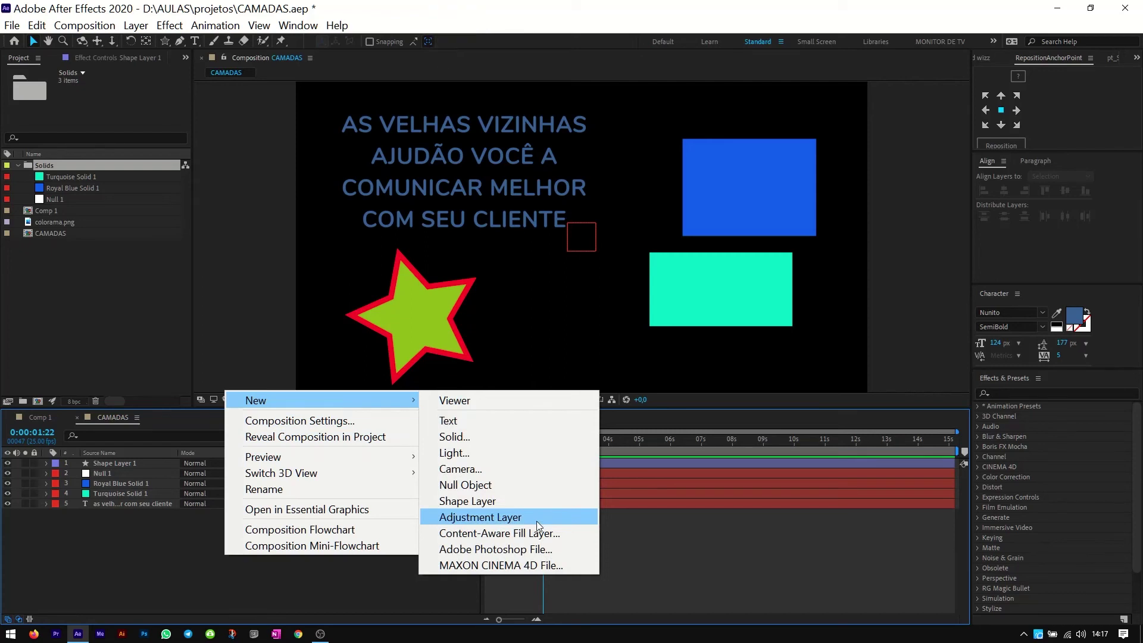
left_click(537, 520)
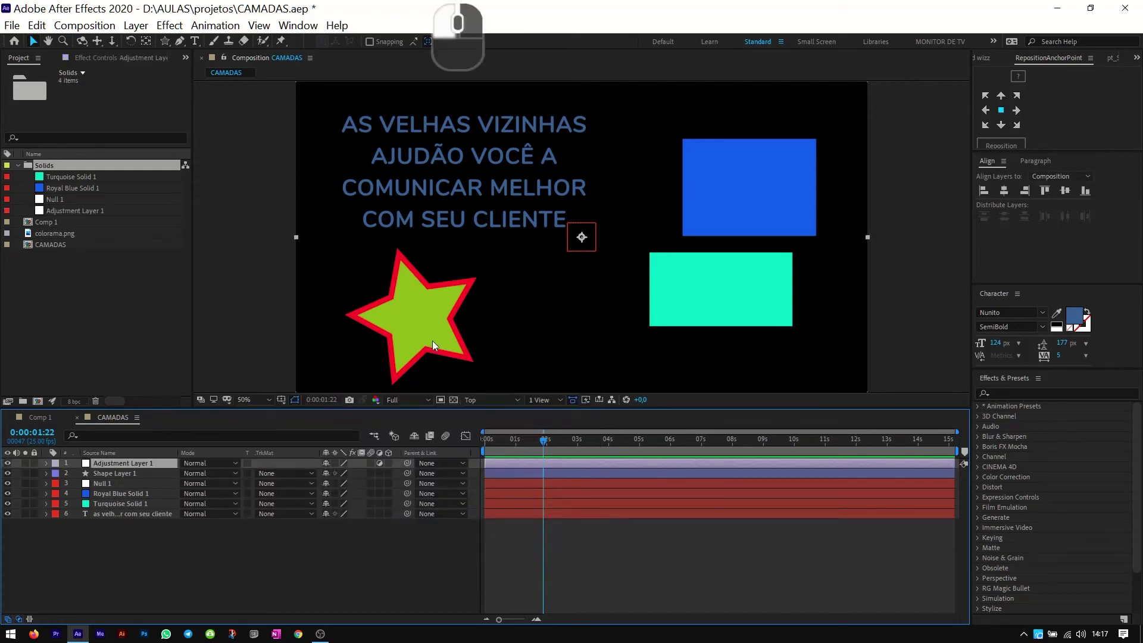
left_click(534, 462)
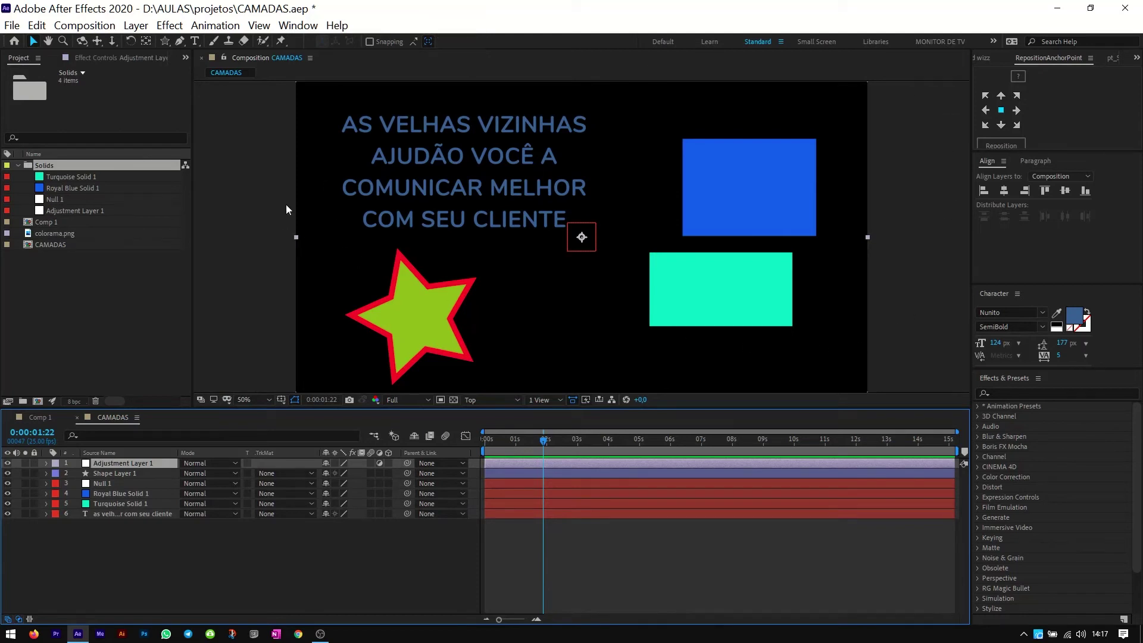
- Switch the adjustment layer option of Adjustment Layer 1 off and on again to compare its effect on the composition
key("super+plus")
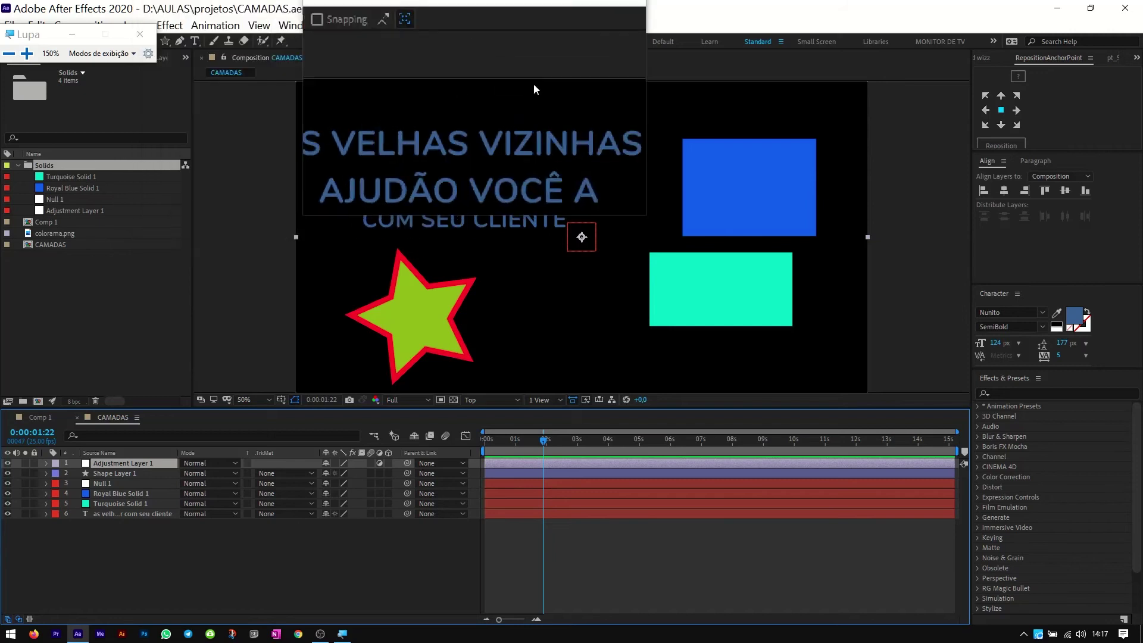
scroll(686, 152, "down", 2)
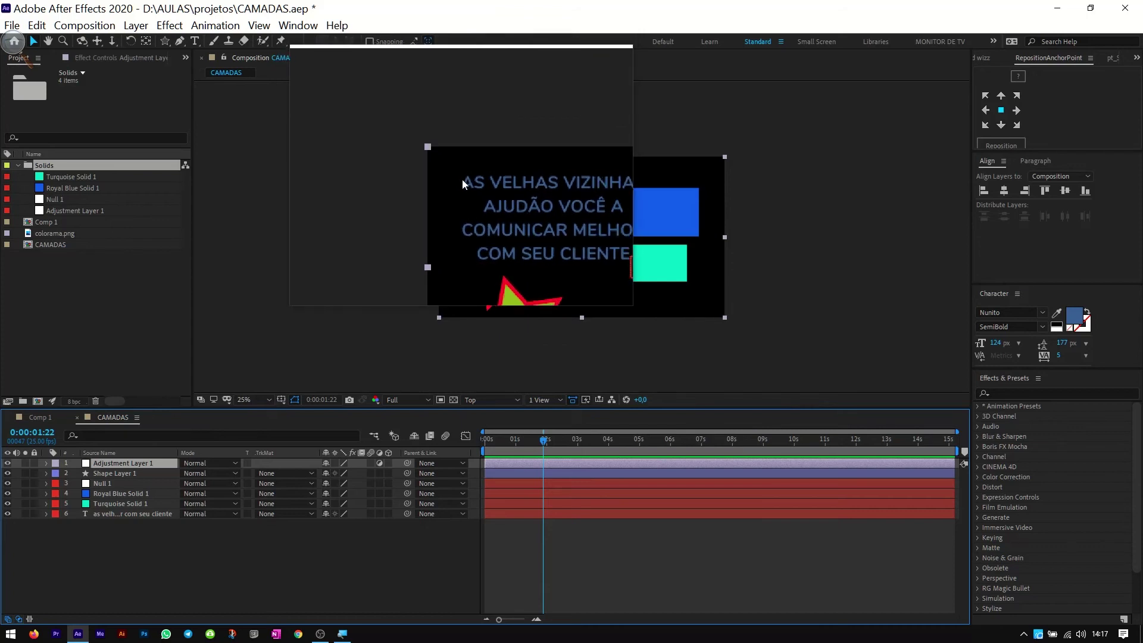
key("super+Escape")
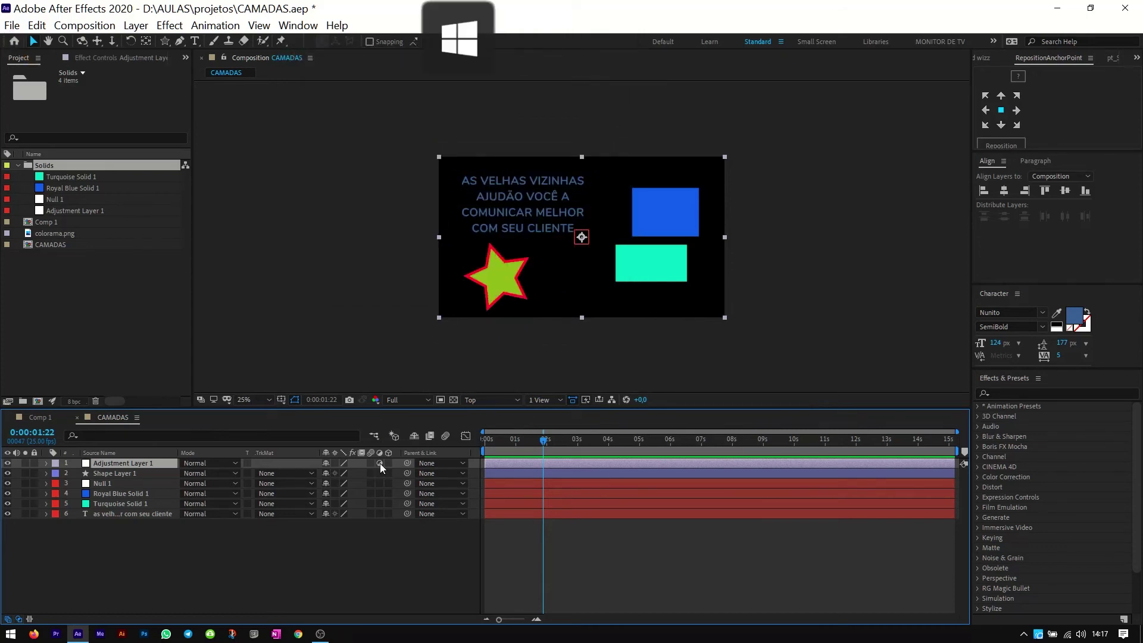
key("super+plus")
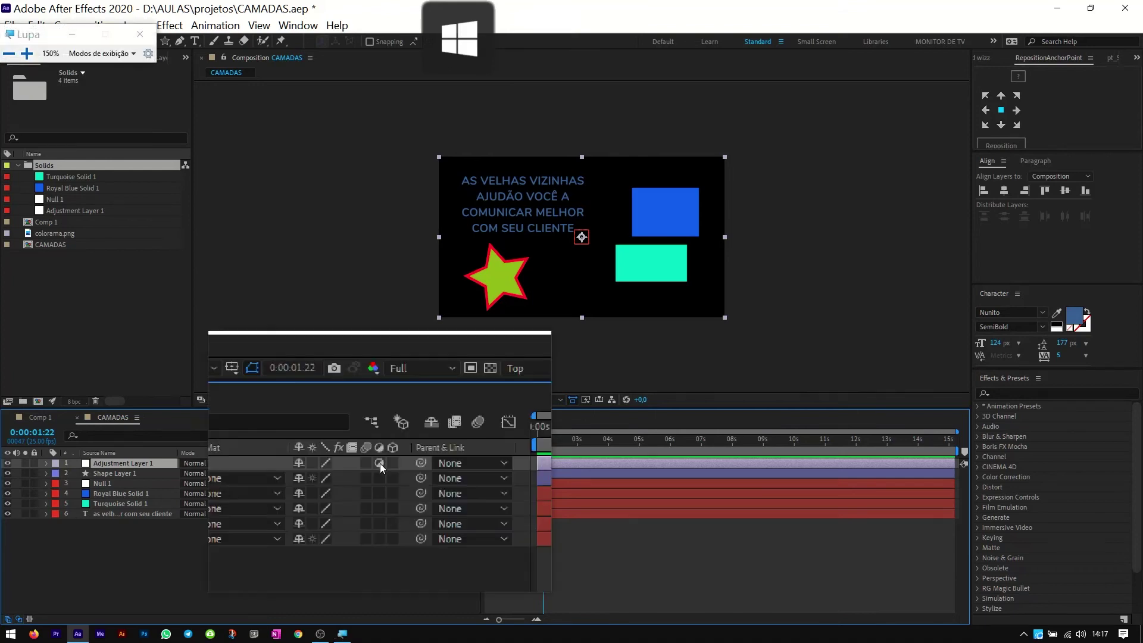
left_click(380, 463)
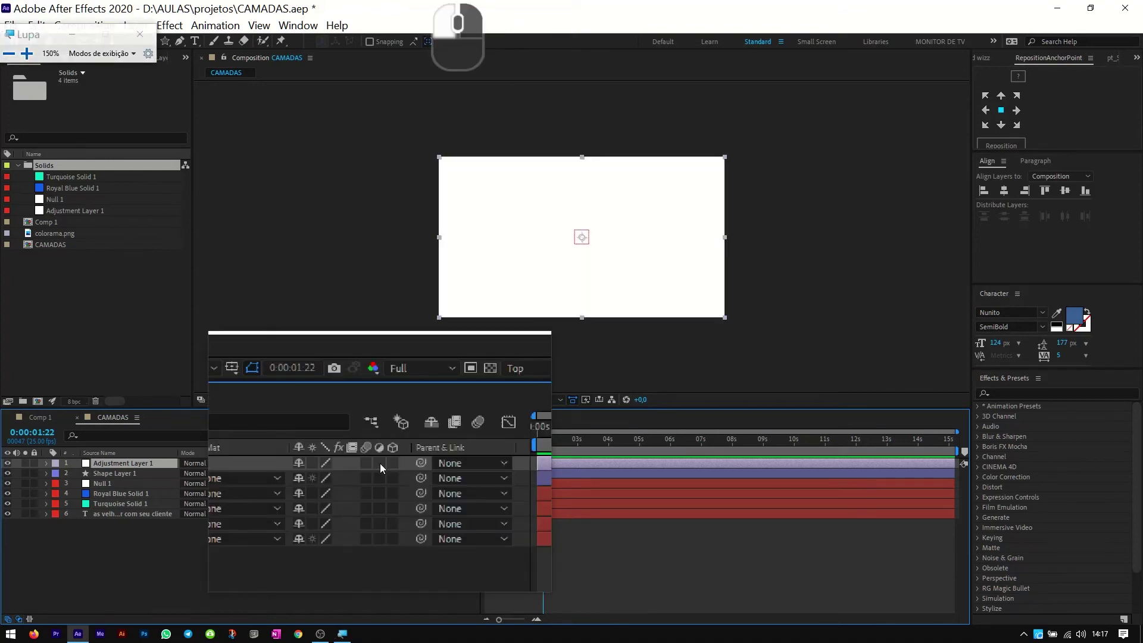
left_click(380, 463)
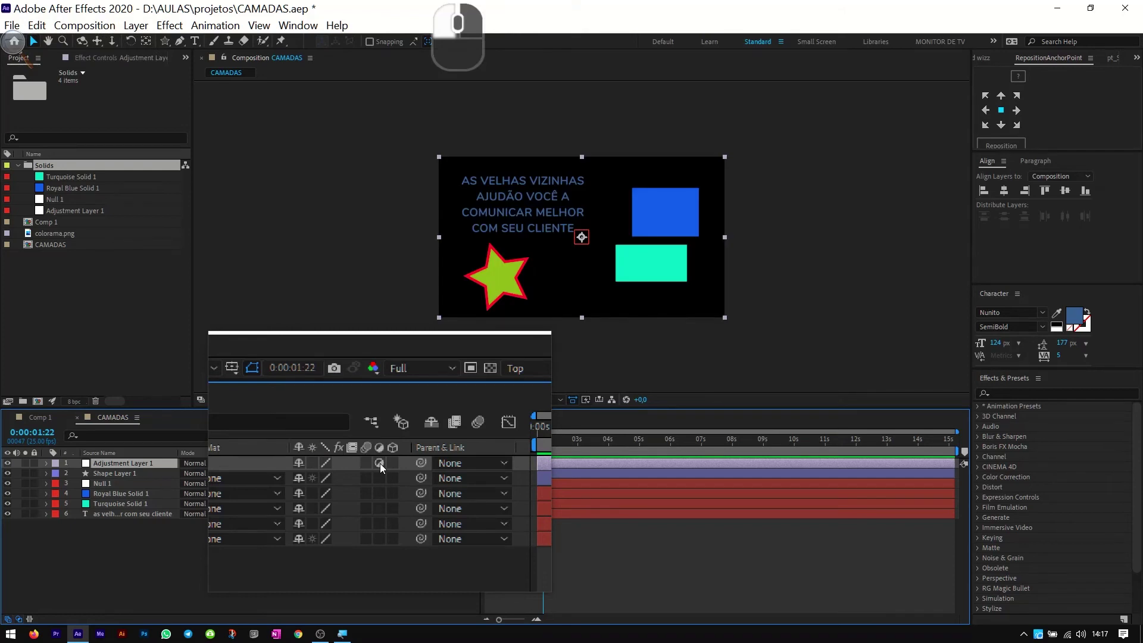
key("super+Escape")
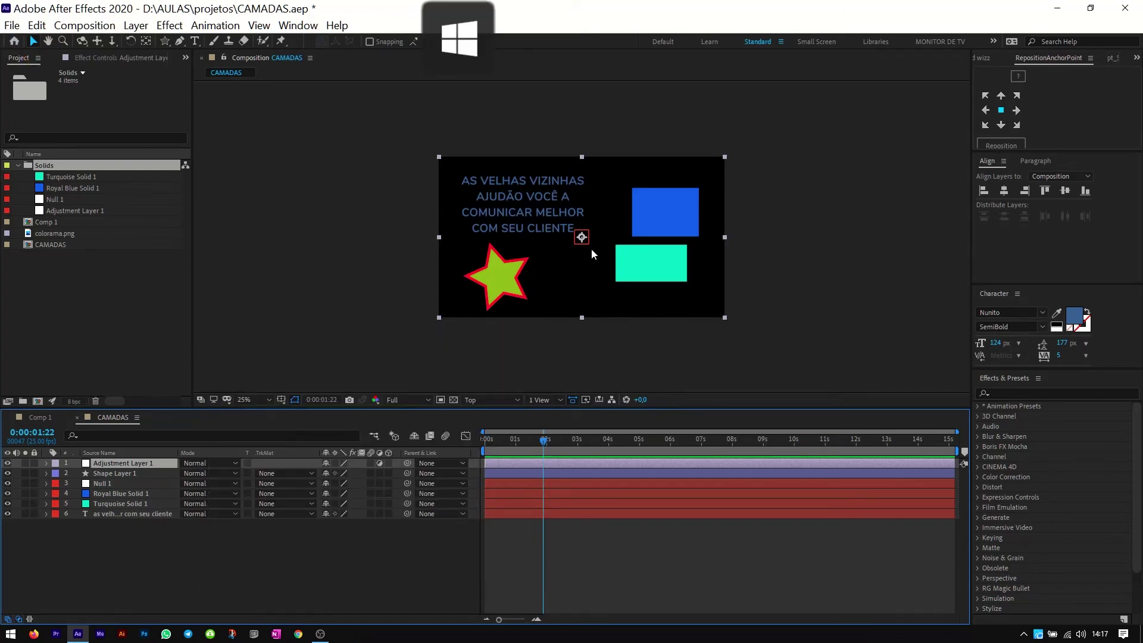
- Select all five layers below Adjustment Layer 1
left_click(129, 463)
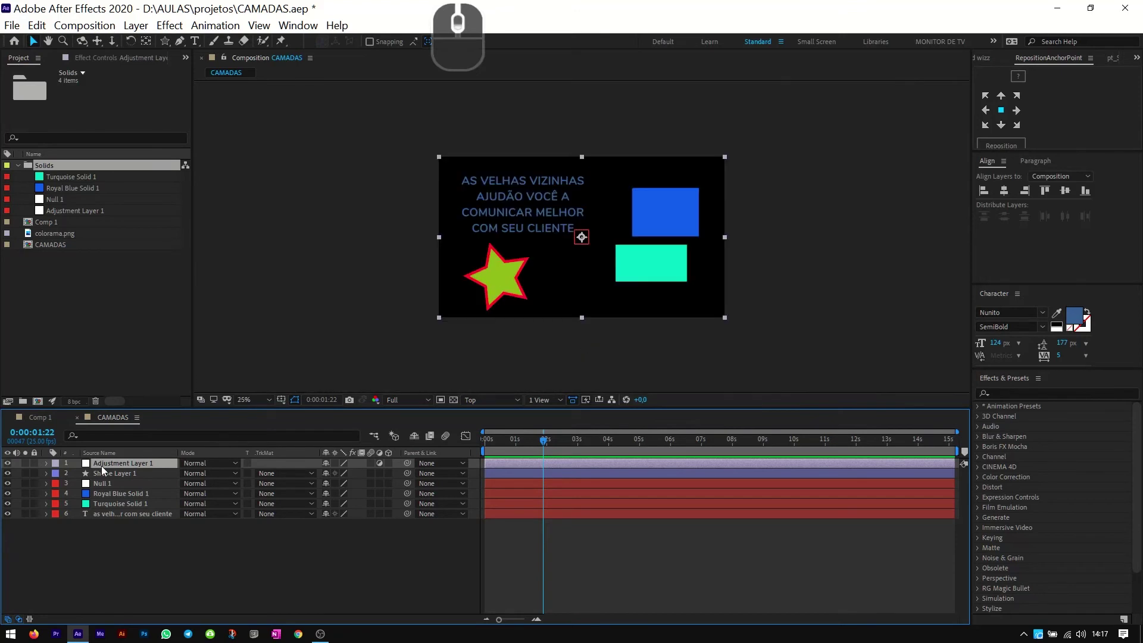
left_click_drag(104, 531, 112, 477)
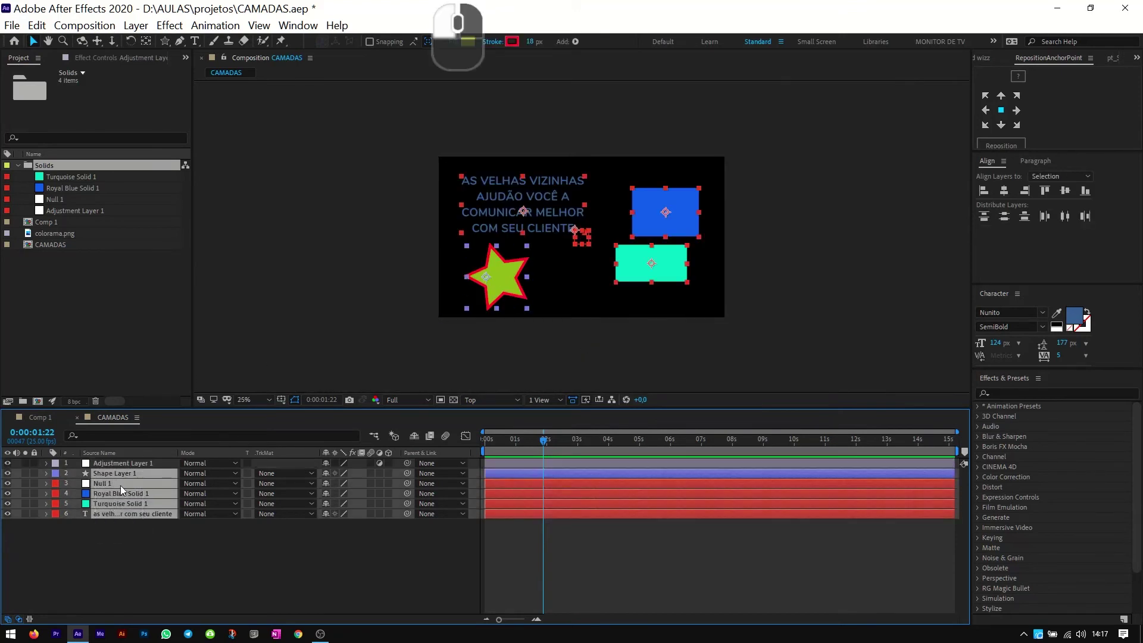
- Try an Exposure effect on Adjustment Layer 1 with exposure 0.77 and gamma correction 1.10, and remove the effect
left_click(120, 533)
left_click(123, 462)
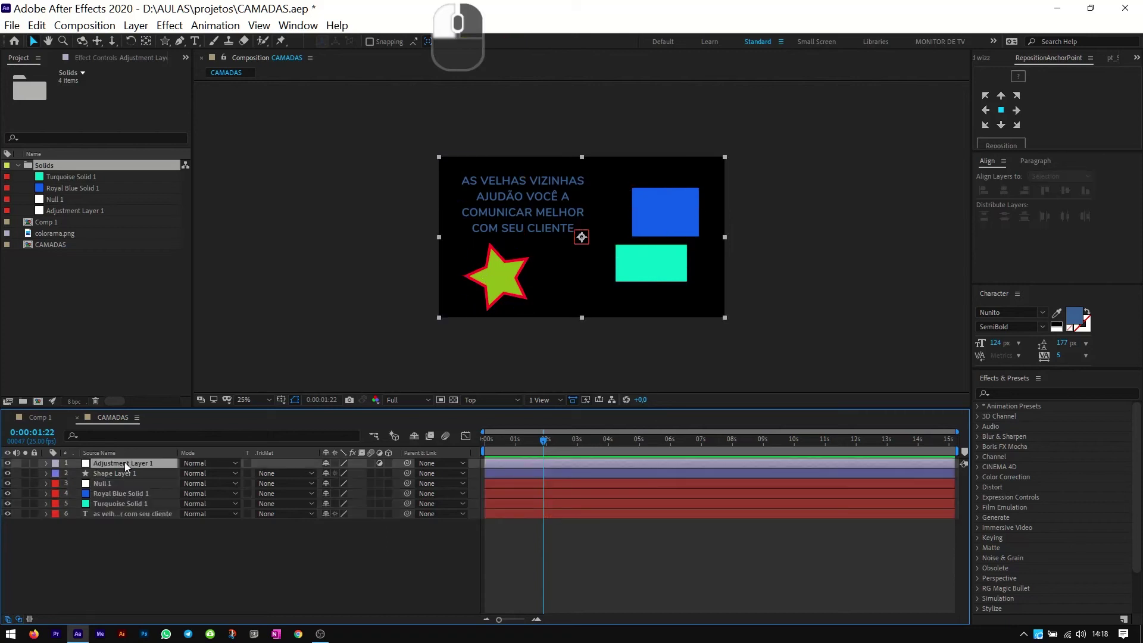
left_click(170, 25)
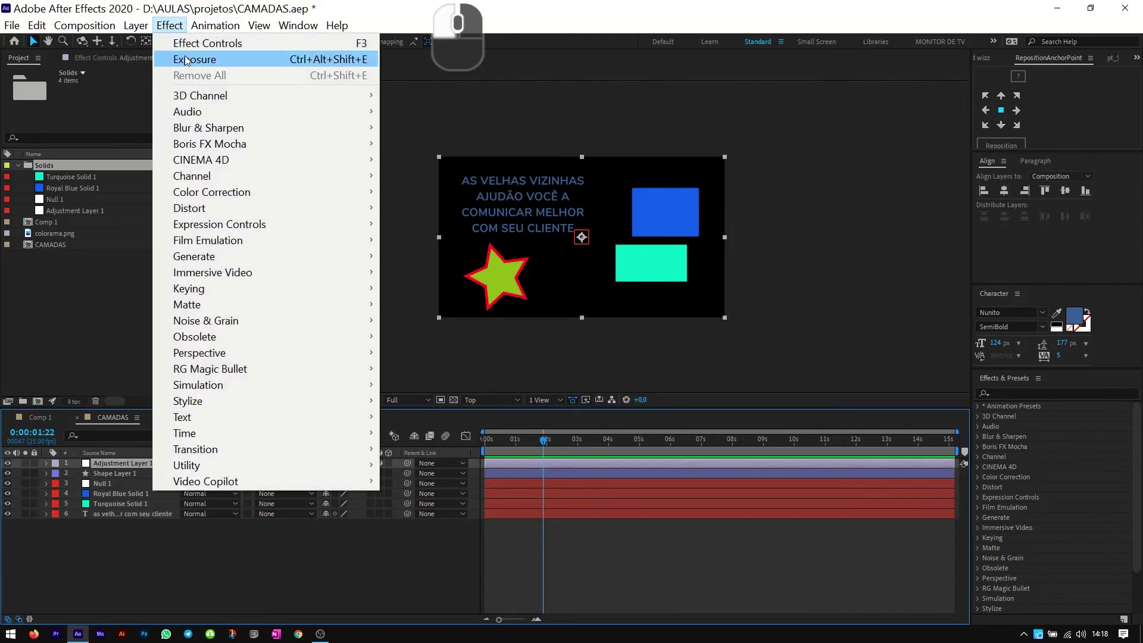
left_click(193, 60)
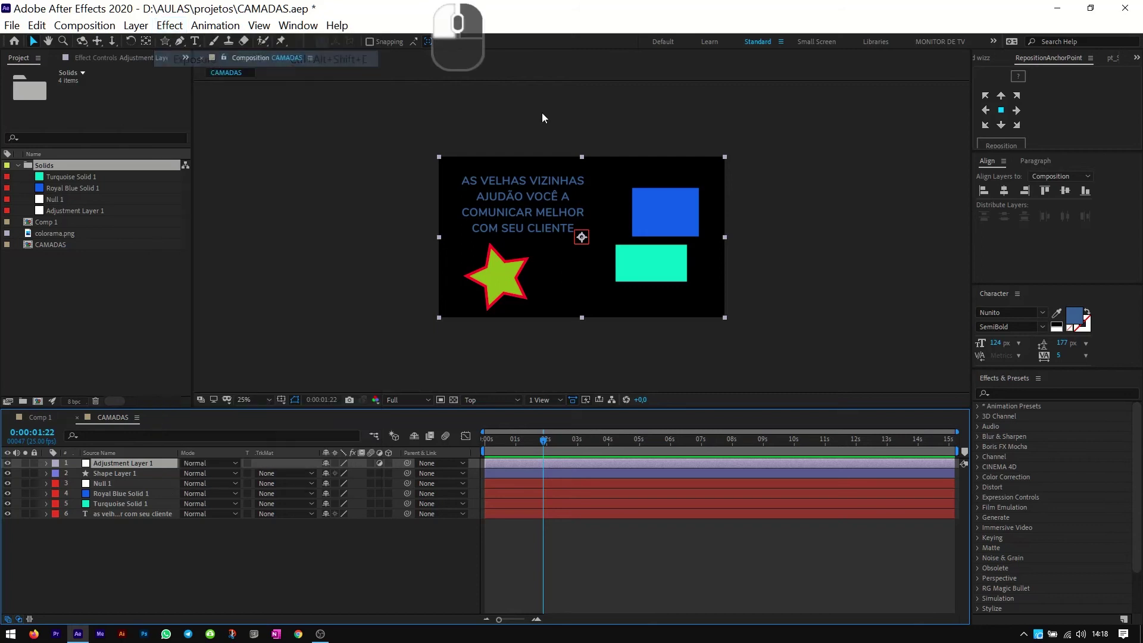
left_click_drag(115, 115, 2, 142)
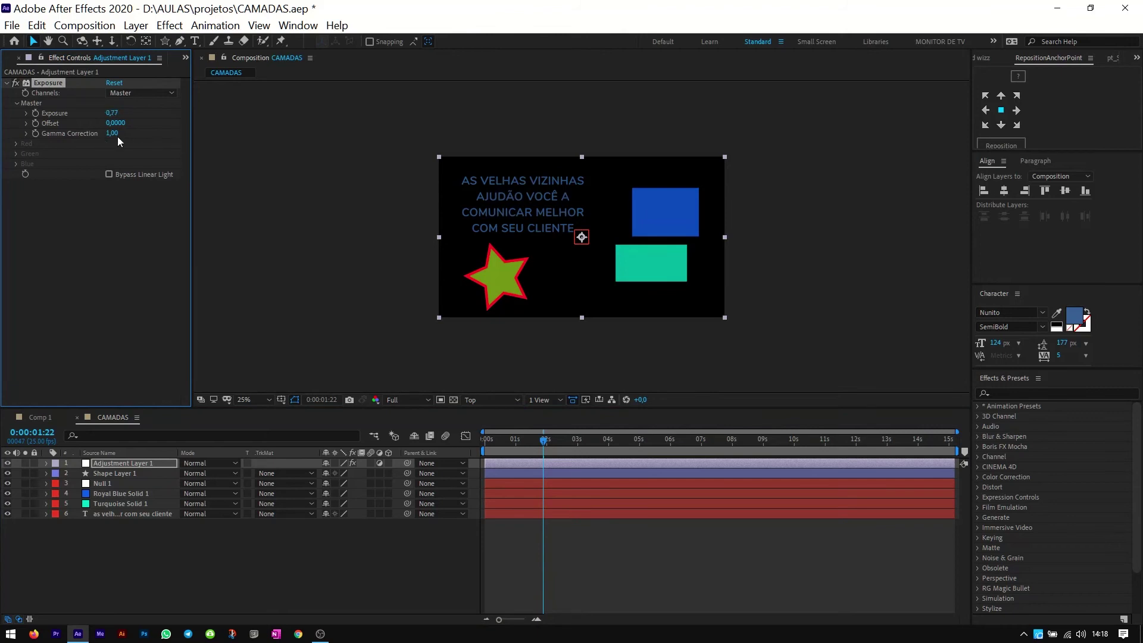
left_click_drag(112, 135, 50, 128)
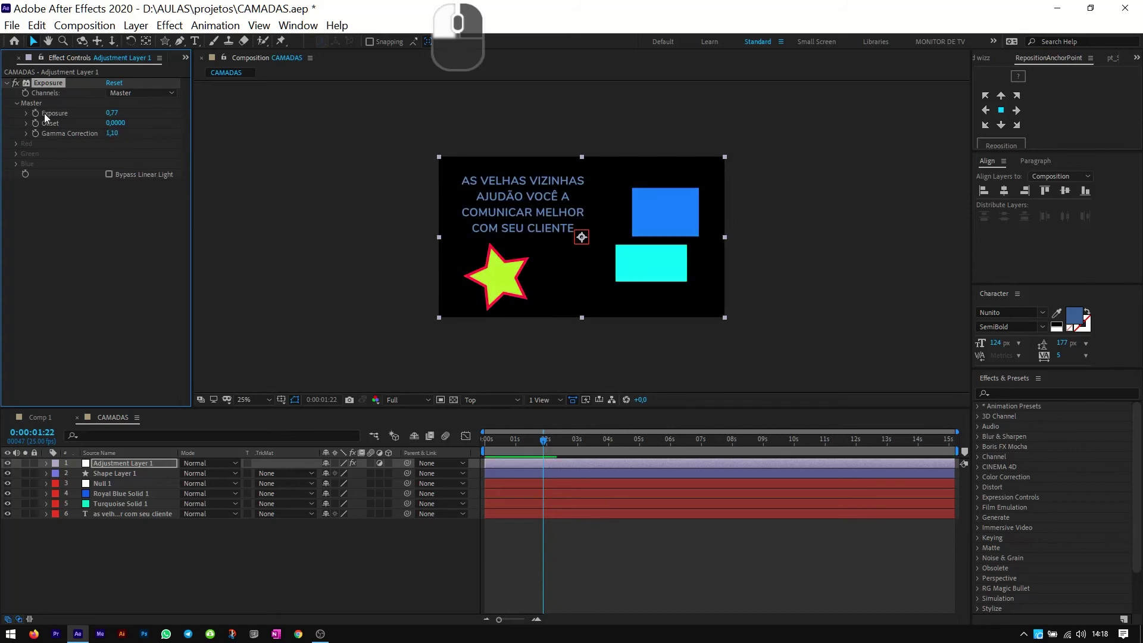
key("Delete")
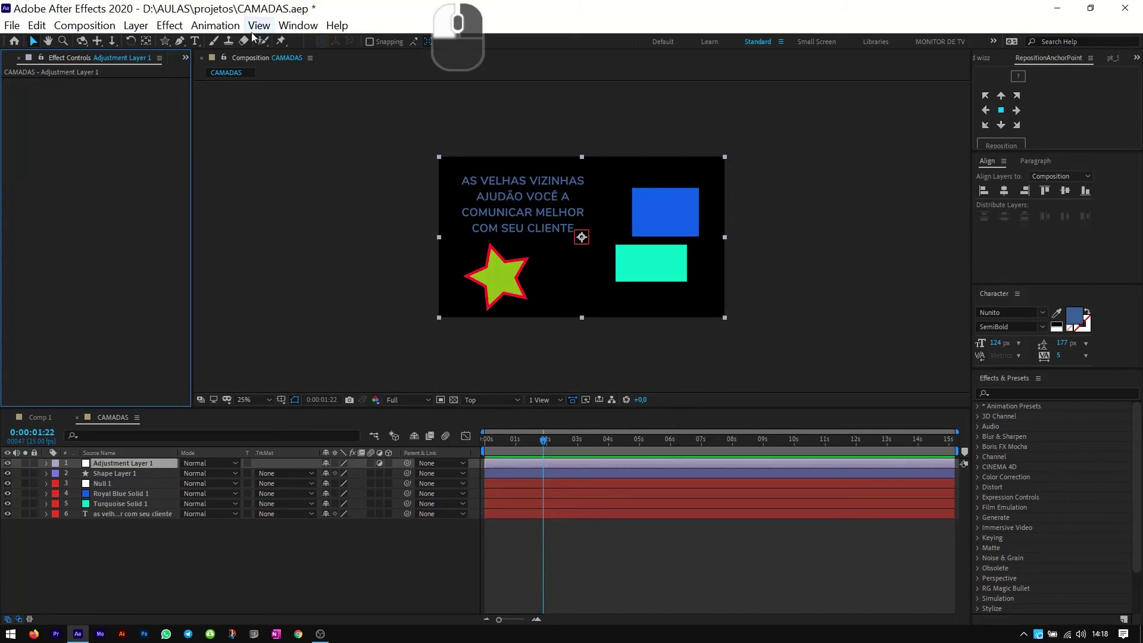
- Apply the Generate category's Fill effect to Adjustment Layer 1
left_click(171, 26)
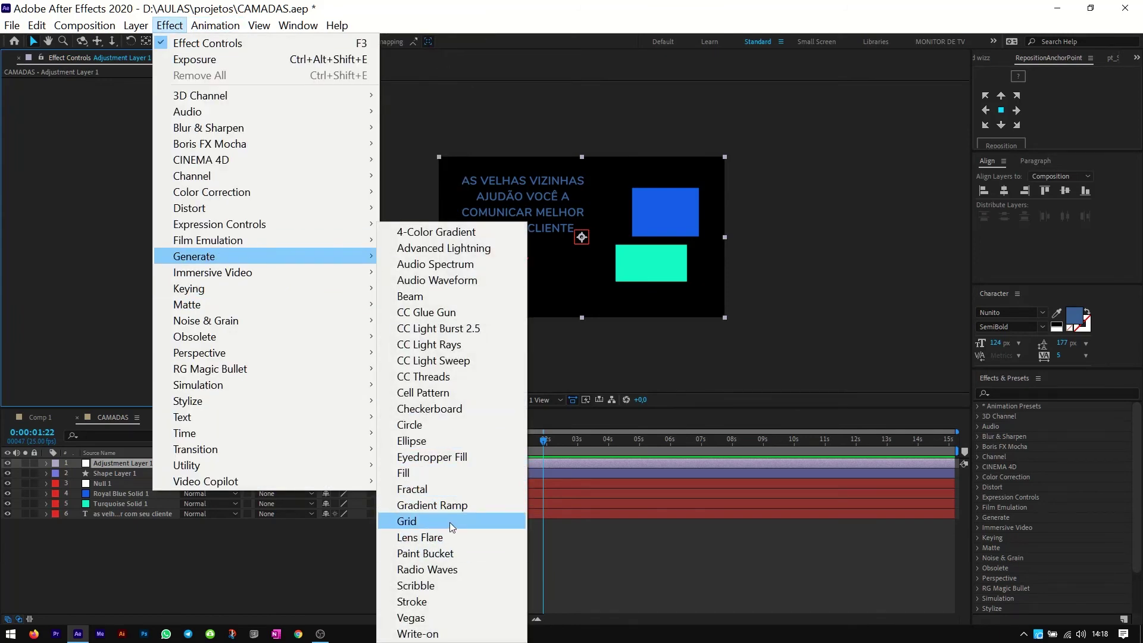
left_click(467, 473)
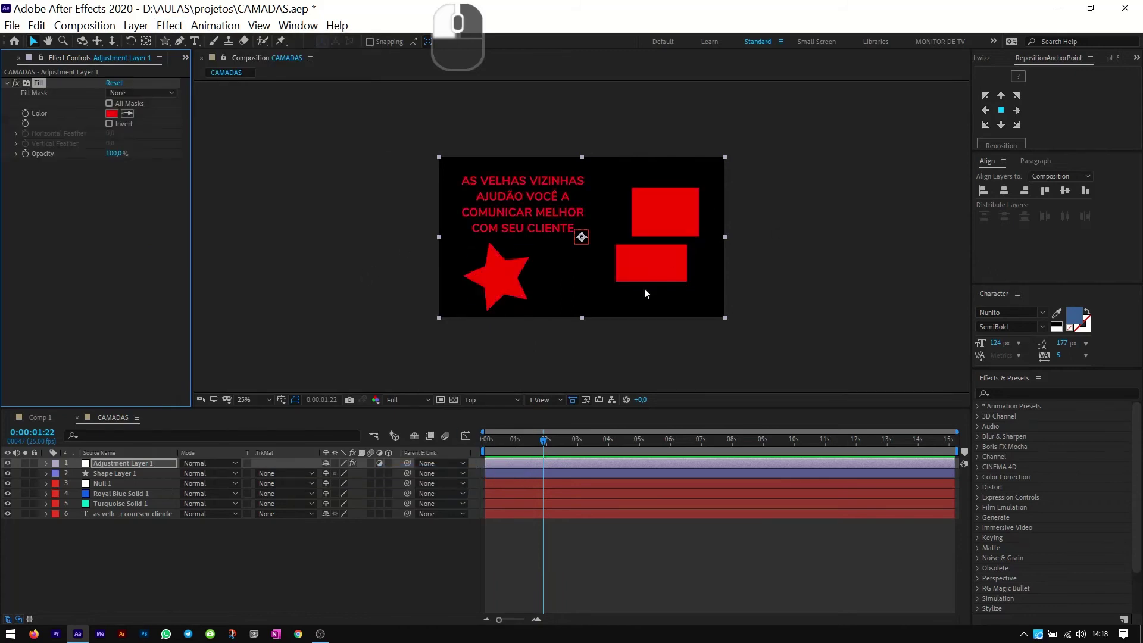
- Preview purple, magenta and yellow as the Fill effect's color and discard the color change
left_click(112, 114)
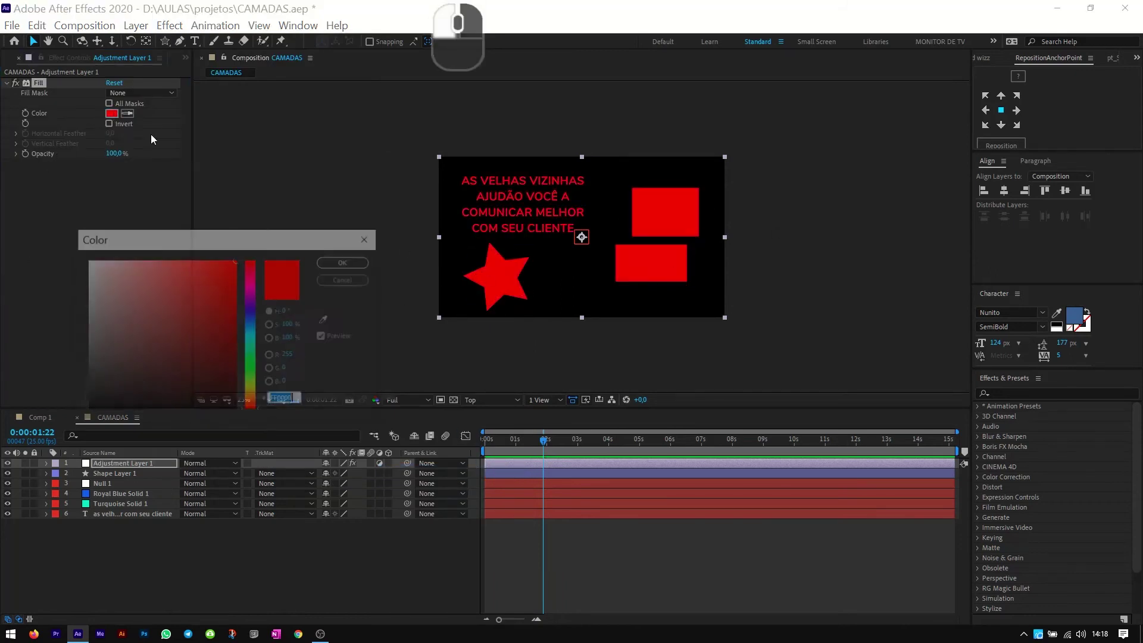
left_click(249, 310)
left_click(204, 293)
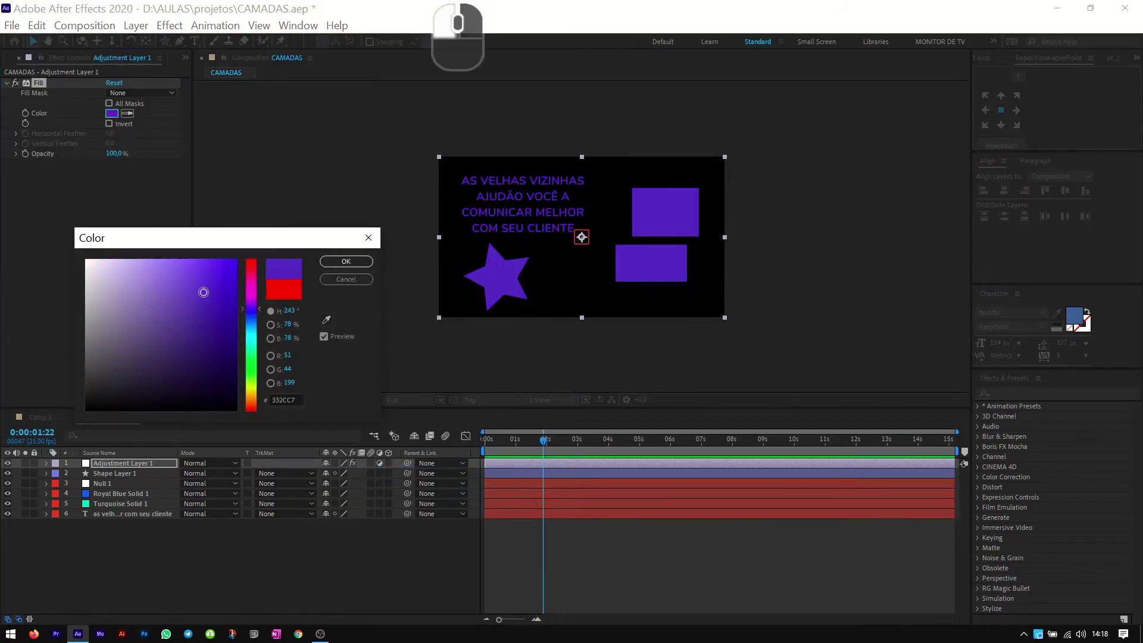
left_click_drag(196, 294, 205, 256)
left_click(254, 291)
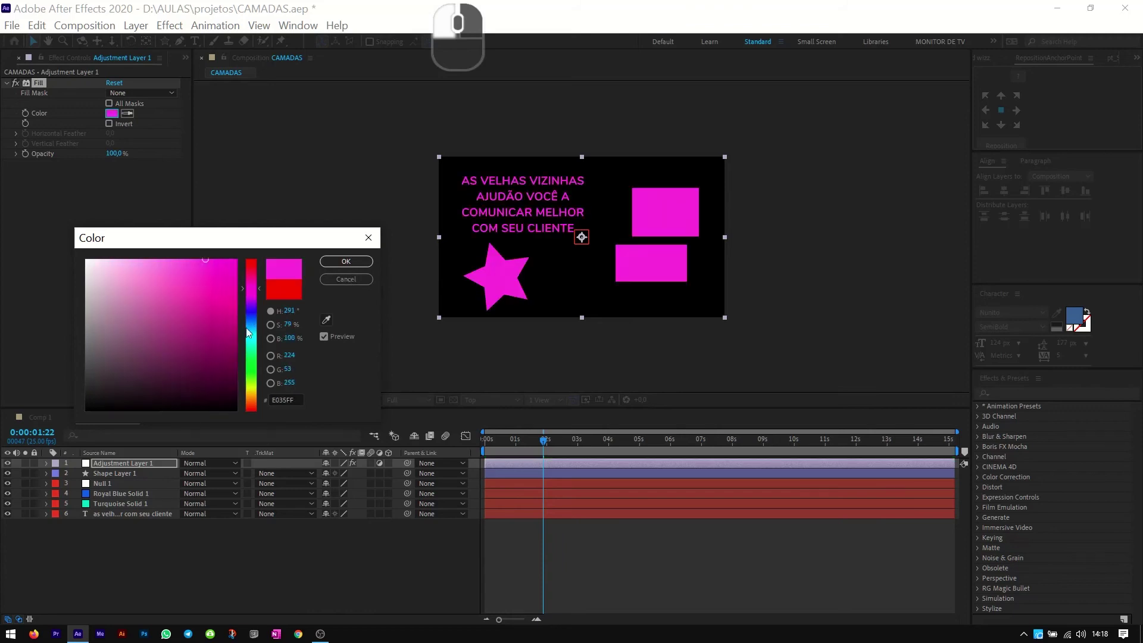
left_click(253, 388)
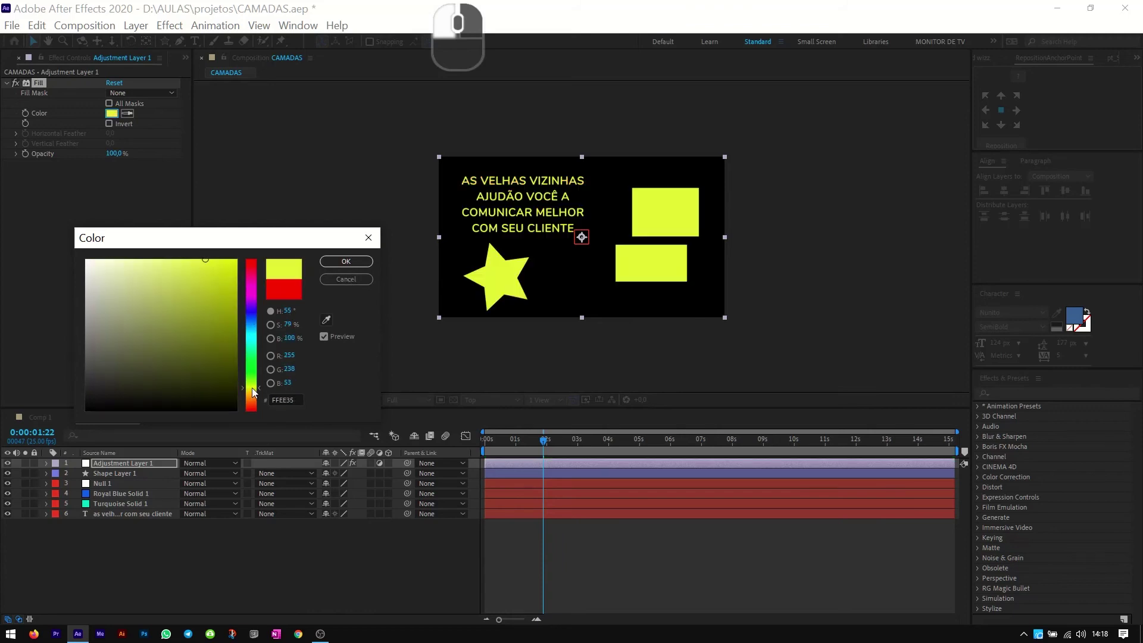
left_click(346, 279)
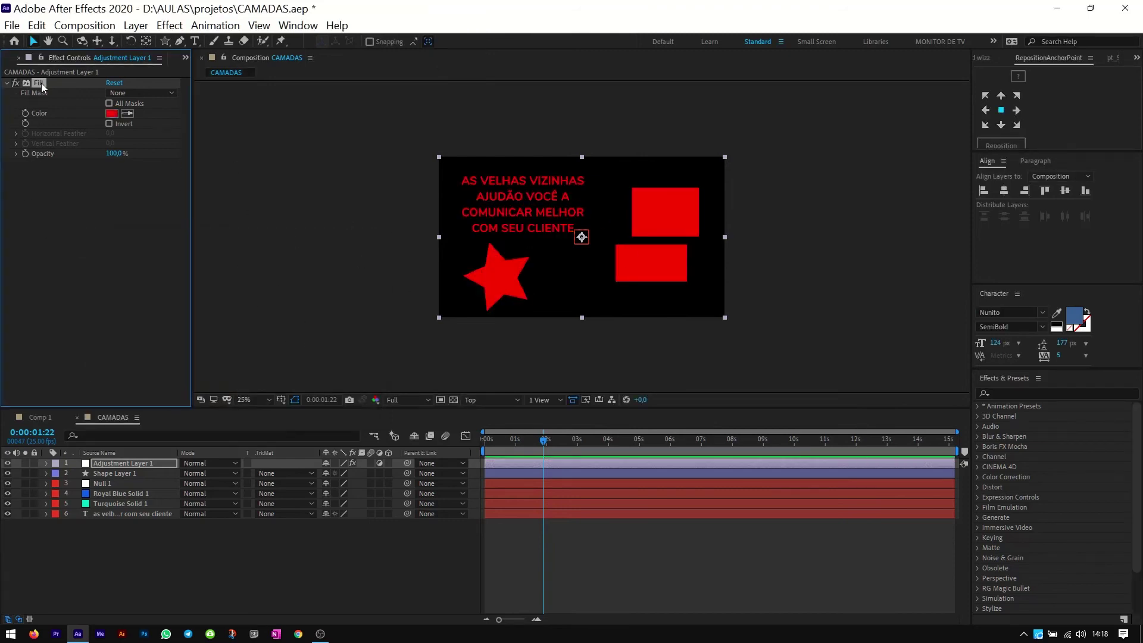
- Move Adjustment Layer 1 directly below Royal Blue Solid 1, and on to the bottom of the layer stack
left_click(129, 346)
left_click_drag(135, 466, 116, 503)
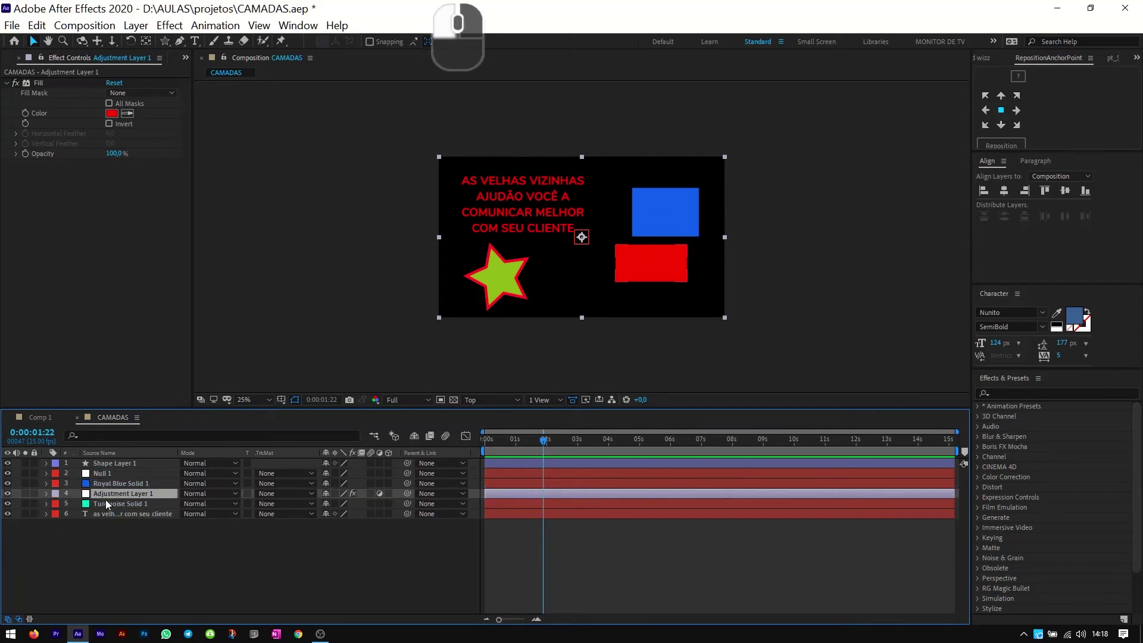
left_click_drag(103, 496, 110, 527)
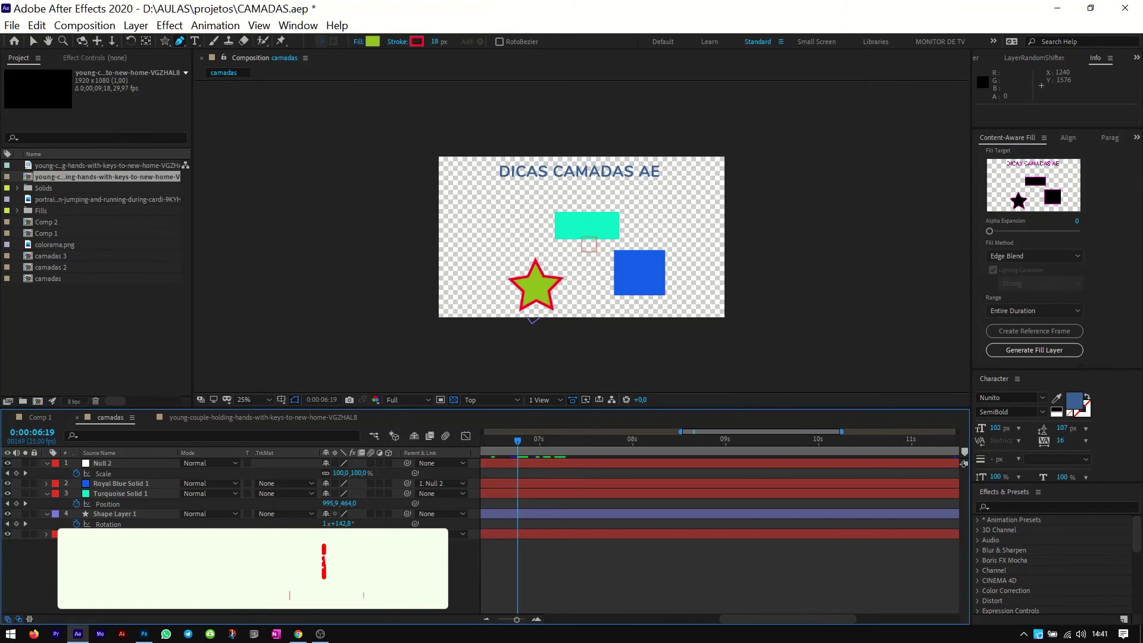
- Open the Content-Aware Fill settings for a new layer in the camadas composition and magnify the Fill Target preview
right_click(367, 573)
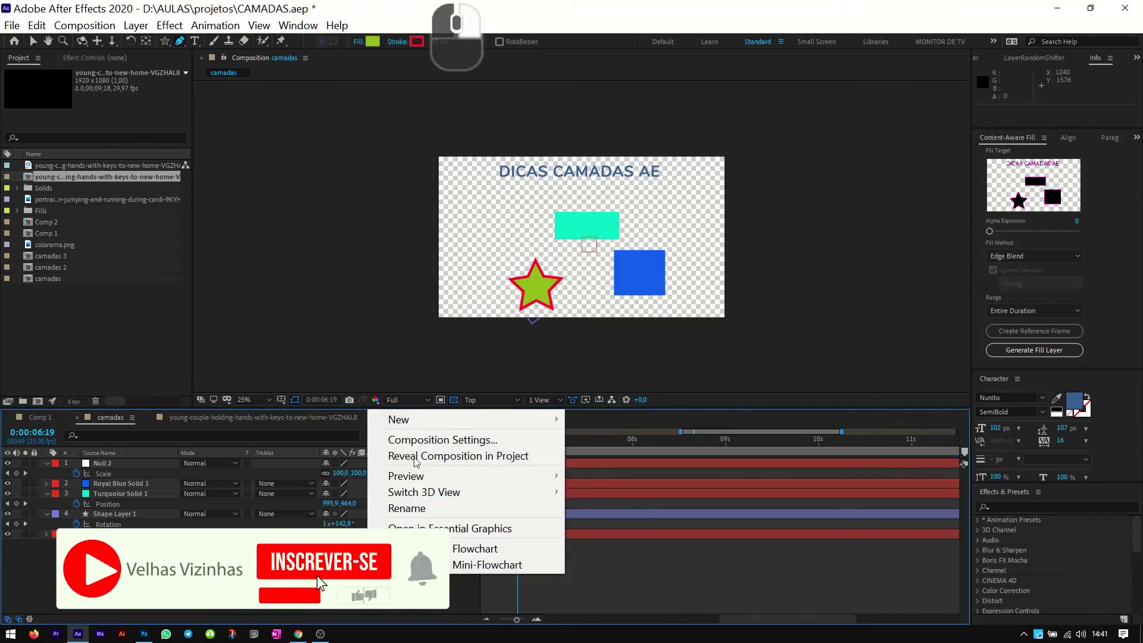
mouse_move(449, 429)
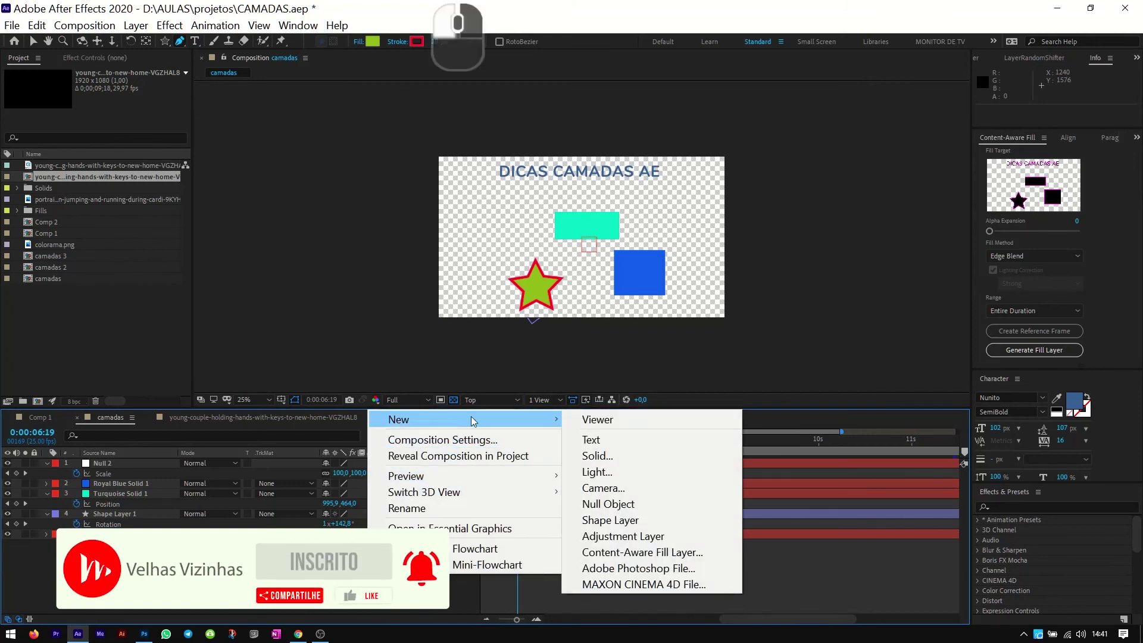
left_click(653, 558)
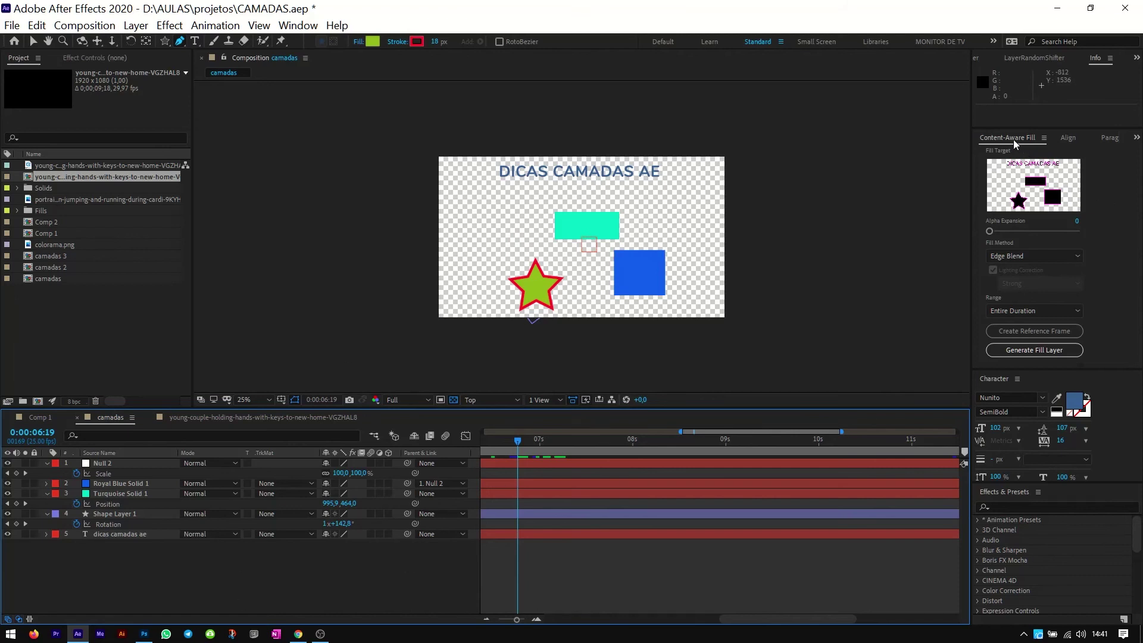
key("super")
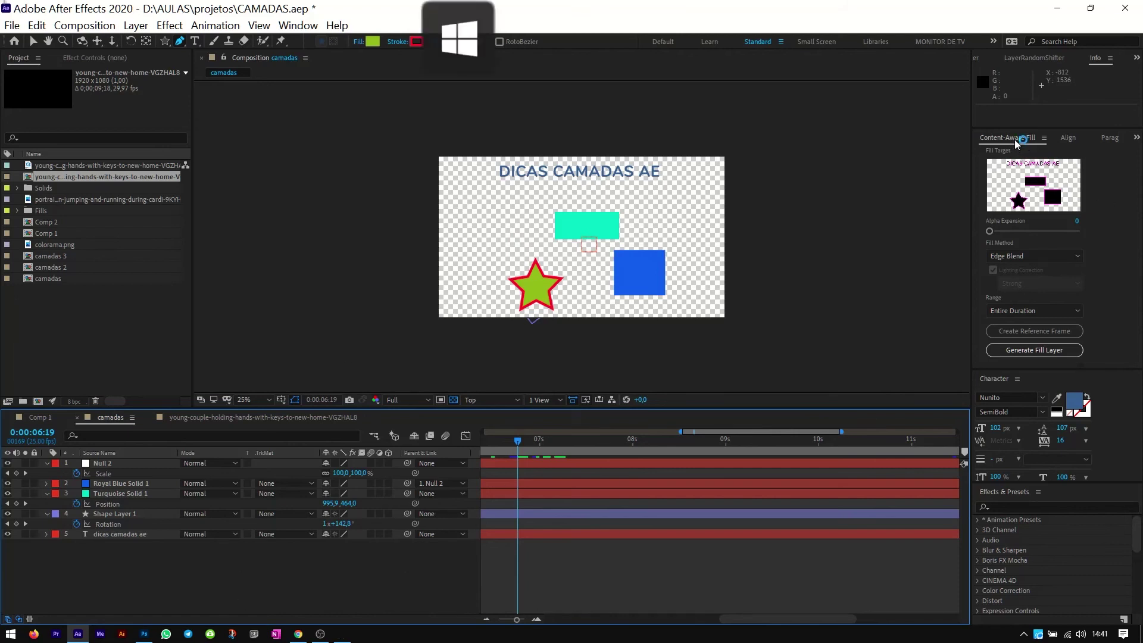
key("super+plus")
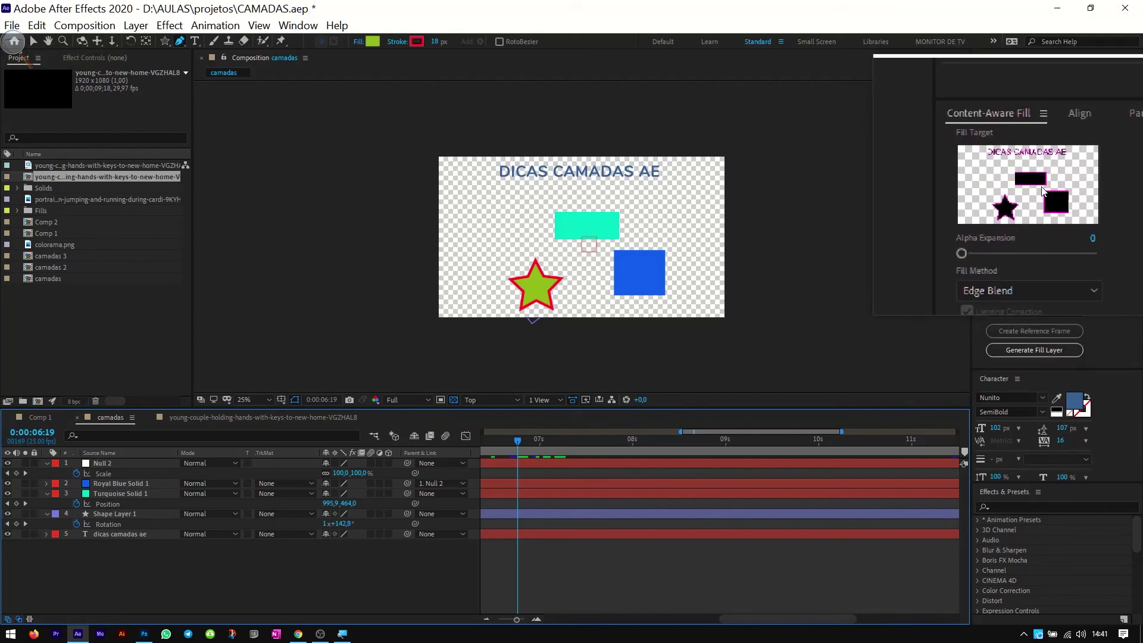
key("super+Escape")
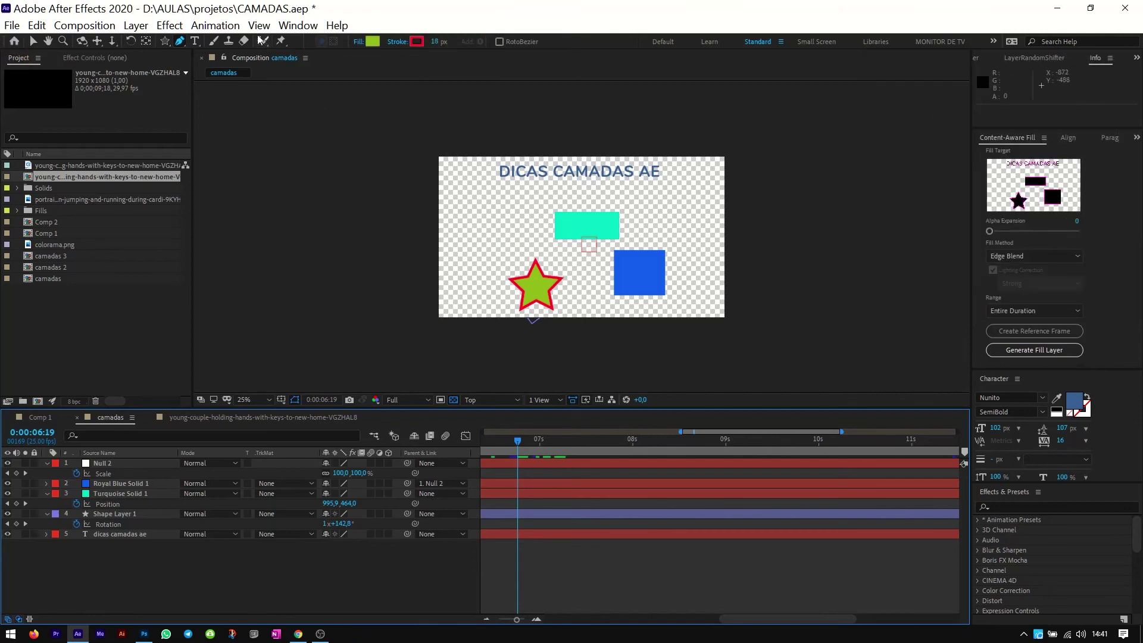
left_click(1072, 353)
- Preview the animation of the camadas composition from its first frame with the entire duration shown in the timeline
left_click_drag(680, 432, 353, 453)
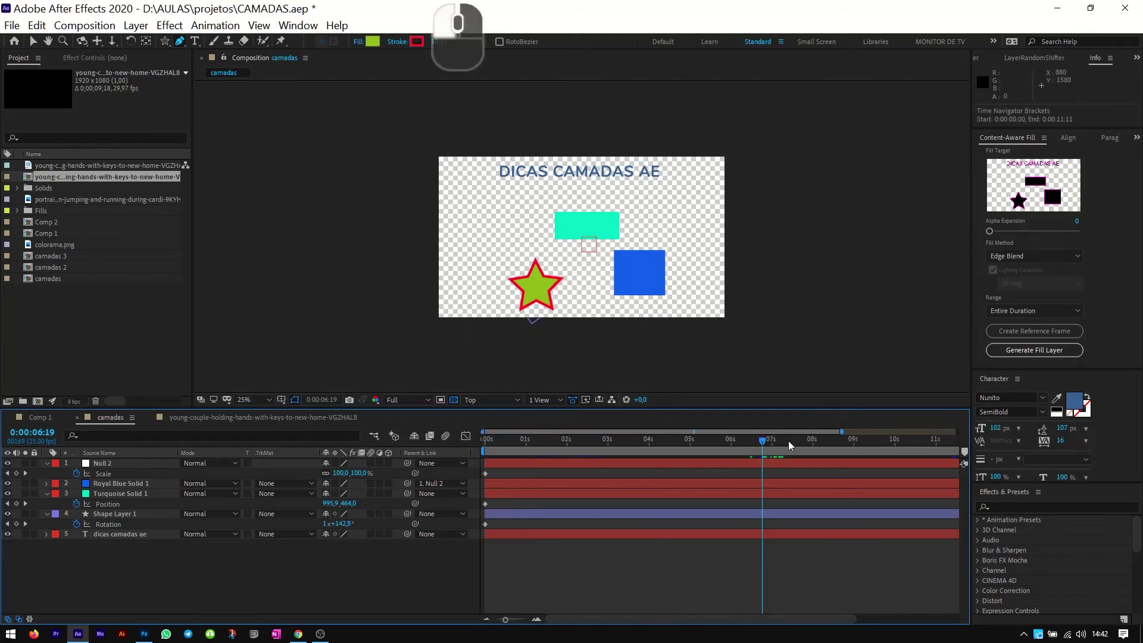
left_click_drag(842, 432, 957, 432)
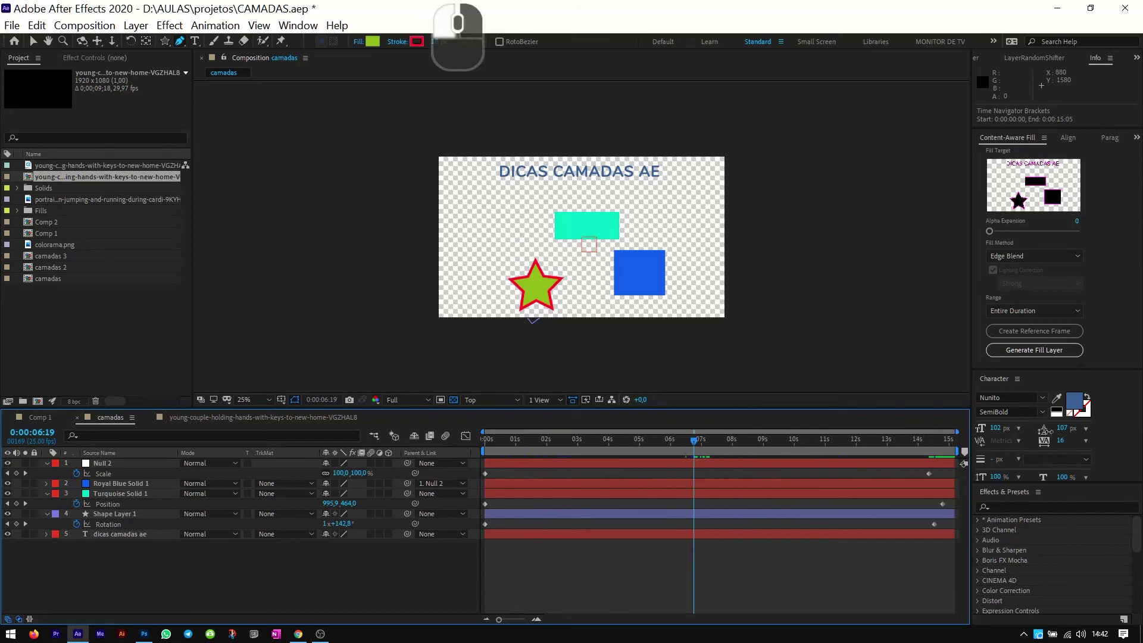
left_click_drag(599, 438, 484, 441)
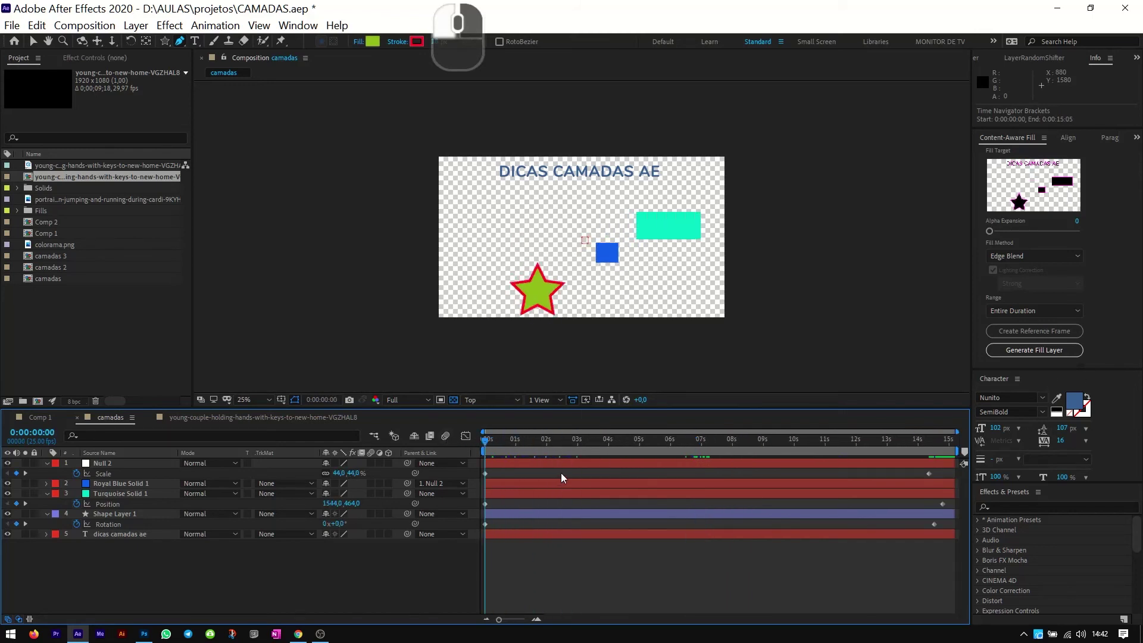
key("space")
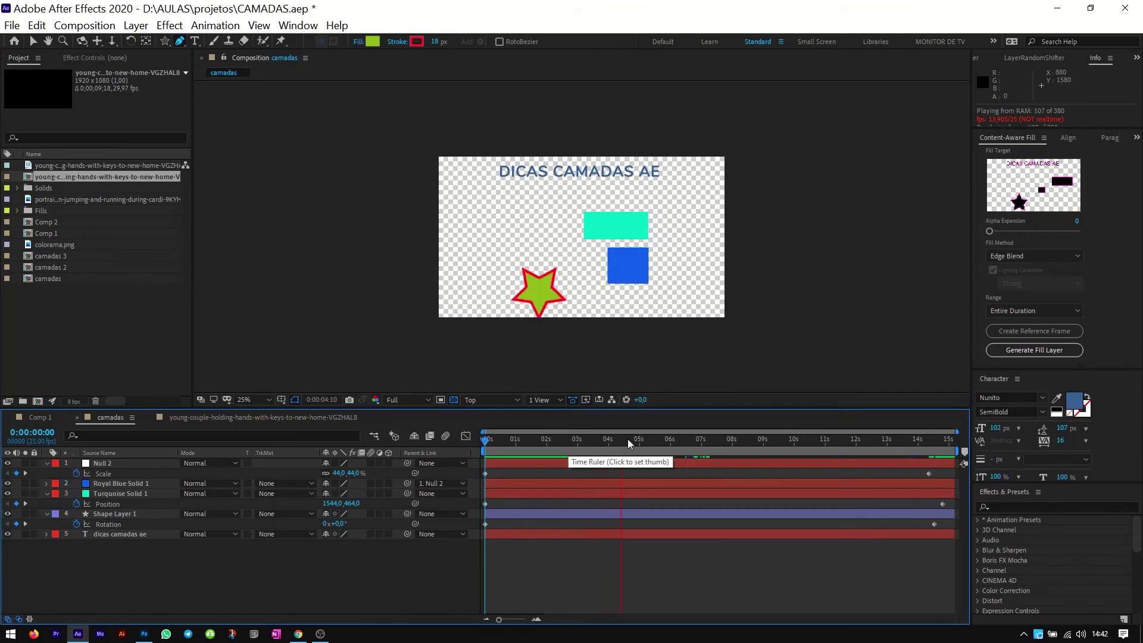
key("space")
- Create a Content-Aware Fill reference frame at time 0:00:04:24
left_click_drag(606, 438, 638, 444)
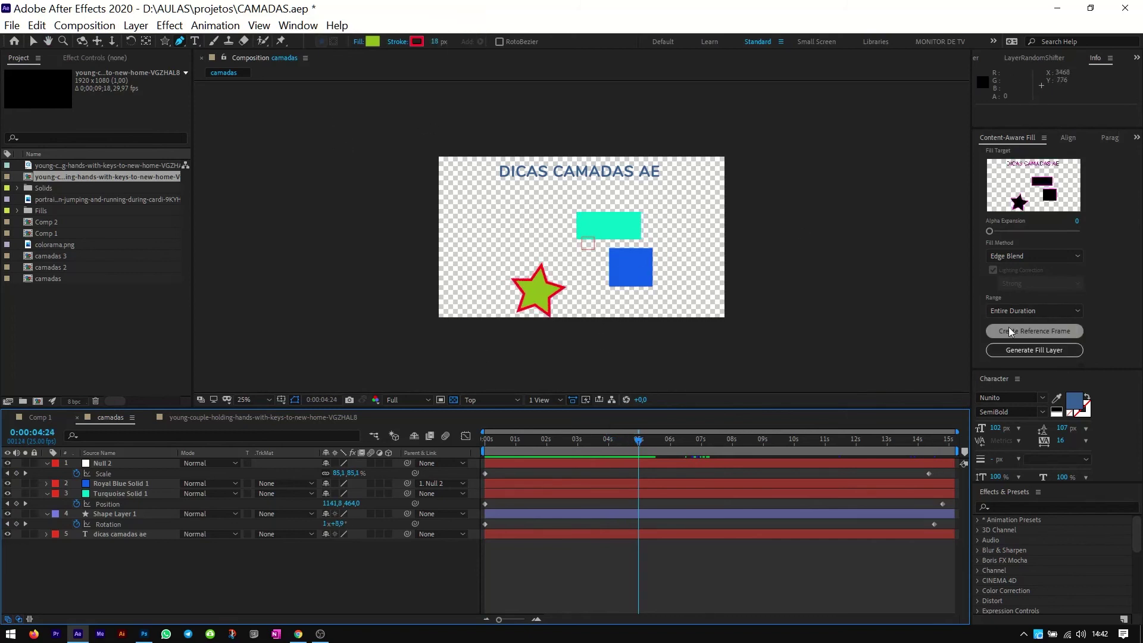
key("super+plus")
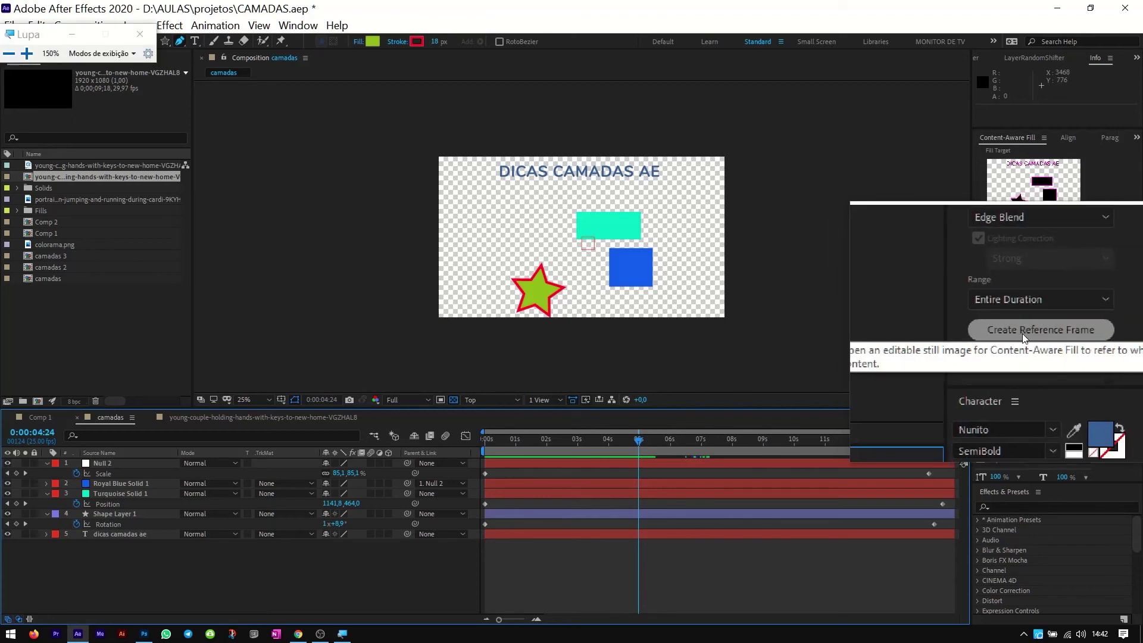
key("super+Escape")
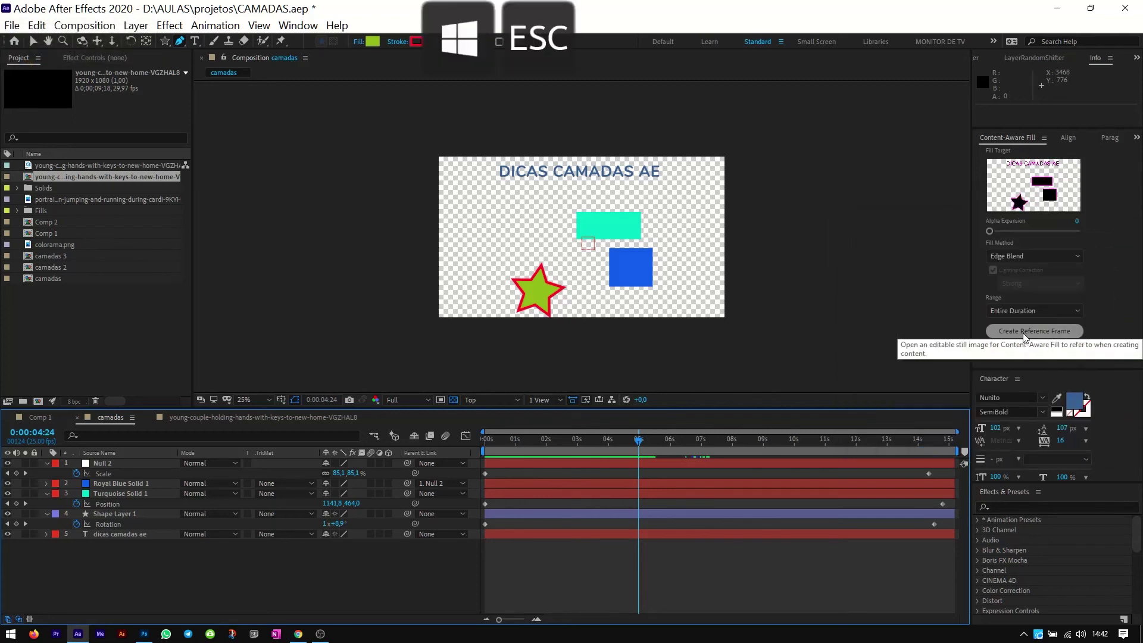
left_click(1023, 332)
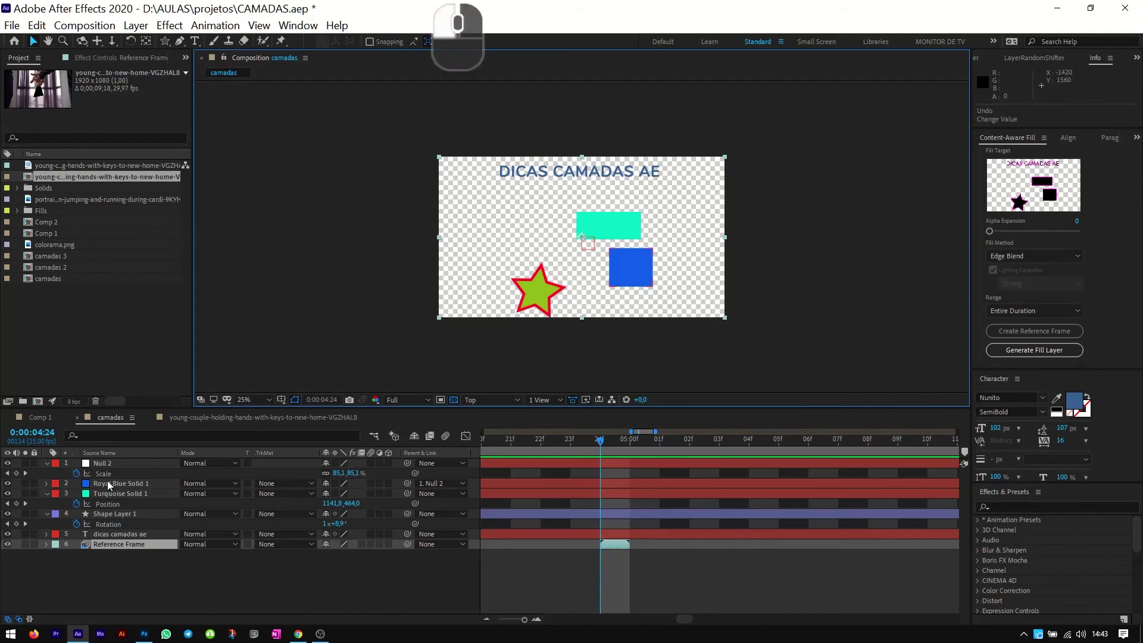
- Move the star of Shape Layer 1 to the left of its copy in the Reference Frame layer
left_click(116, 514)
left_click(130, 512)
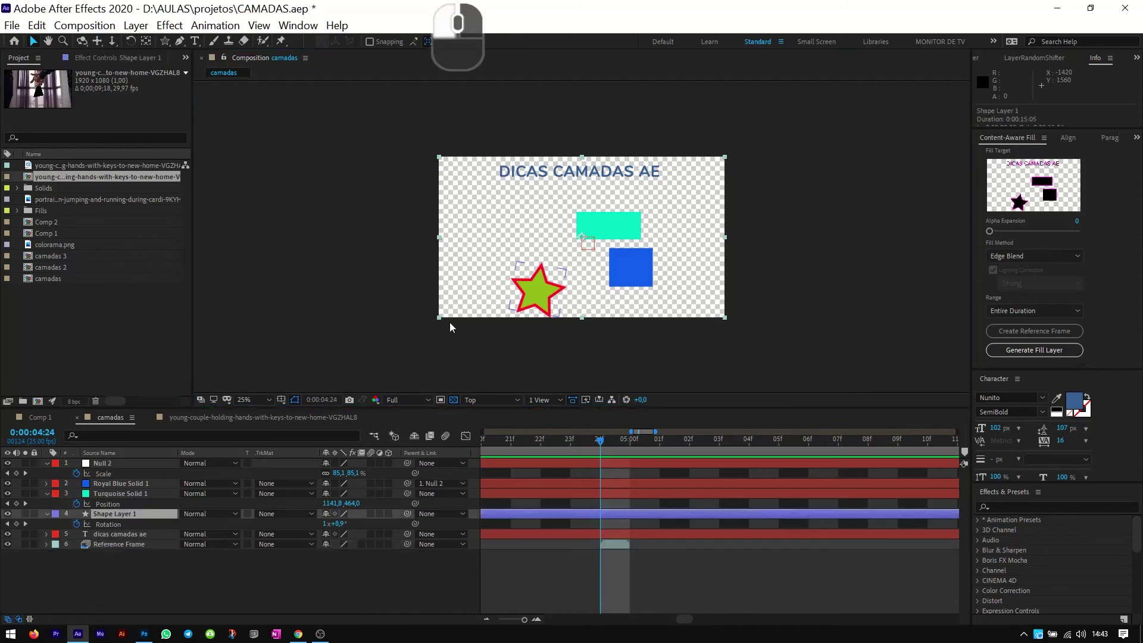
left_click_drag(544, 303, 483, 289)
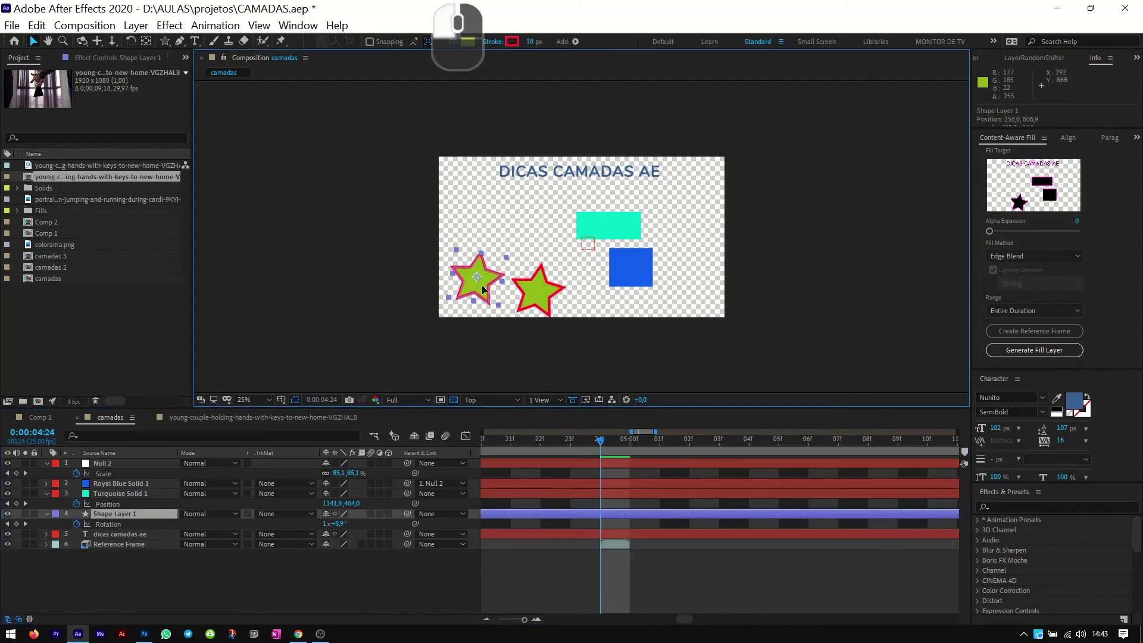
- Try to change the Reference Frame layer's timing, check the neighbouring frames and undo the layer and star changes
left_click(613, 544)
mouse_move(628, 543)
left_mouse_down()
mouse_move(655, 542)
mouse_move(611, 542)
left_mouse_up()
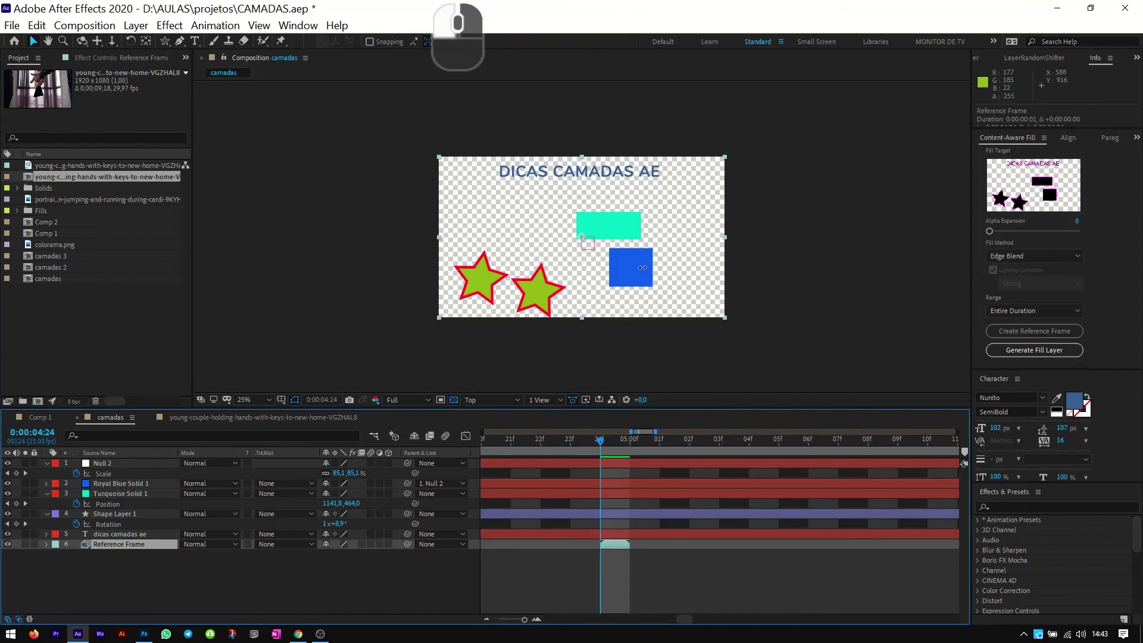
key("ctrl")
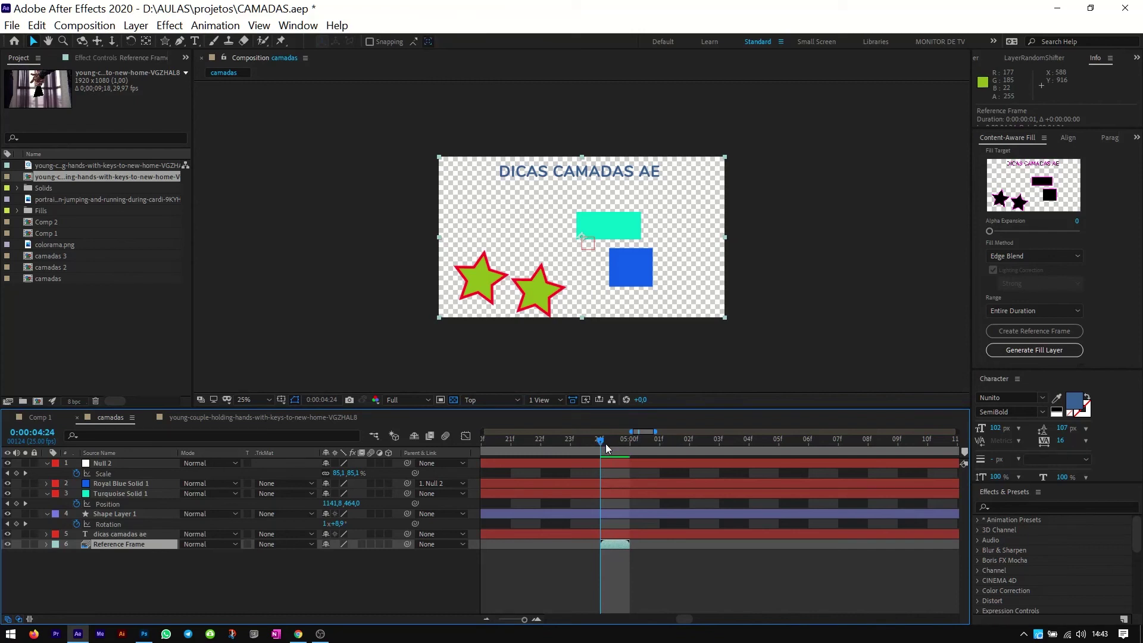
key("ctrl+z")
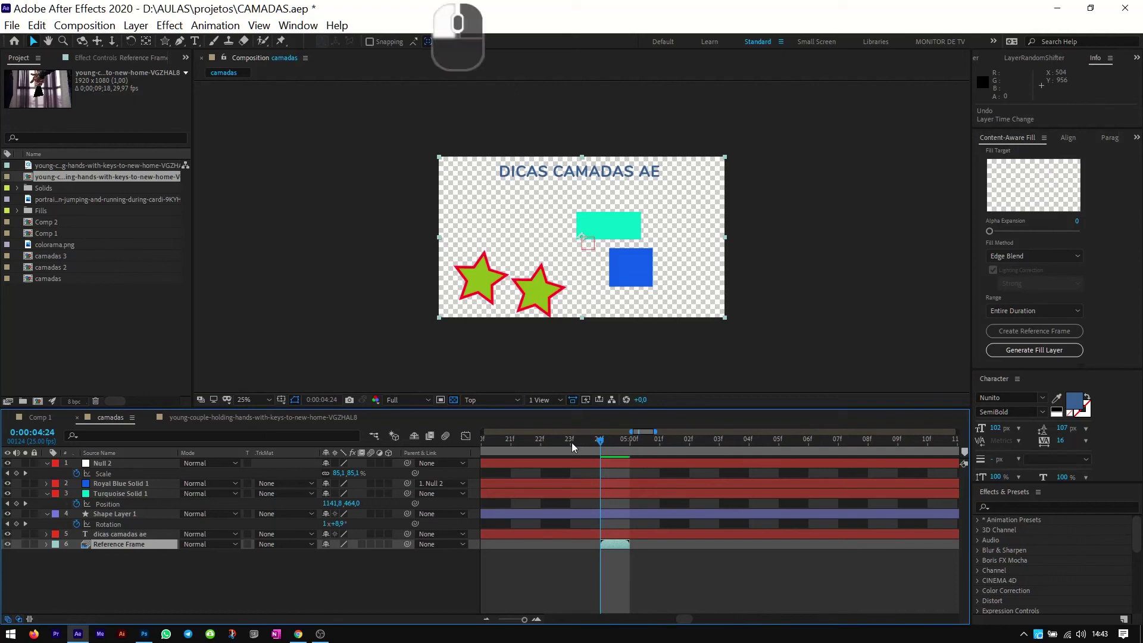
left_click(623, 440)
left_click(611, 444)
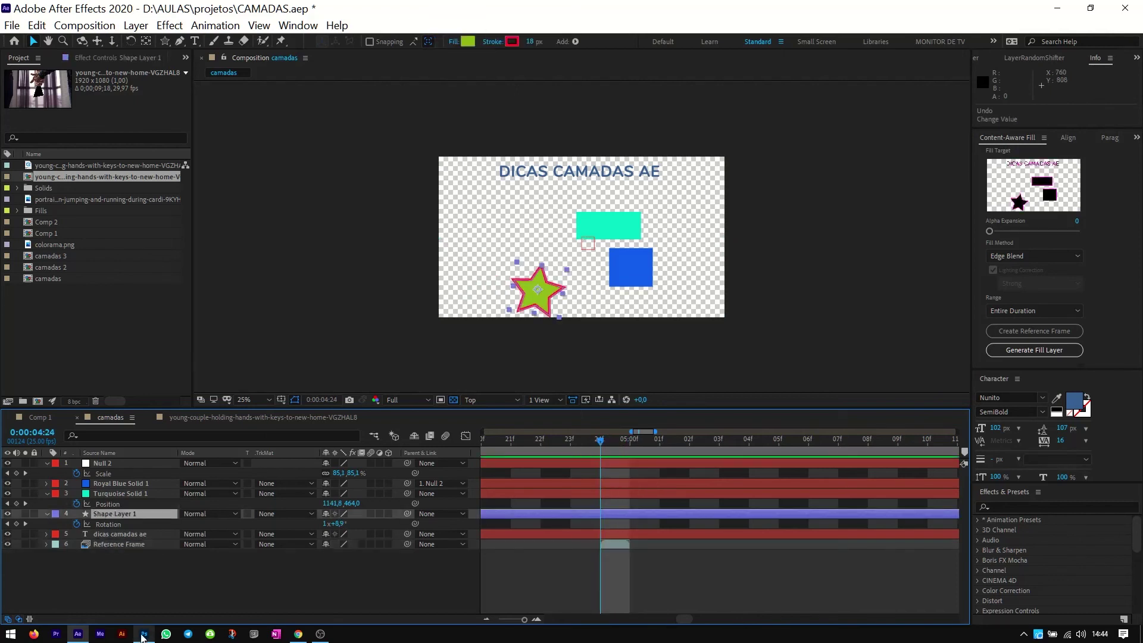
- Switch to Photoshop to look at the Reference Layer of 124.psd, and return to After Effects
left_click(143, 635)
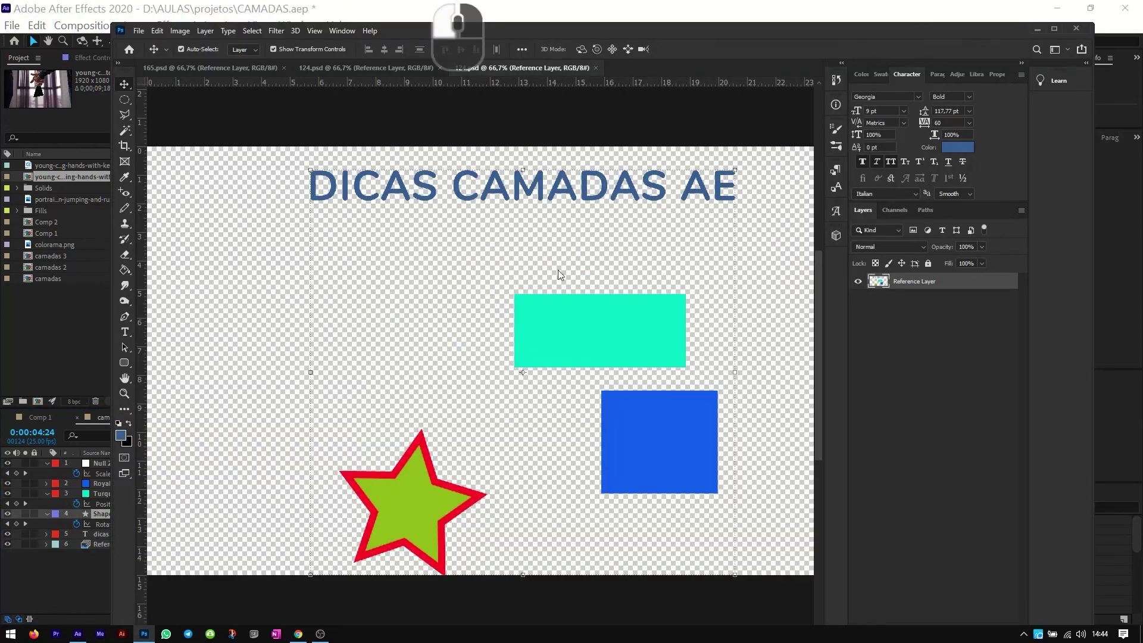
left_click(1053, 30)
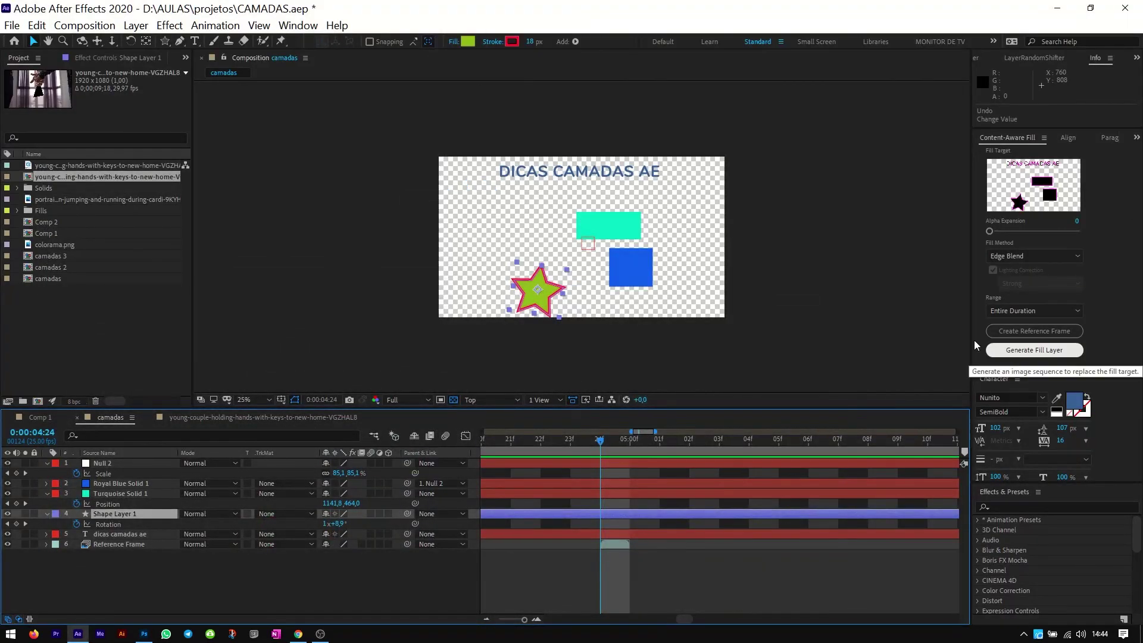
- Delete the masks from the video layer in the young-couple-holding-hands-with-keys-to-new-home composition
left_click(323, 420)
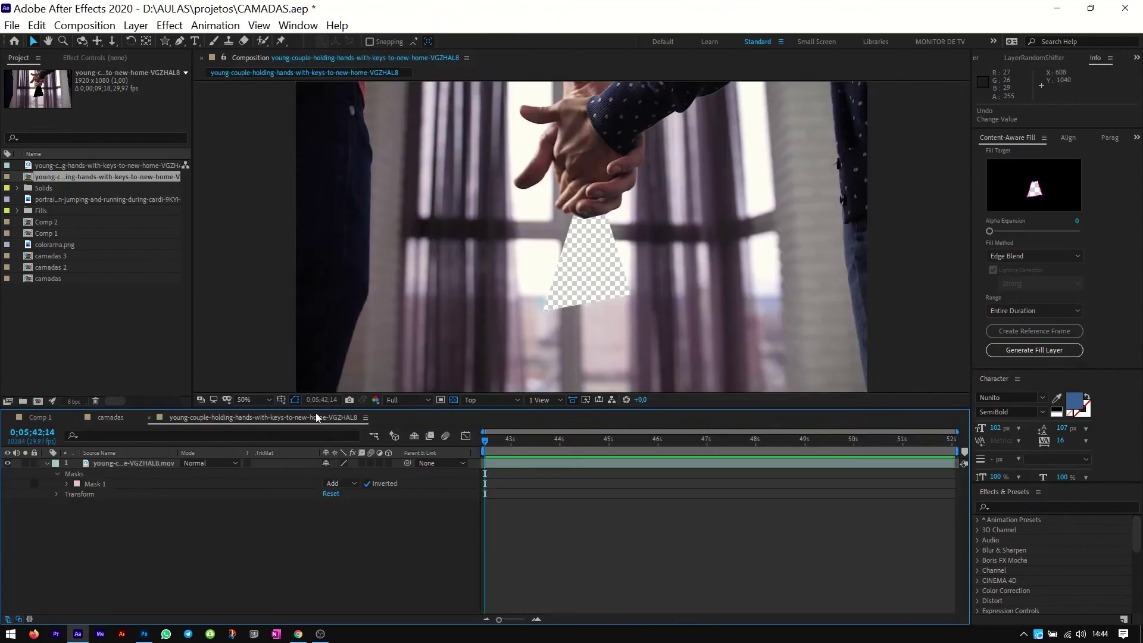
left_click(83, 475)
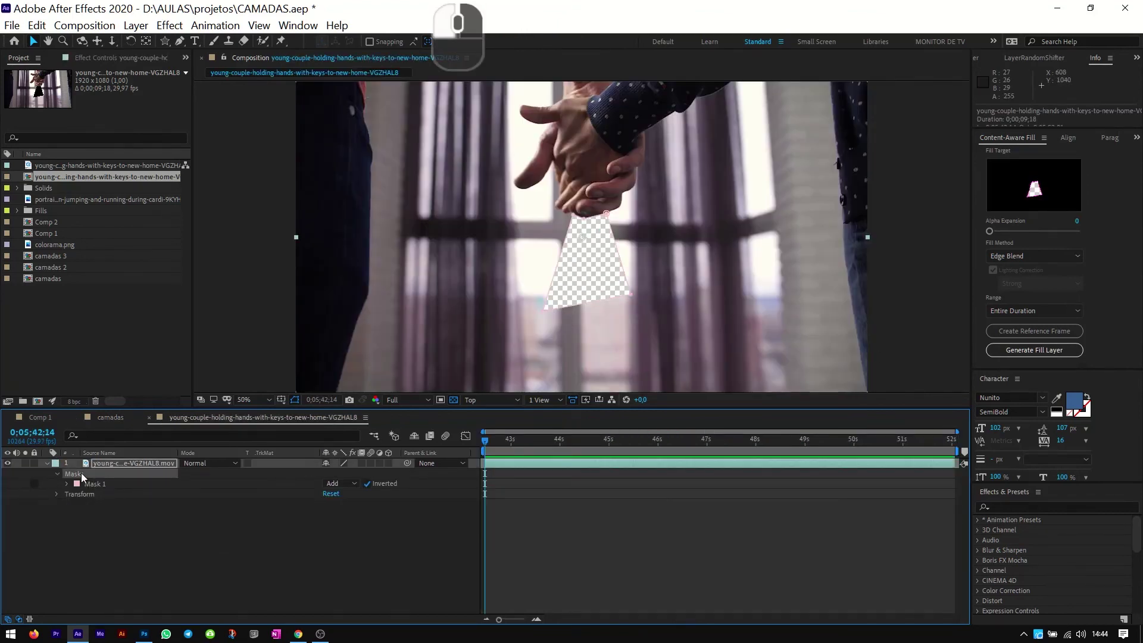
key("Delete")
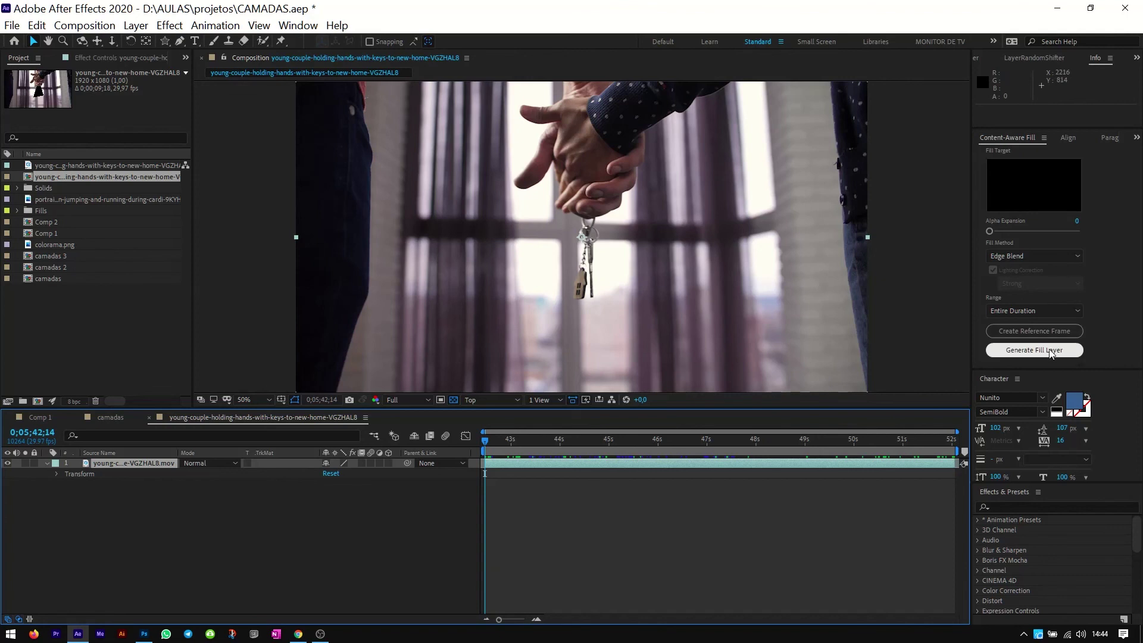
left_click(573, 253)
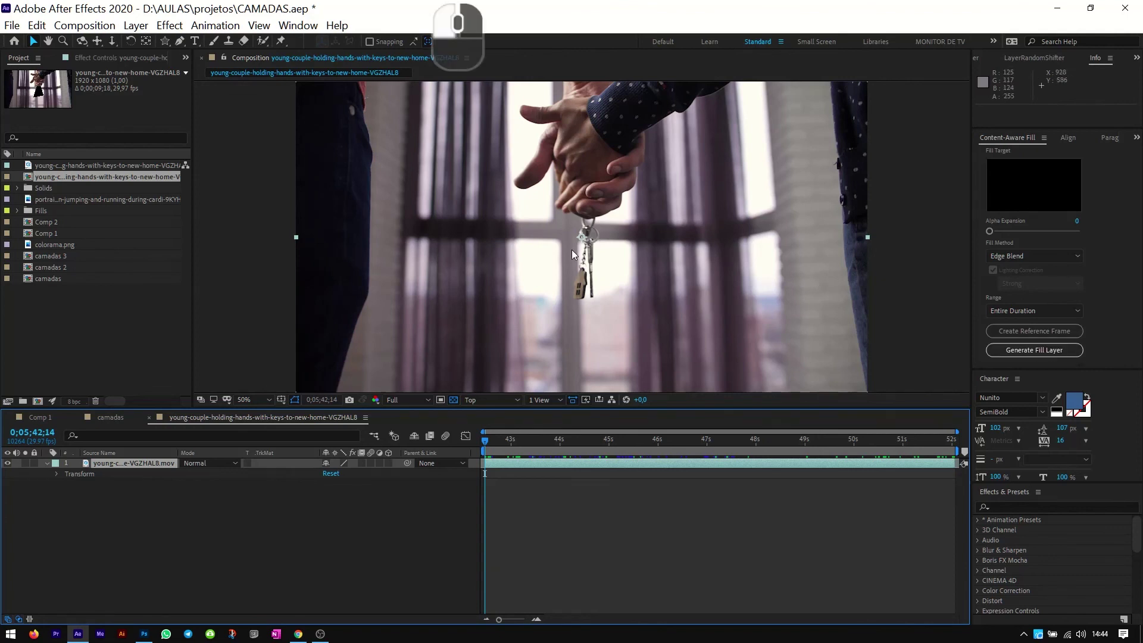
- Try deleting the Reference Frame layer from the camadas composition and undo the deletion
left_click(120, 421)
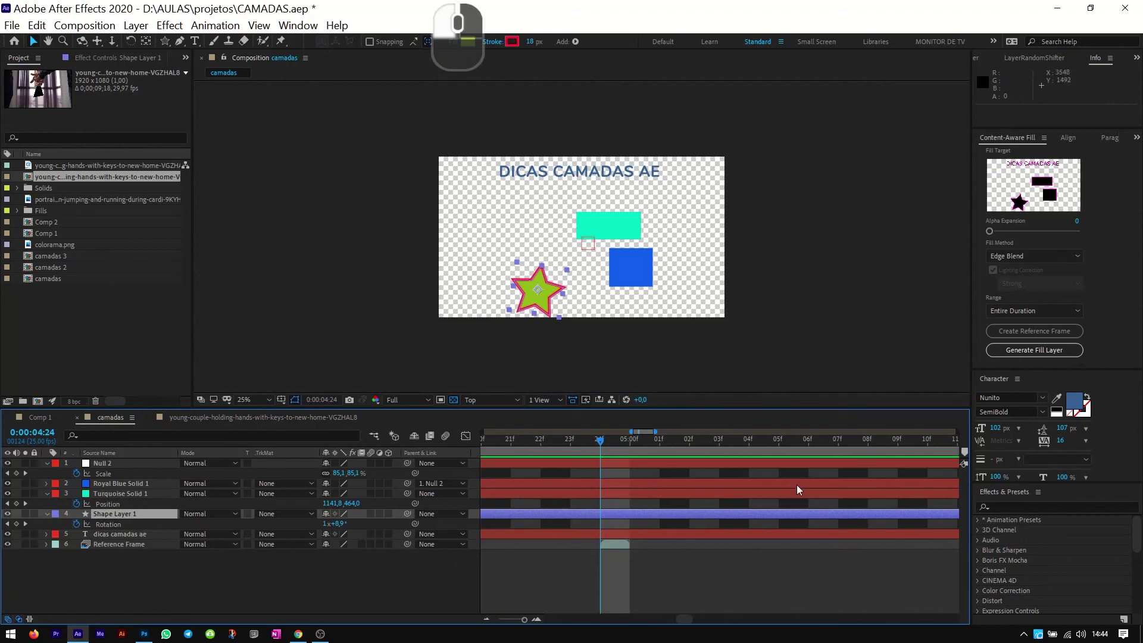
left_click(615, 541)
key("Delete")
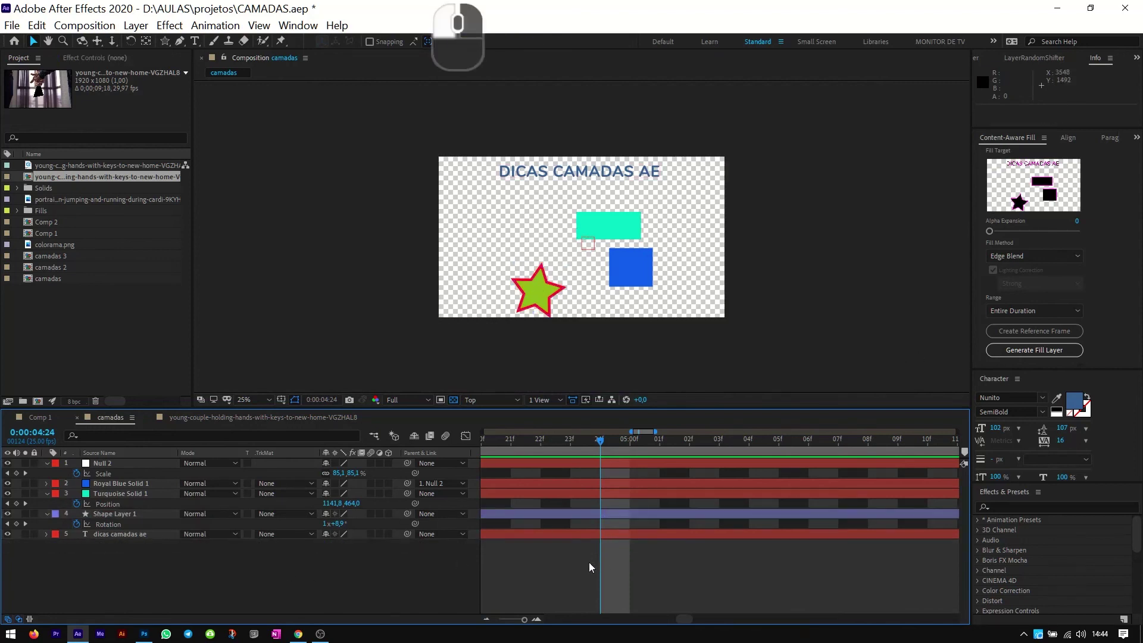
left_click(486, 619)
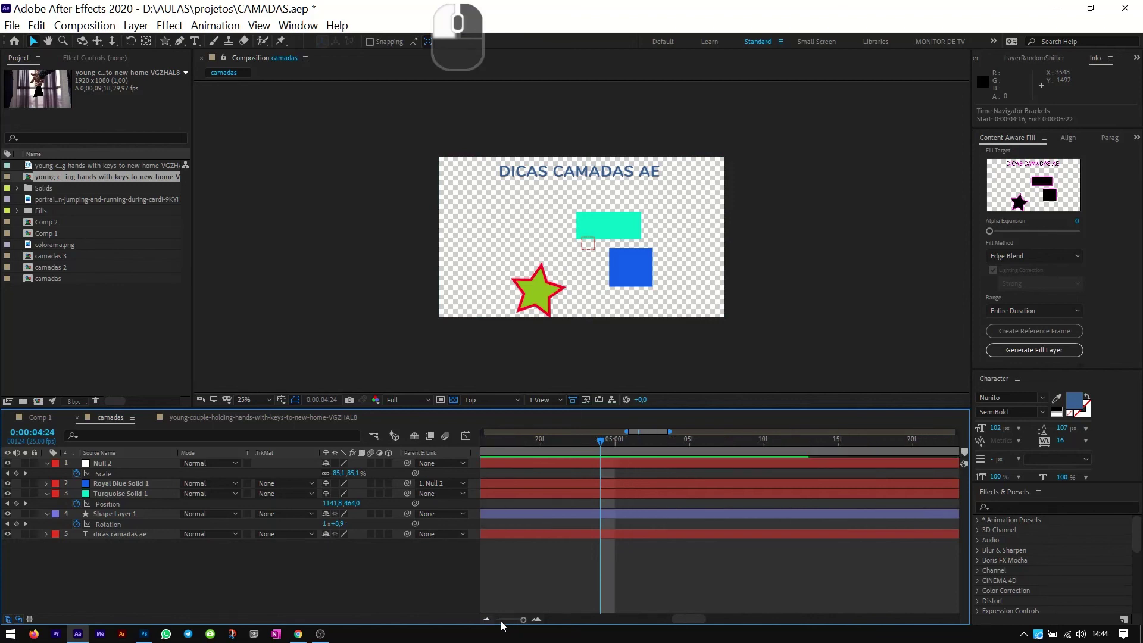
left_click_drag(509, 623, 497, 621)
key("ctrl+z")
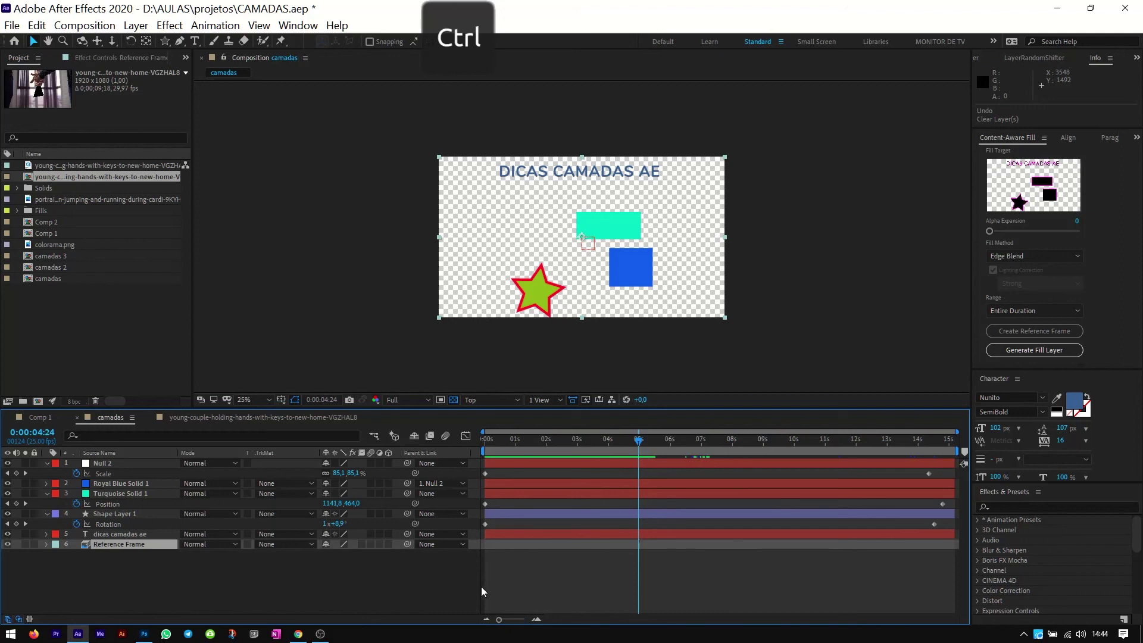
- Set the work area of the camadas composition from 0:00:04:17 to 0:00:05:12 and magnify the Reference Frame clip
scroll(631, 467, "up", 10)
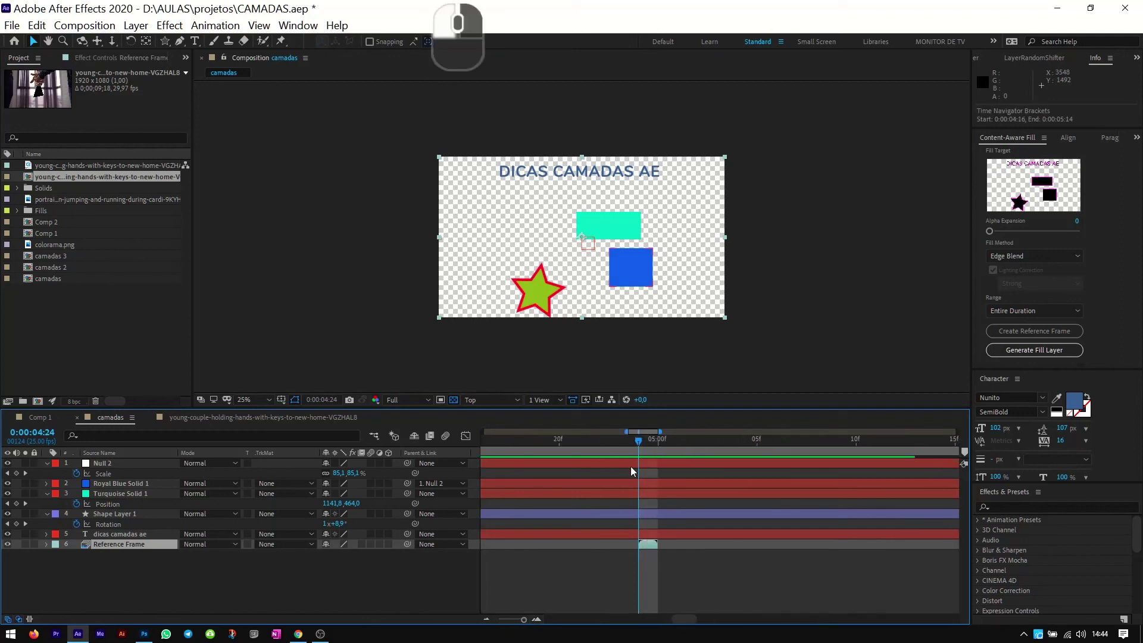
left_click(494, 449)
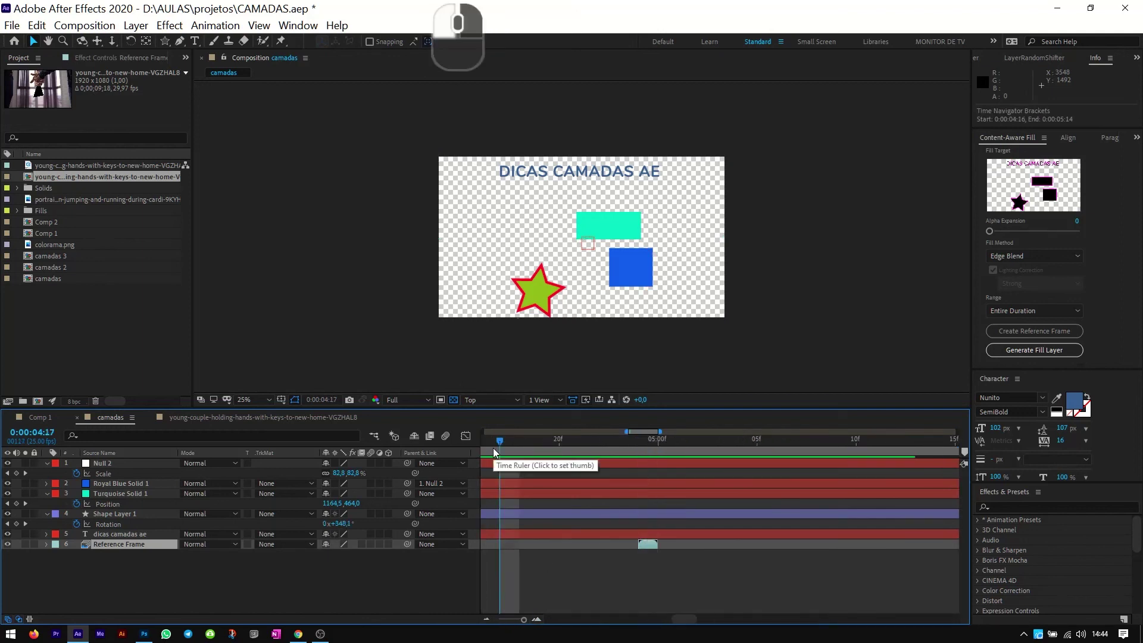
key("v")
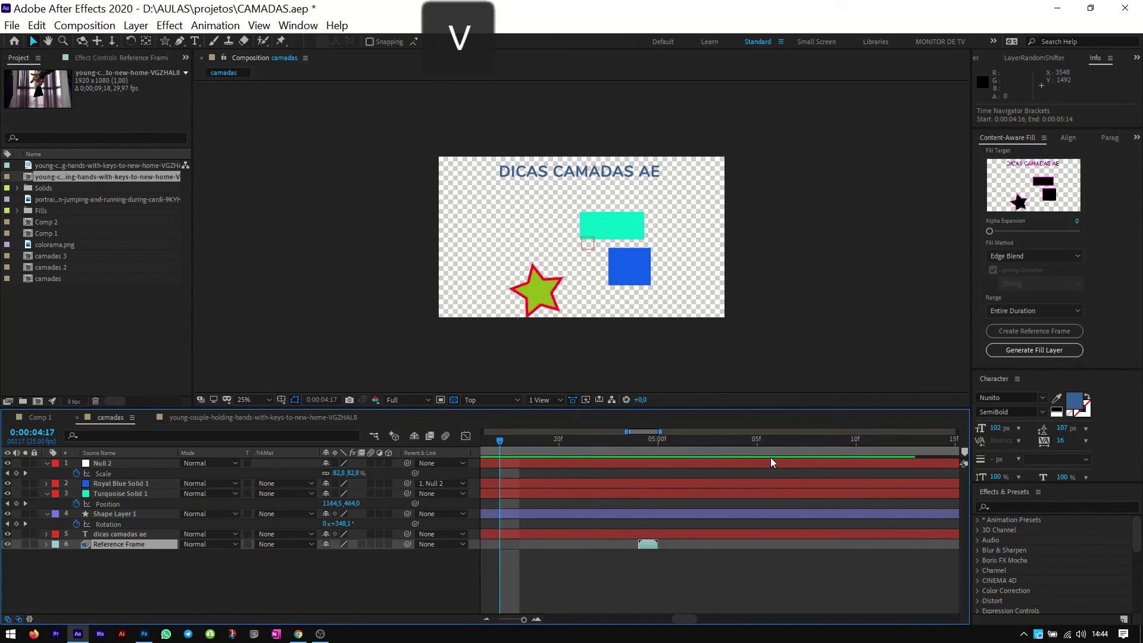
key("b")
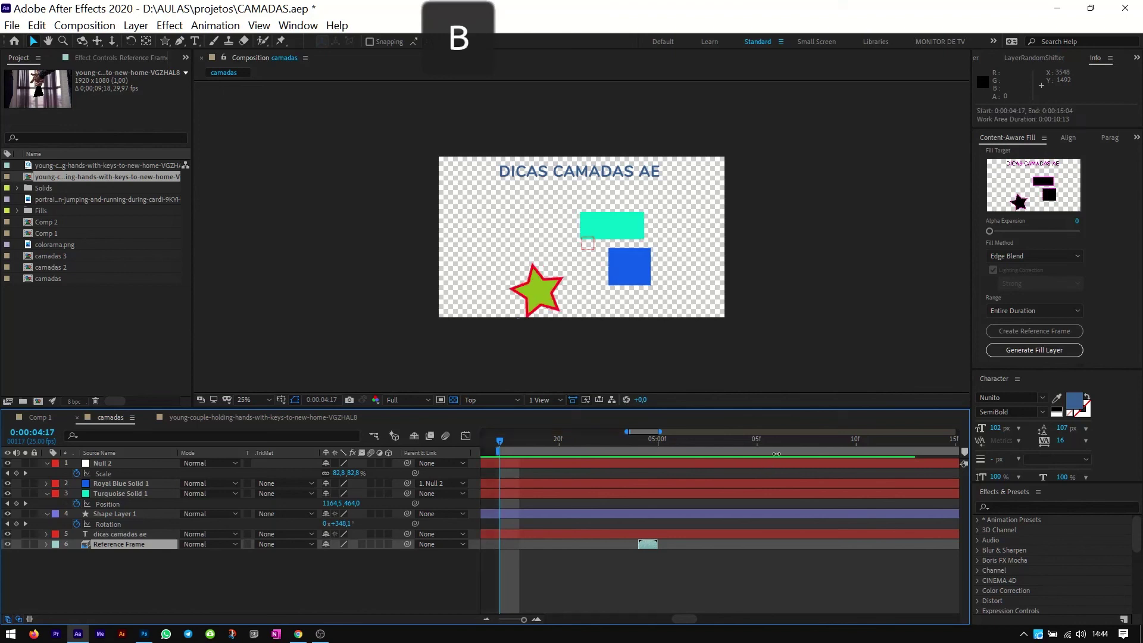
left_click(887, 442)
key("n")
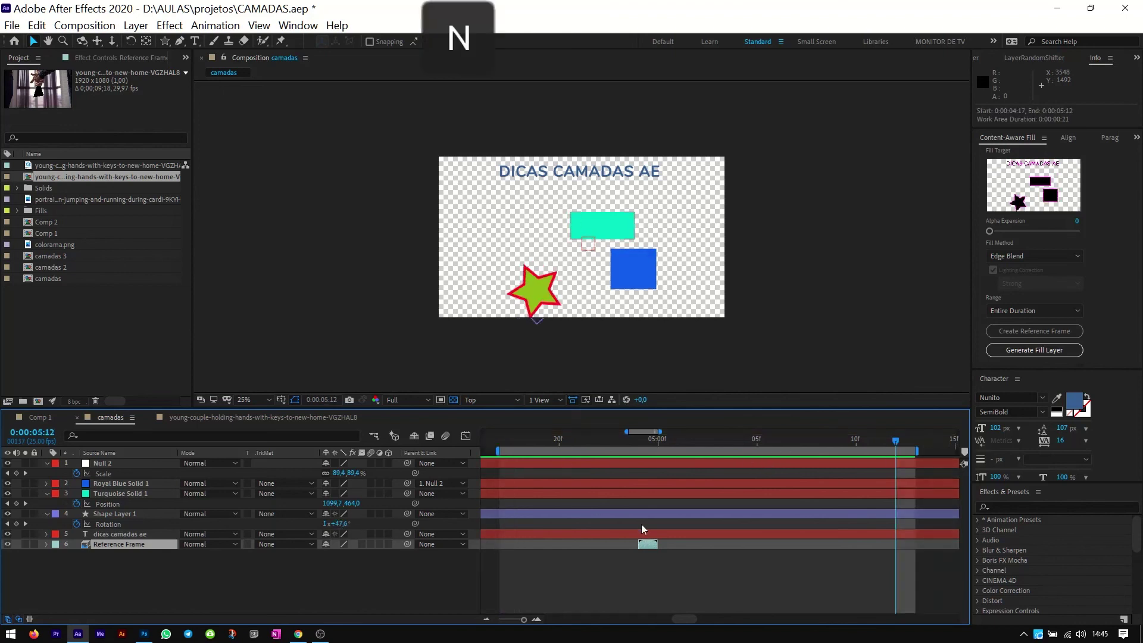
key("super")
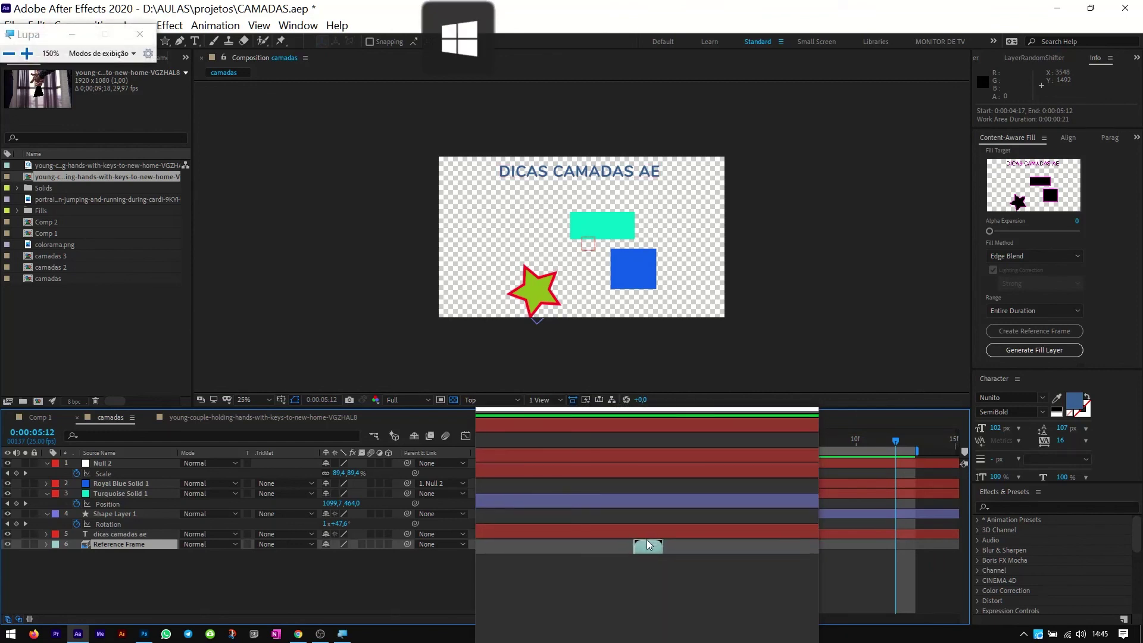
key("super+Escape")
- Move the star of Shape Layer 1 to the left, to about 516, 891, and preview the work area
left_click_drag(534, 296, 513, 295)
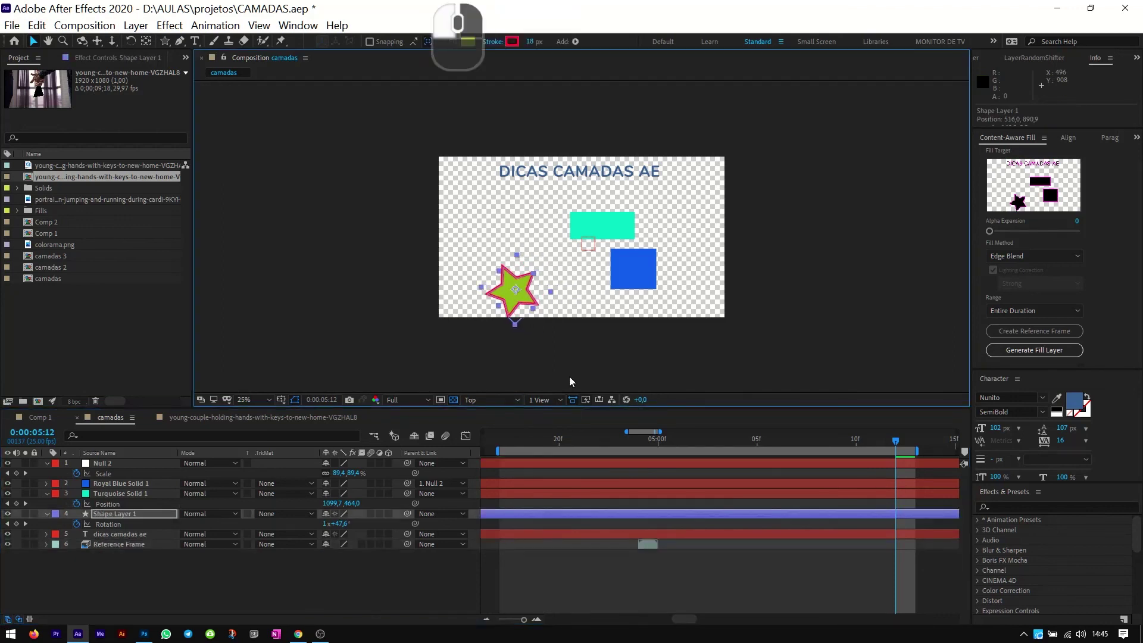
key("space")
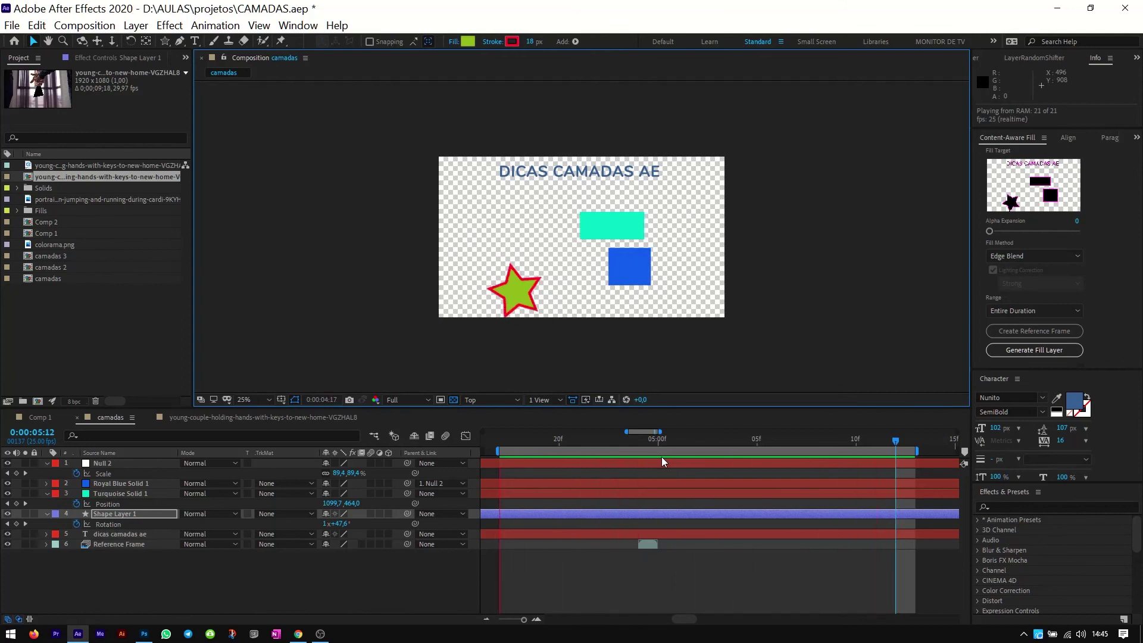
key("space")
- At 0:00:05:02, move the blue solid down-right, the turquoise solid up to about 1112, 340 and the title down-left, and preview the result
left_click(693, 440)
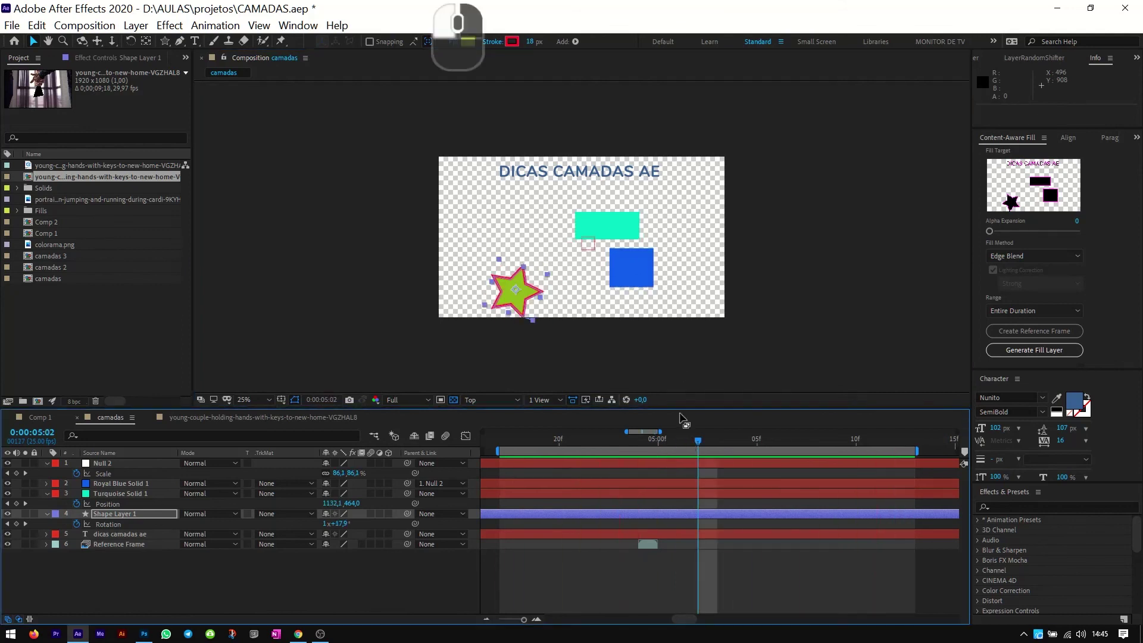
left_click_drag(640, 263, 668, 284)
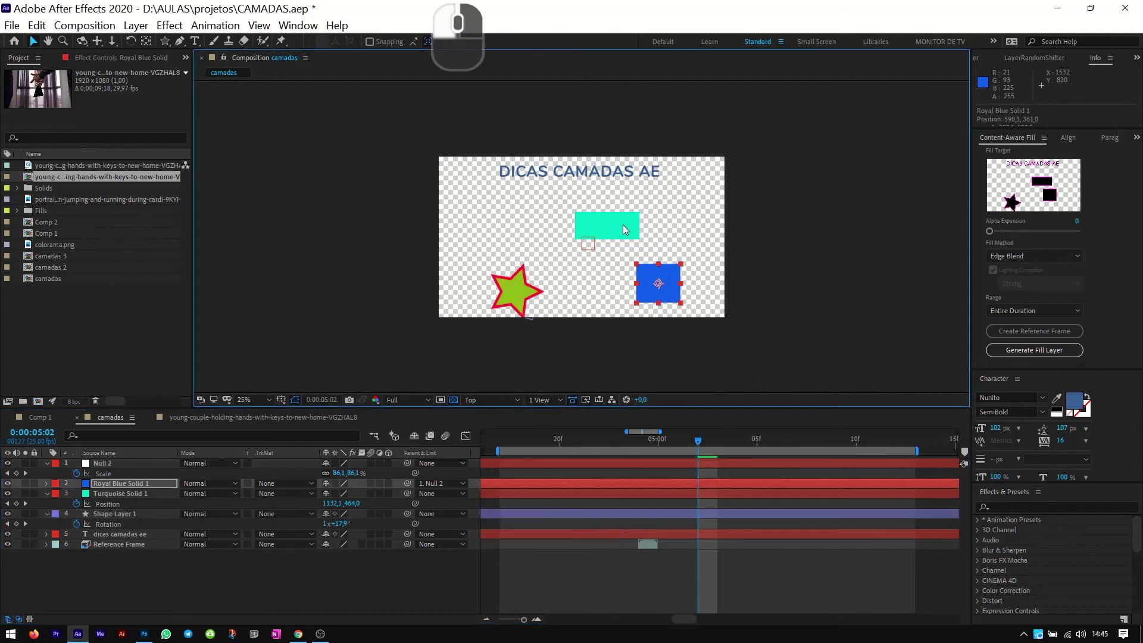
left_click_drag(623, 226, 620, 209)
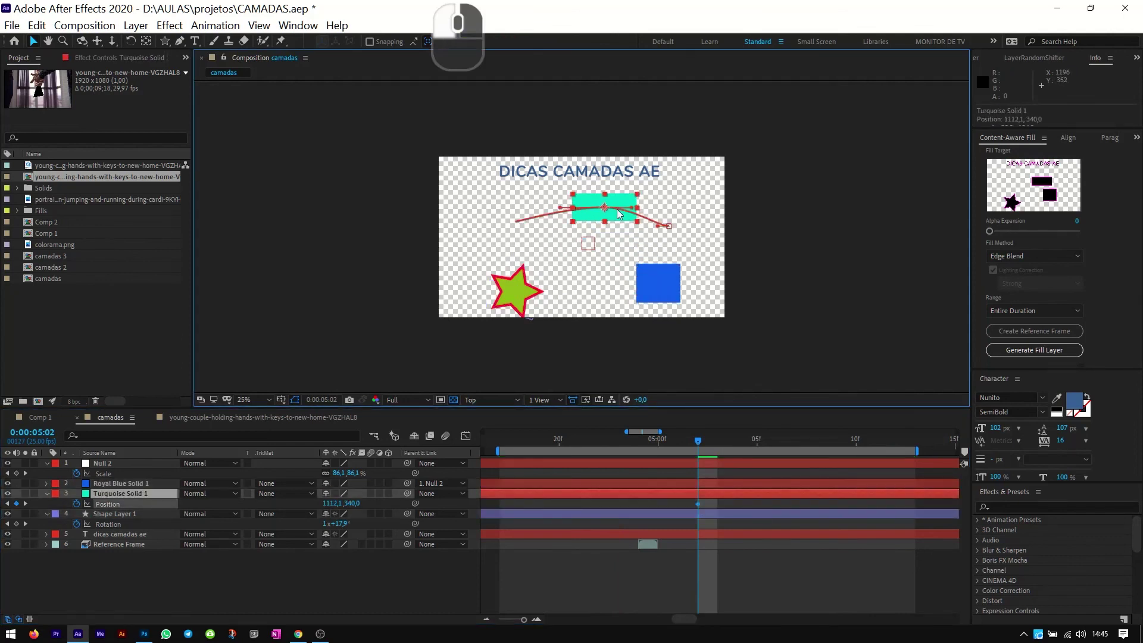
left_click(545, 174)
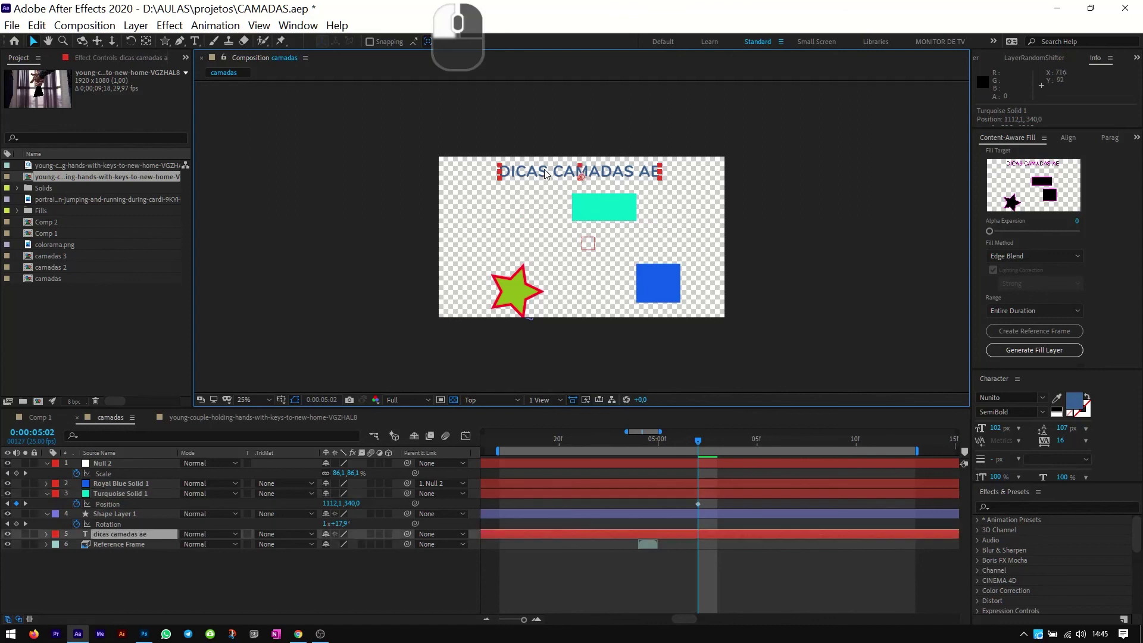
left_click_drag(544, 173, 533, 186)
key("space")
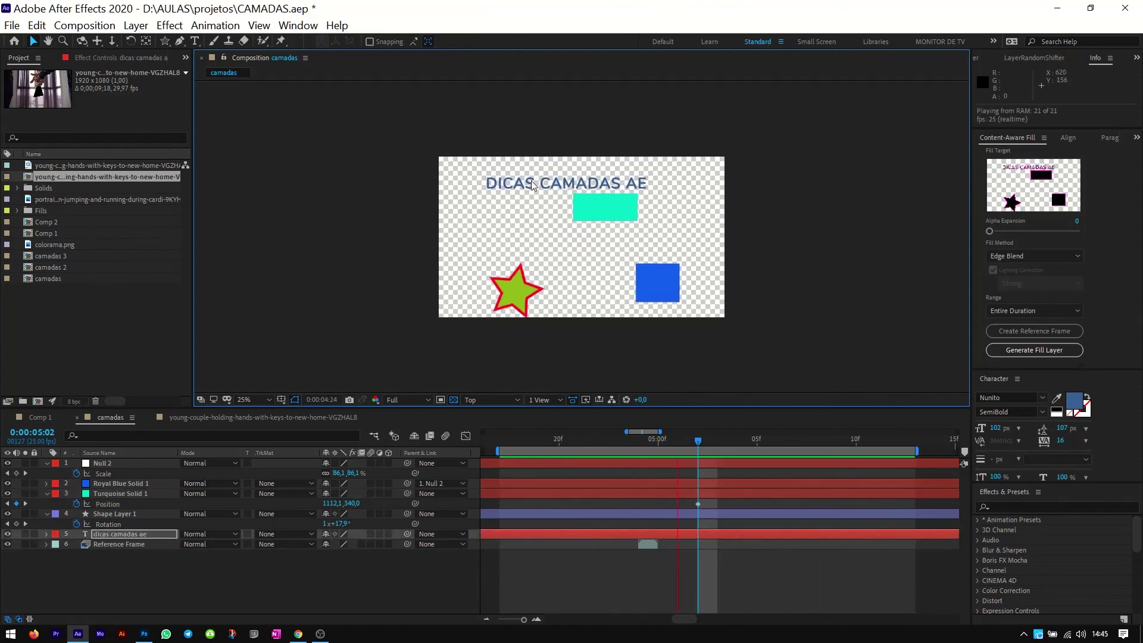
key("space")
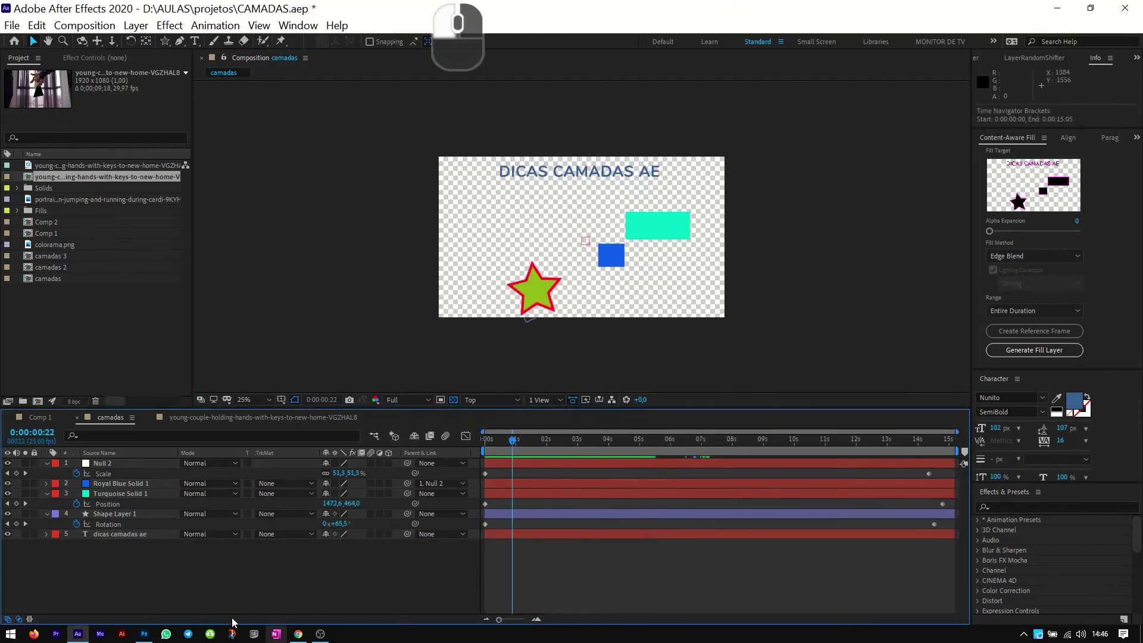
- Create a new Adobe Photoshop file layer in the camadas composition, saved as "teste camadas" in the AULAS > artes folder
right_click(217, 591)
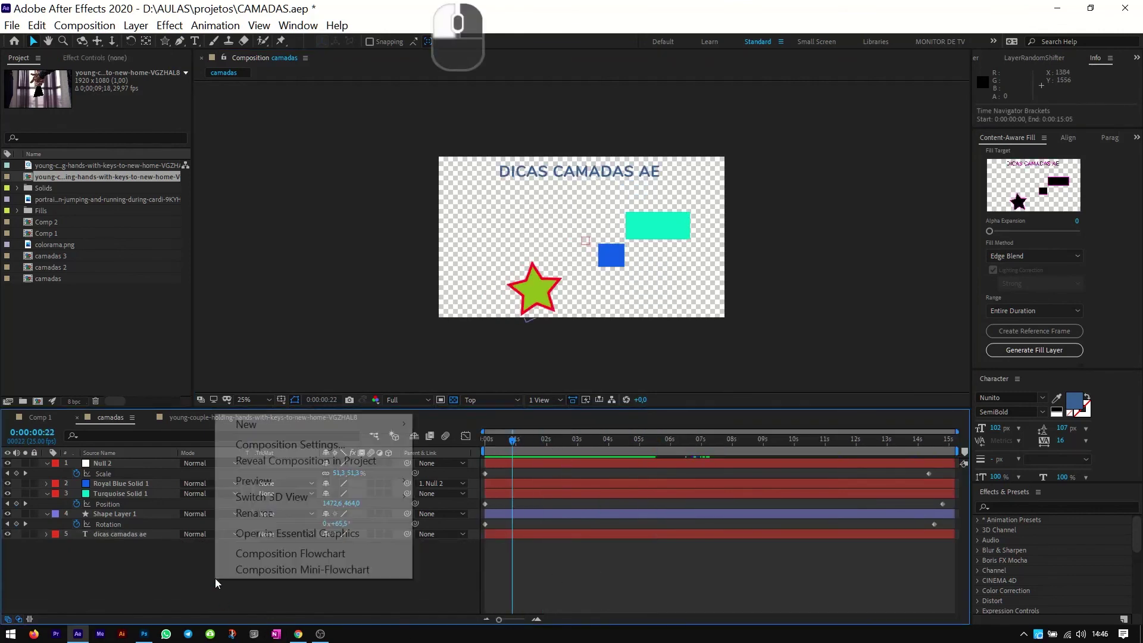
mouse_move(378, 418)
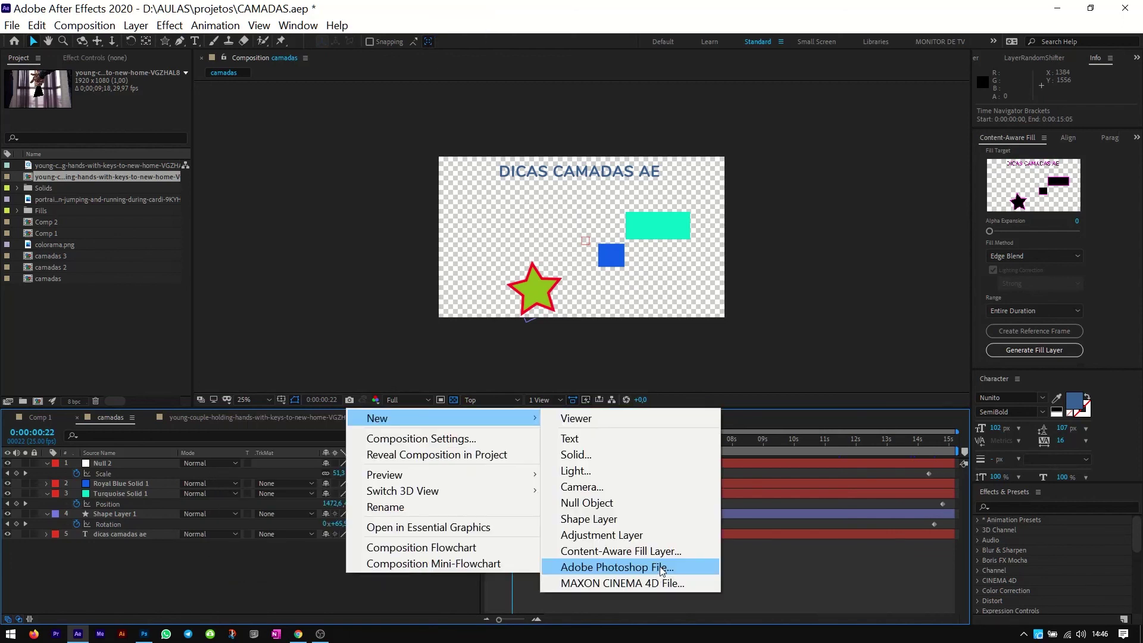
left_click(657, 567)
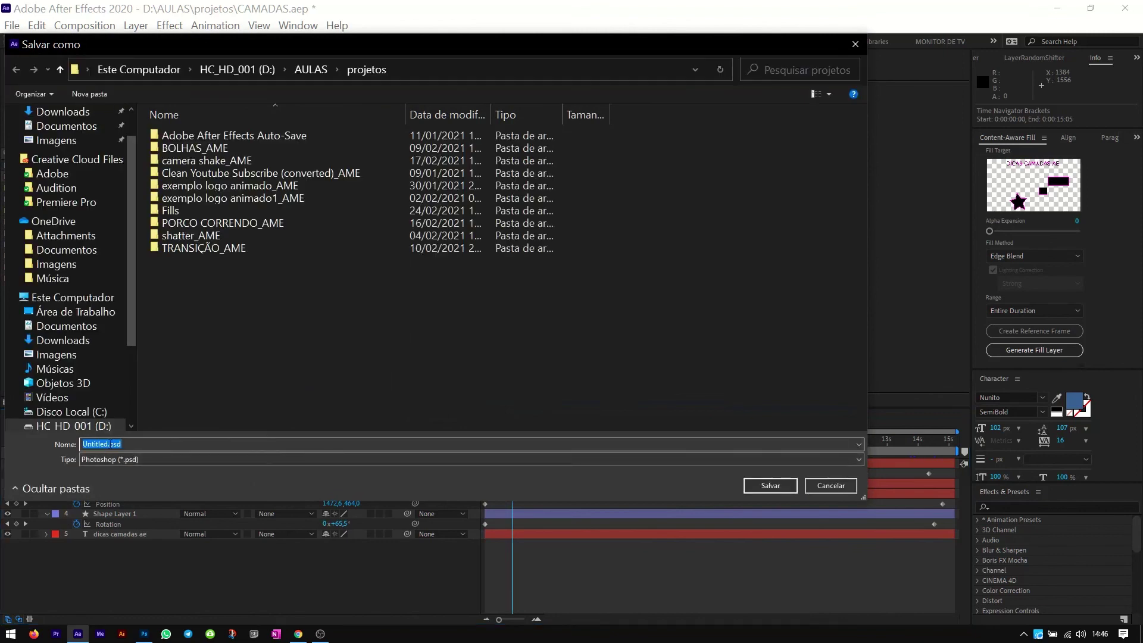
type("tes")
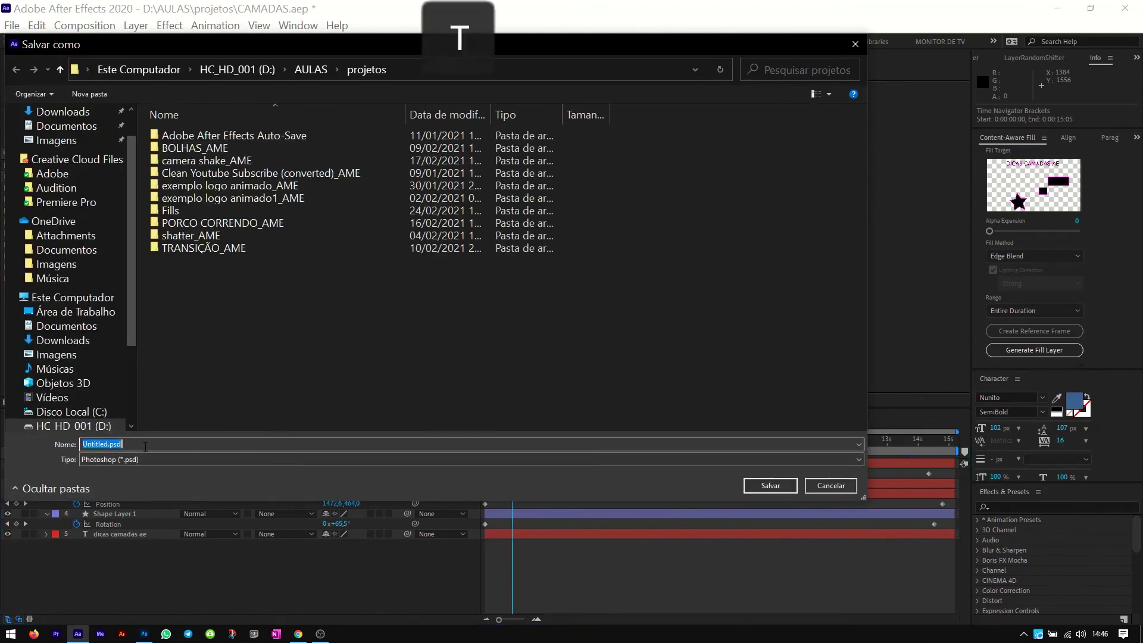
type("te camadas")
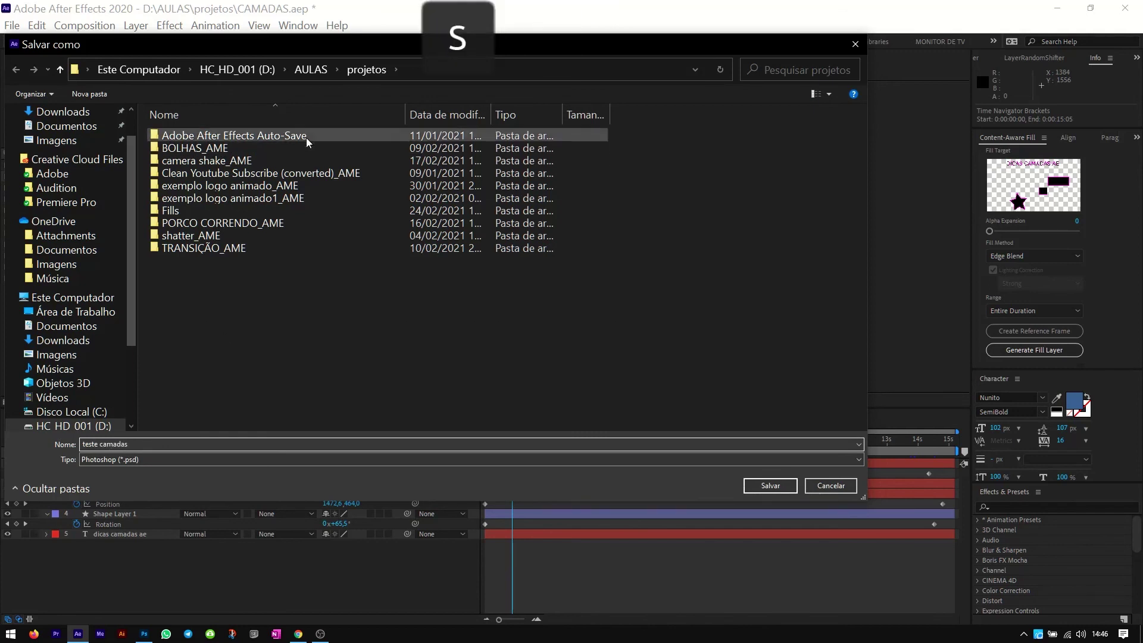
left_click(199, 348)
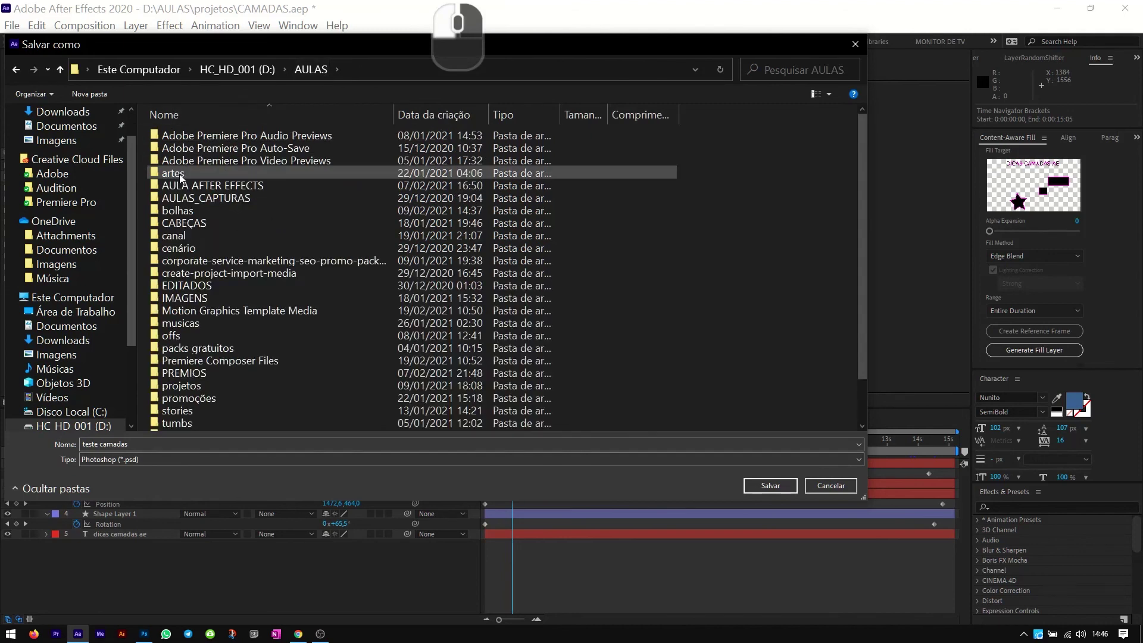
double_click(187, 173)
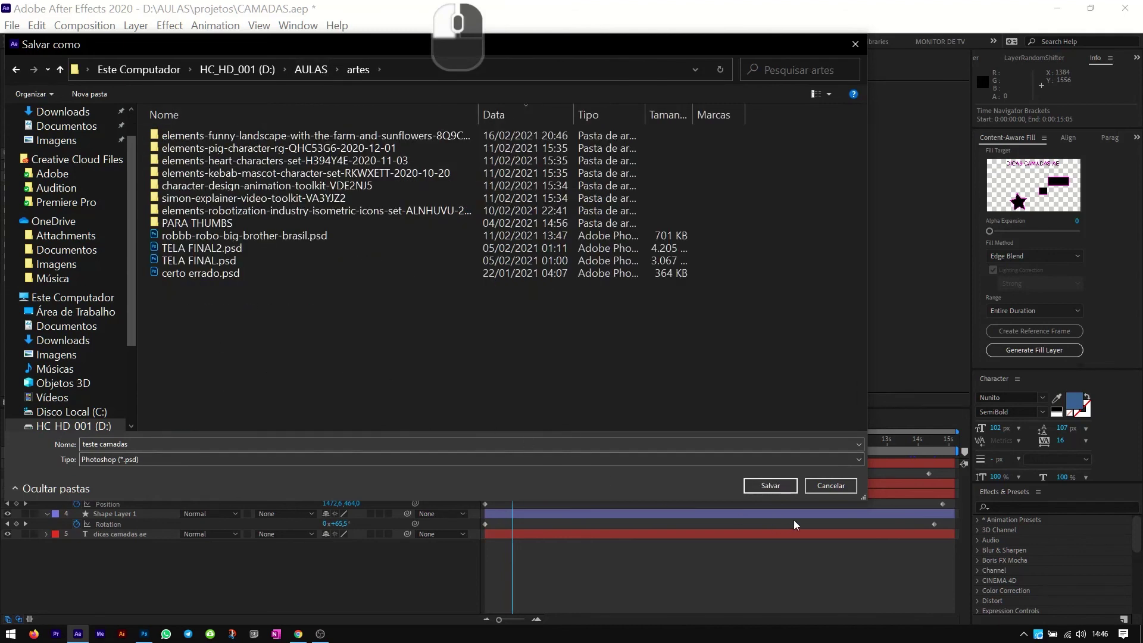
left_click(771, 486)
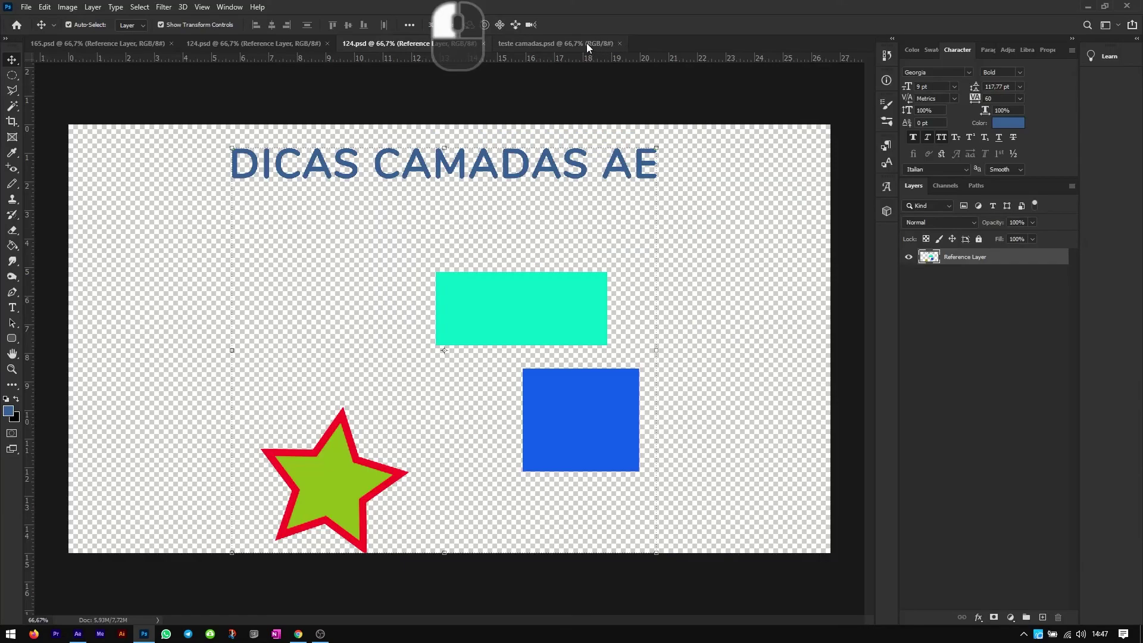
- Start a new MAXON CINEMA 4D file layer in the camadas composition and cancel it without saving
right_click(393, 596)
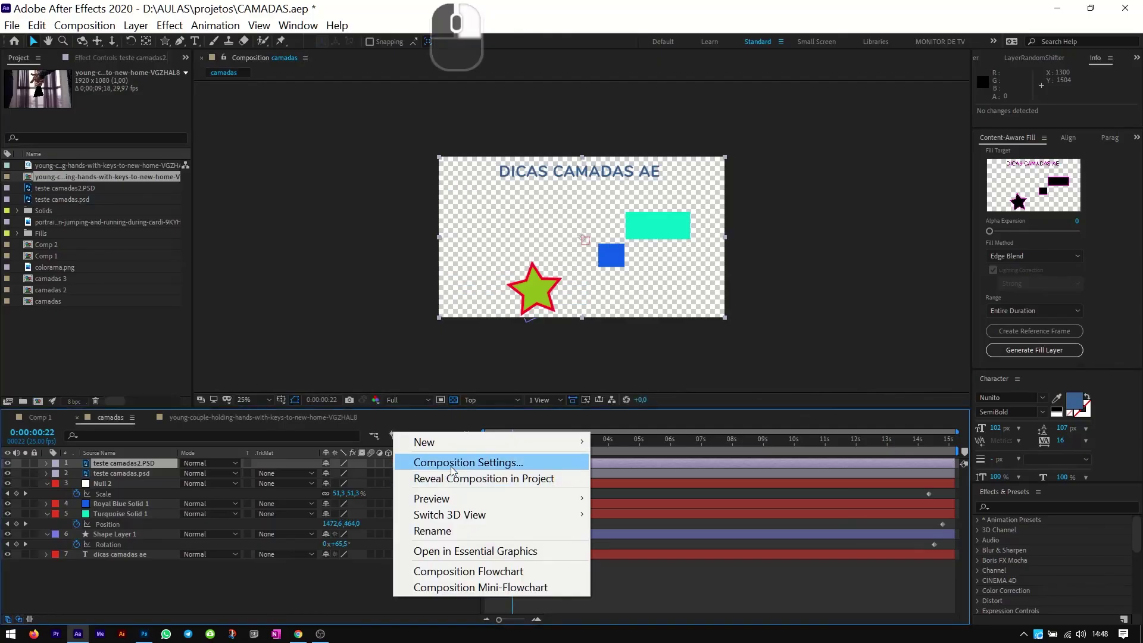
mouse_move(462, 446)
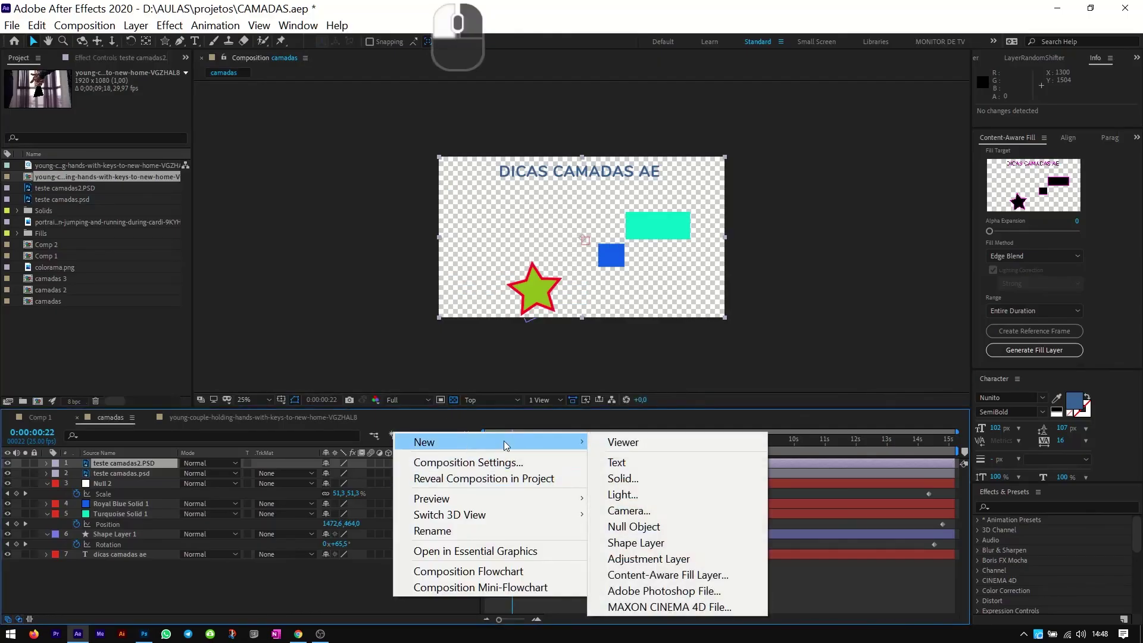
left_click(691, 608)
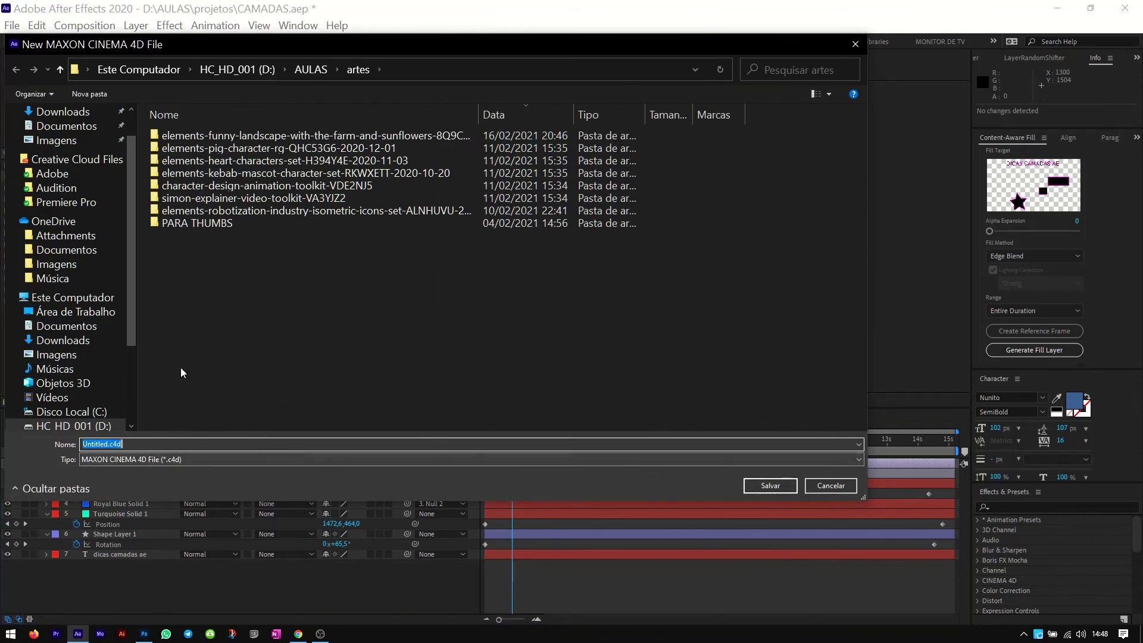
left_click(830, 486)
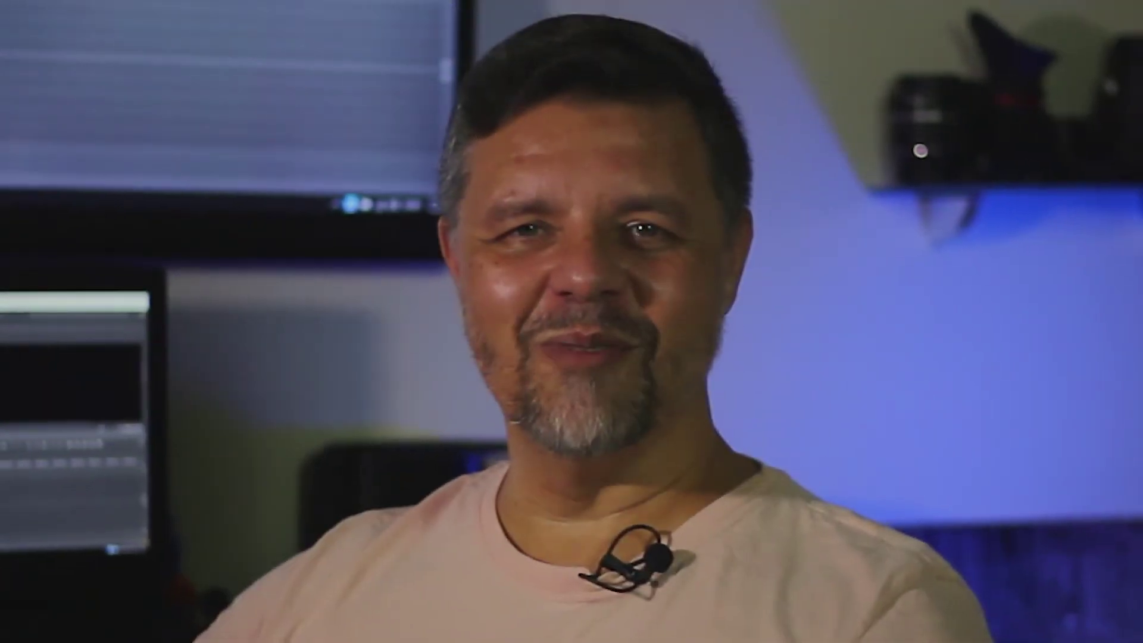